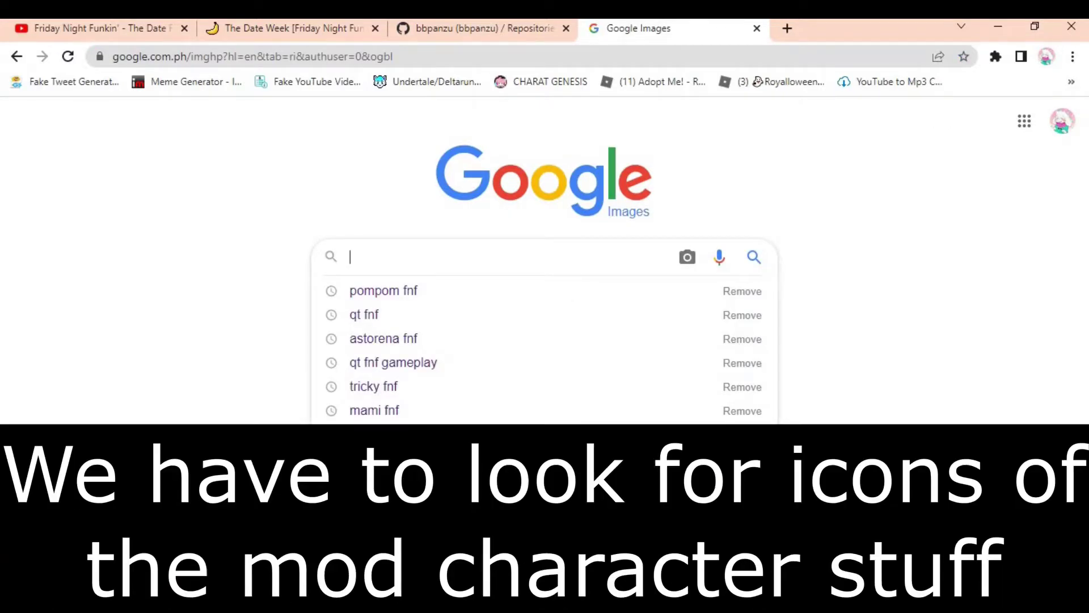
# Search Google Images for "yuri ddto icon fnf" and copy the light-blue Sayori icon image from the results.
pyautogui.write('c')
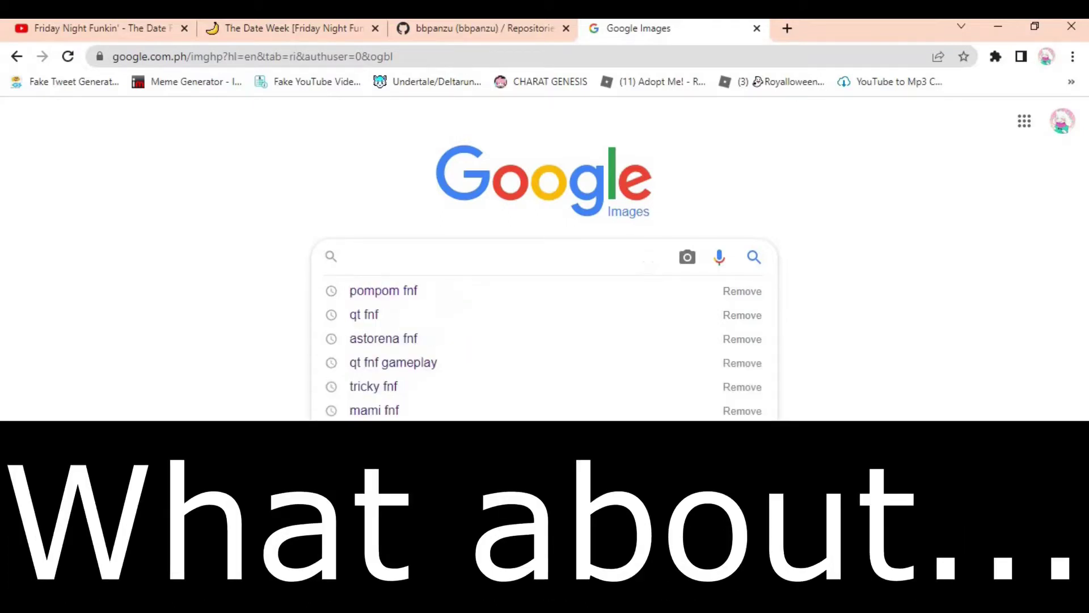
pyautogui.write('y')
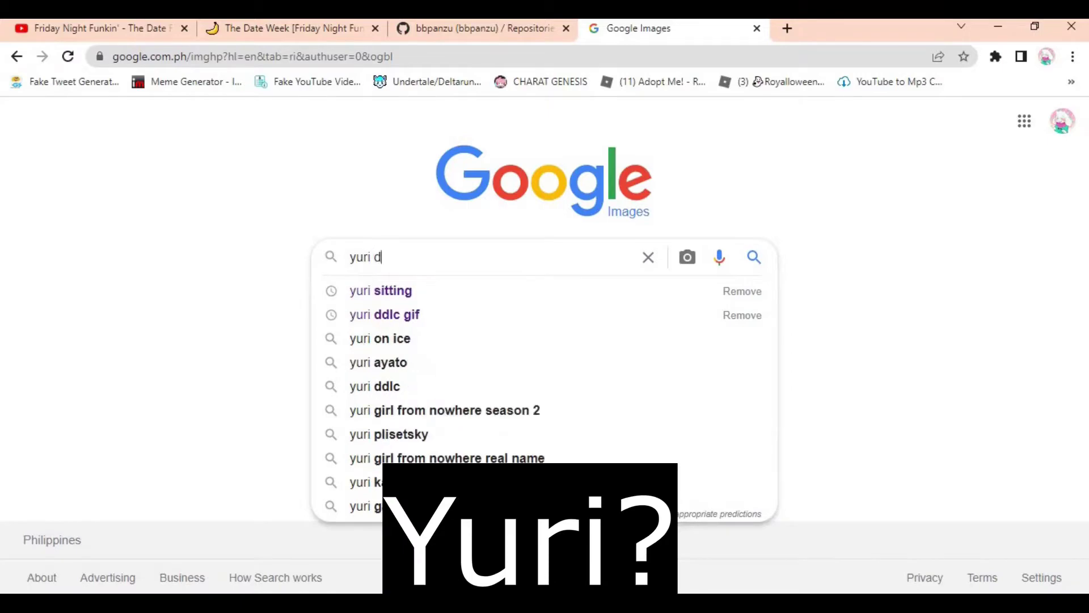
pyautogui.write('uri d')
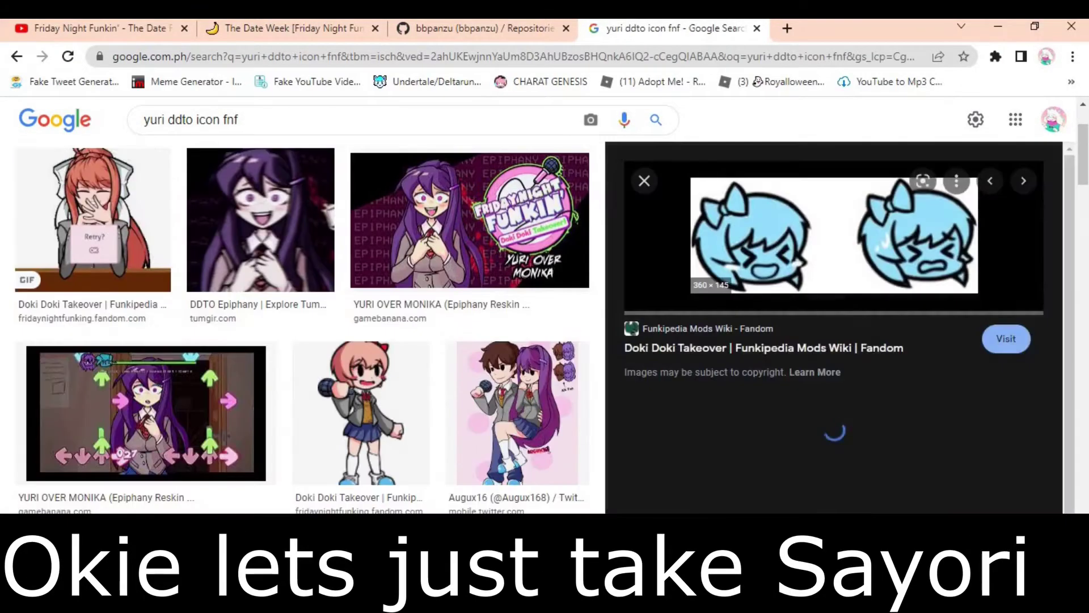
pyautogui.rightClick(893, 214)
pyautogui.click(919, 394)
# Open the 116 × 141 px green-background design in Canva and paste the copied icon onto it.
pyautogui.hotkey('ctrl', 't')
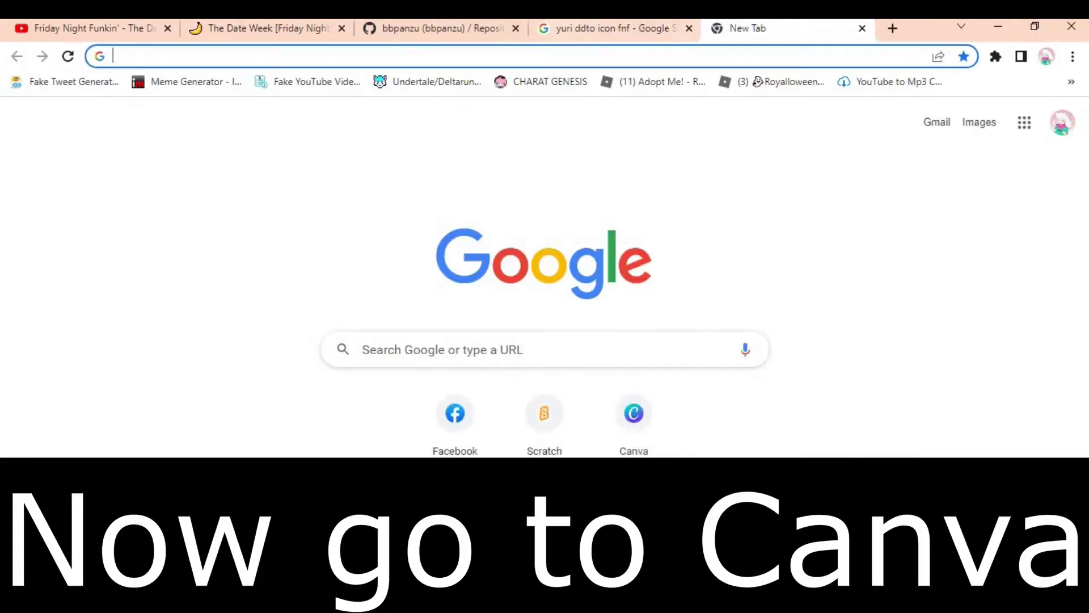
pyautogui.click(634, 413)
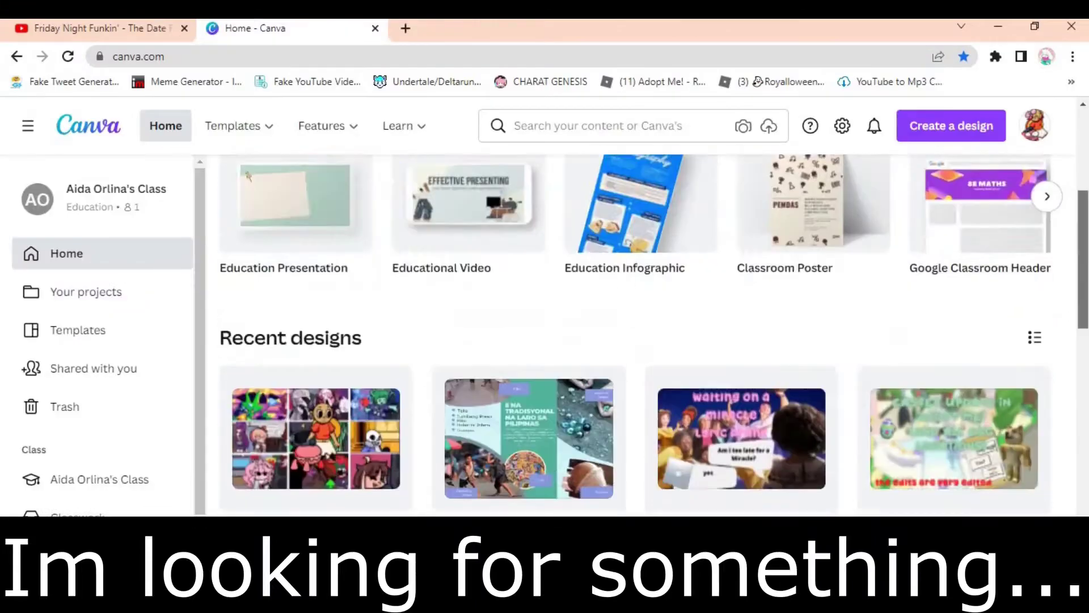
pyautogui.scroll(-10, 653, 335)
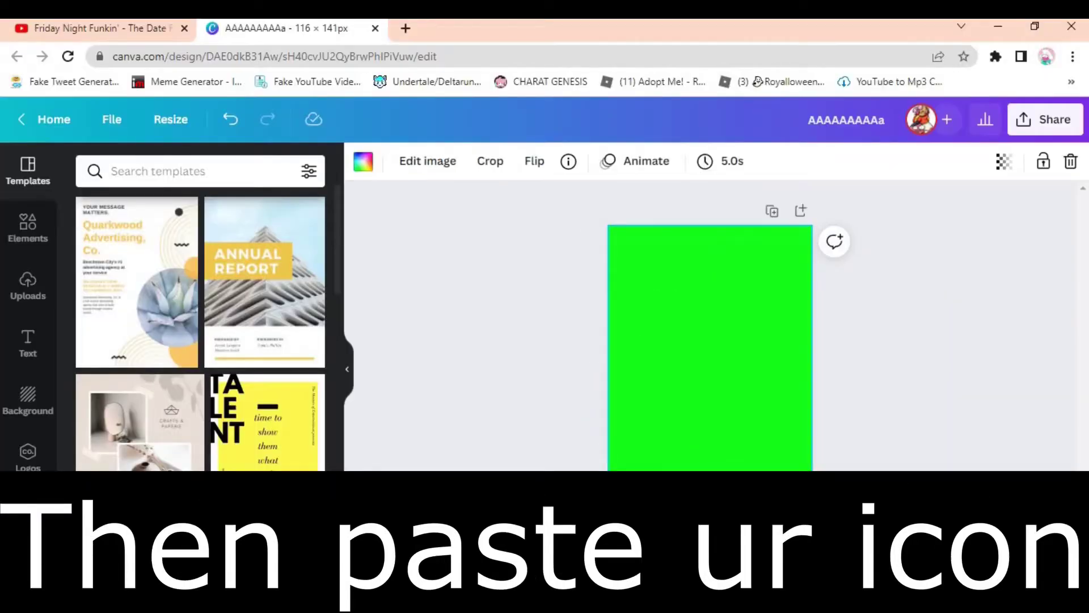
pyautogui.hotkey('ctrl', 'v')
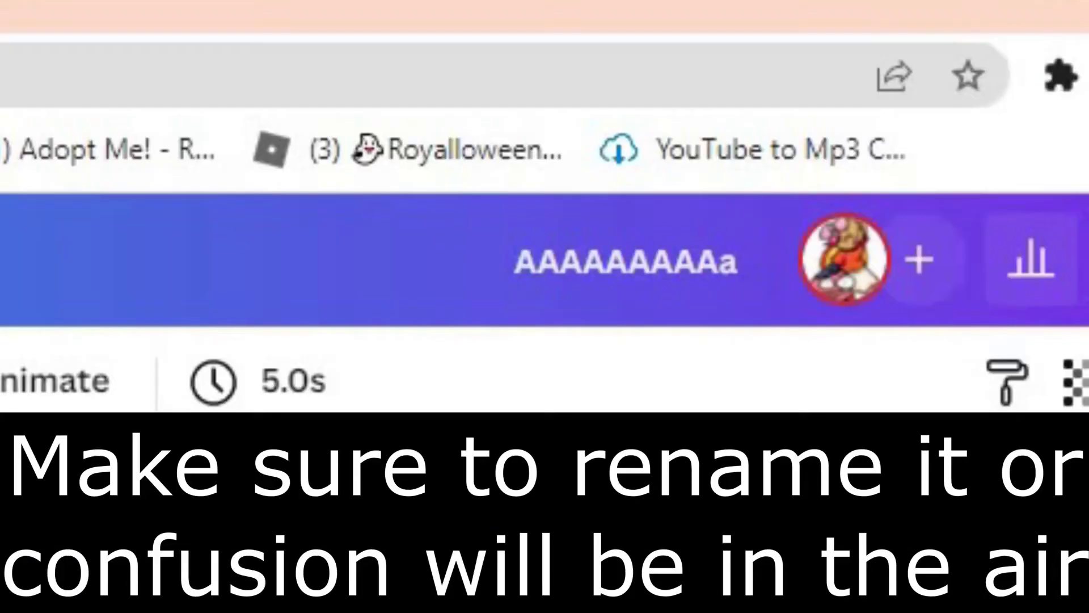
# Rename the Canva design as "test icon #999".
pyautogui.hotkey('ctrl', 'a')
pyautogui.press('BackSpace')
pyautogui.write('test')
pyautogui.write(' icon')
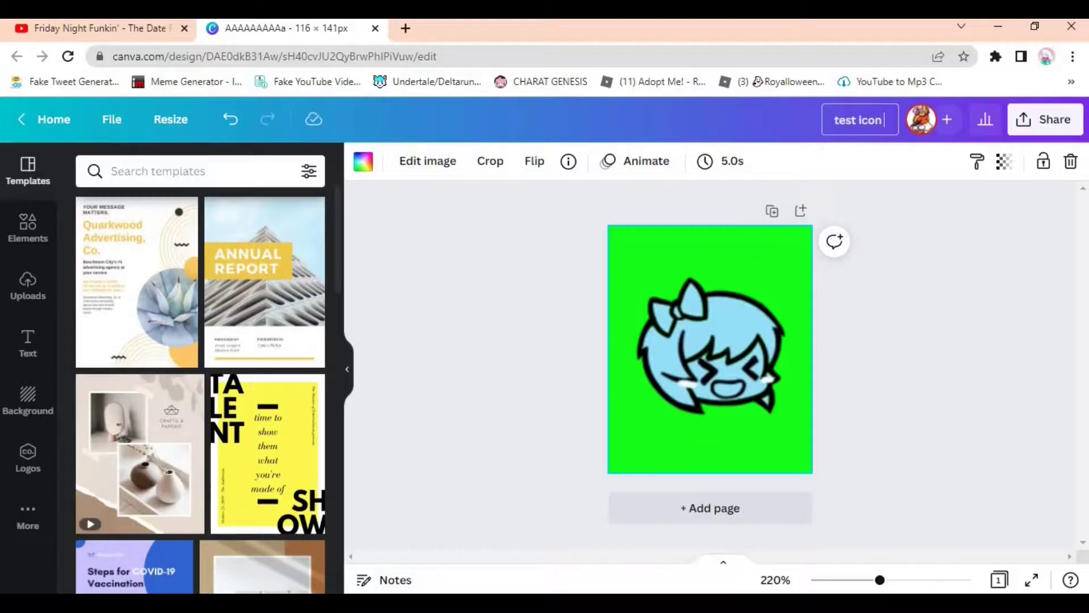
pyautogui.write(' #999')
# Download the design as a PNG at size 1 and open the downloaded test icon #999.png.
pyautogui.click(1045, 119)
pyautogui.click(827, 503)
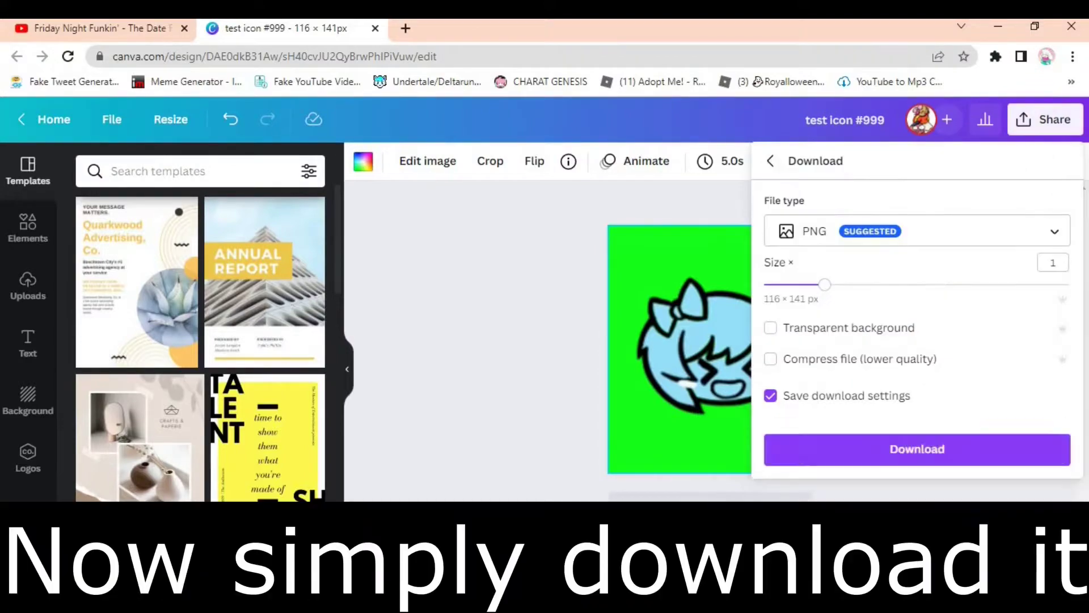
pyautogui.click(917, 448)
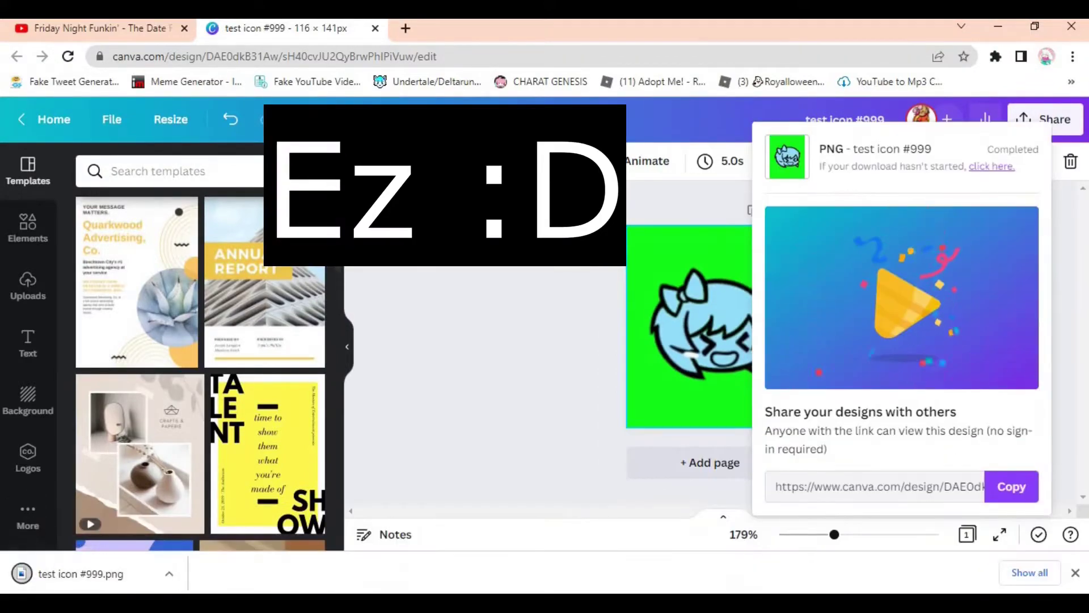
pyautogui.click(68, 573)
pyautogui.click(464, 59)
pyautogui.moveTo(433, 97); pyautogui.dragTo(540, 97)
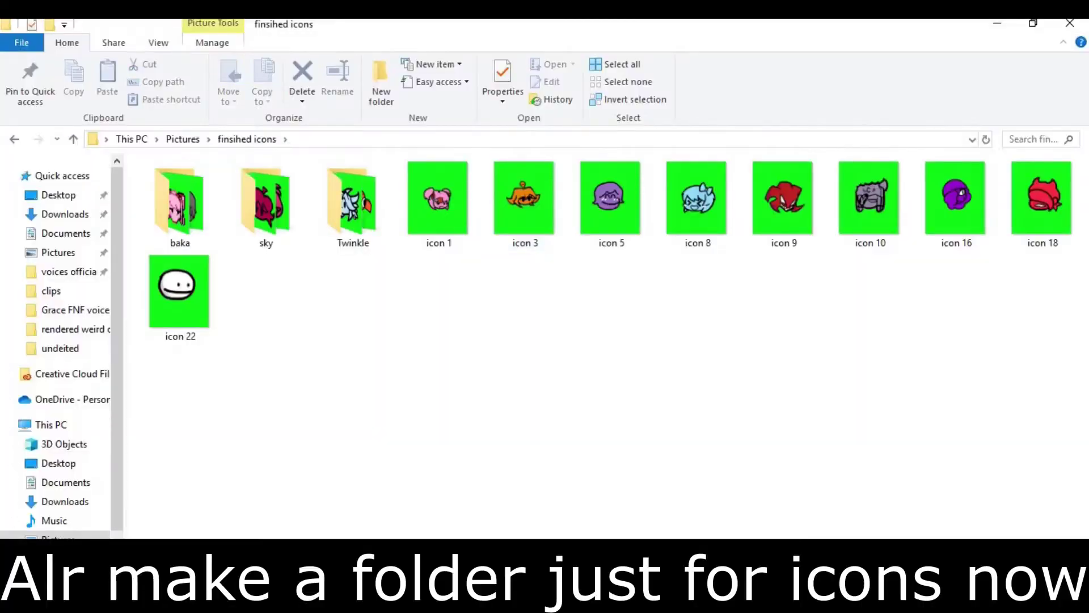
# Look through the icons stored in the sky and baka folders inside finsihed icons.
pyautogui.doubleClick(266, 205)
pyautogui.click(14, 139)
pyautogui.doubleClick(179, 204)
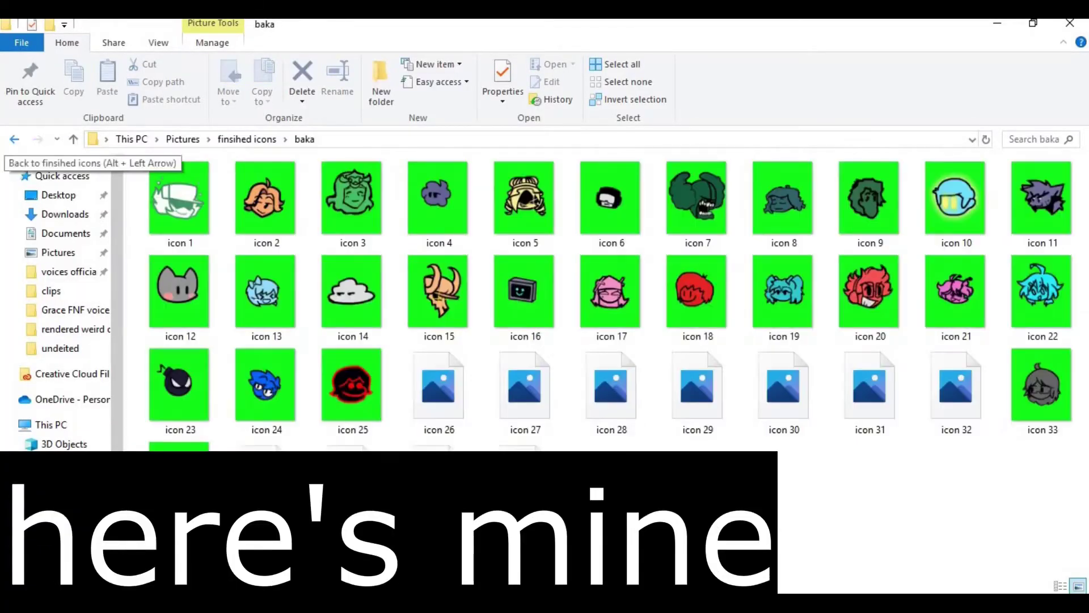
pyautogui.click(15, 139)
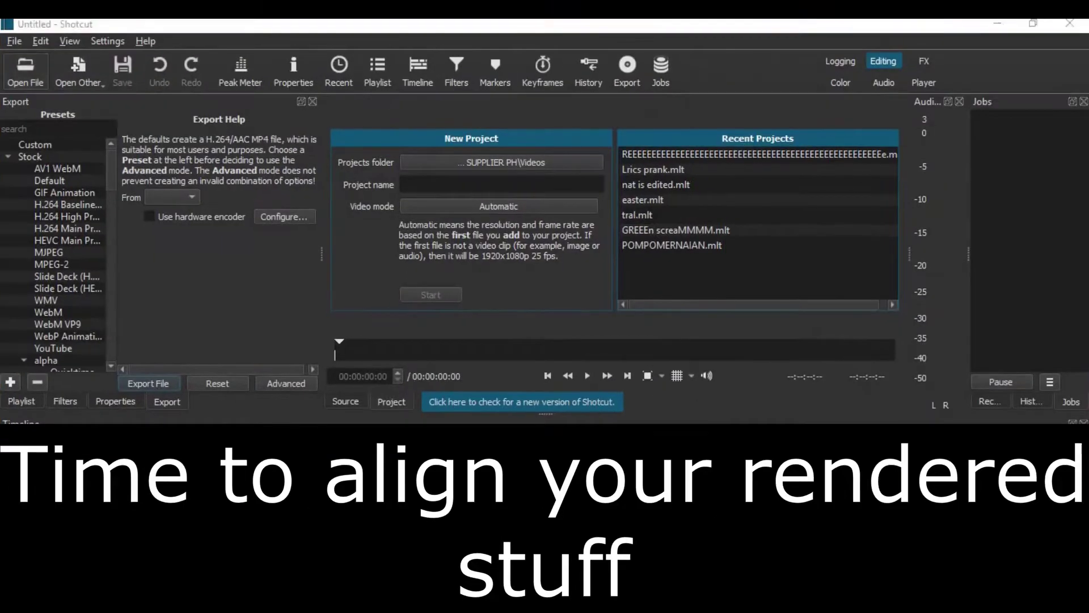
# Open the Perfume Whitty x Carol gameplay video in Shotcut and add an audio track to the timeline.
pyautogui.hotkey('ctrl', 'o')
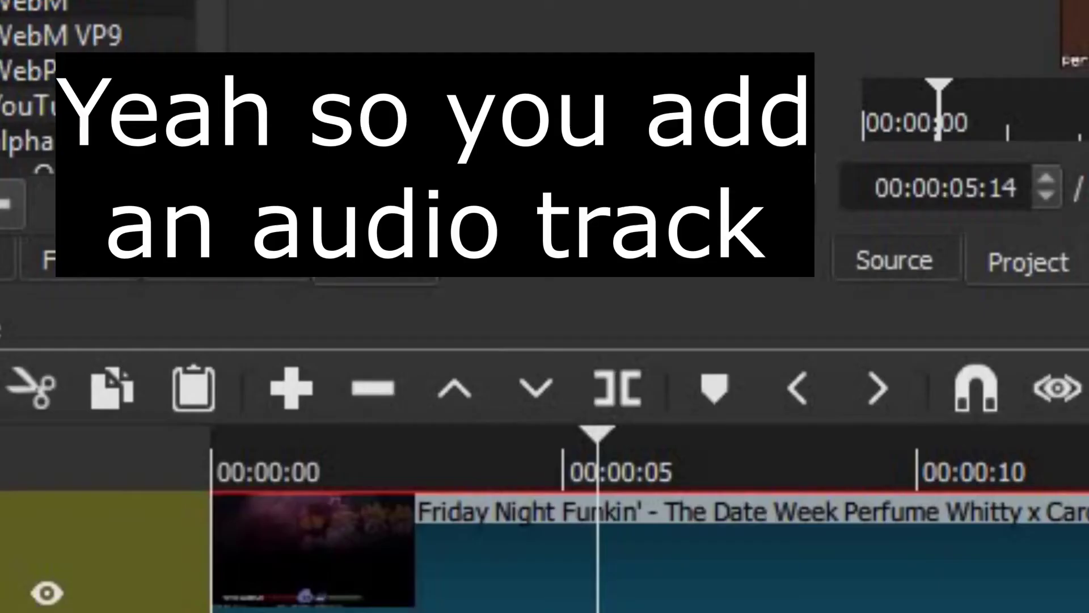
pyautogui.rightClick(73, 450)
pyautogui.moveTo(517, 419)
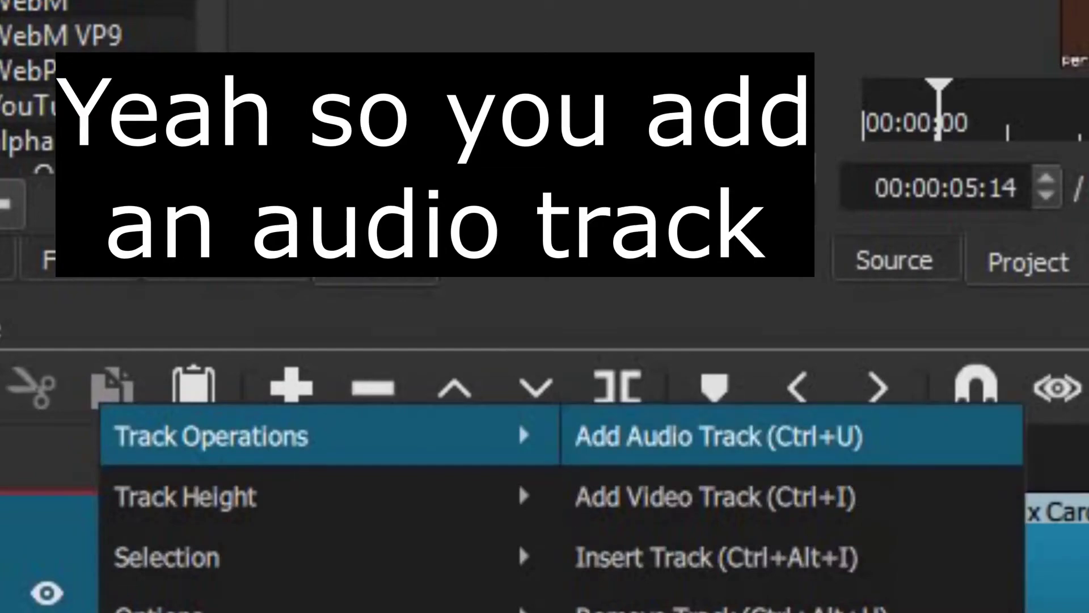
pyautogui.click(692, 435)
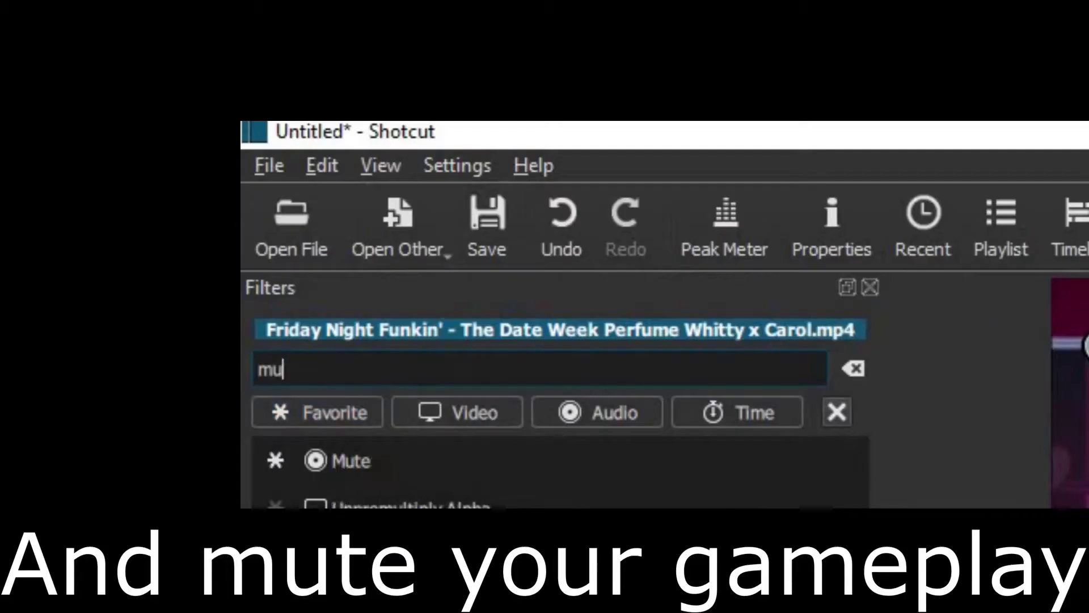
# Apply the Mute filter to the gameplay video clip.
pyautogui.press('Return')
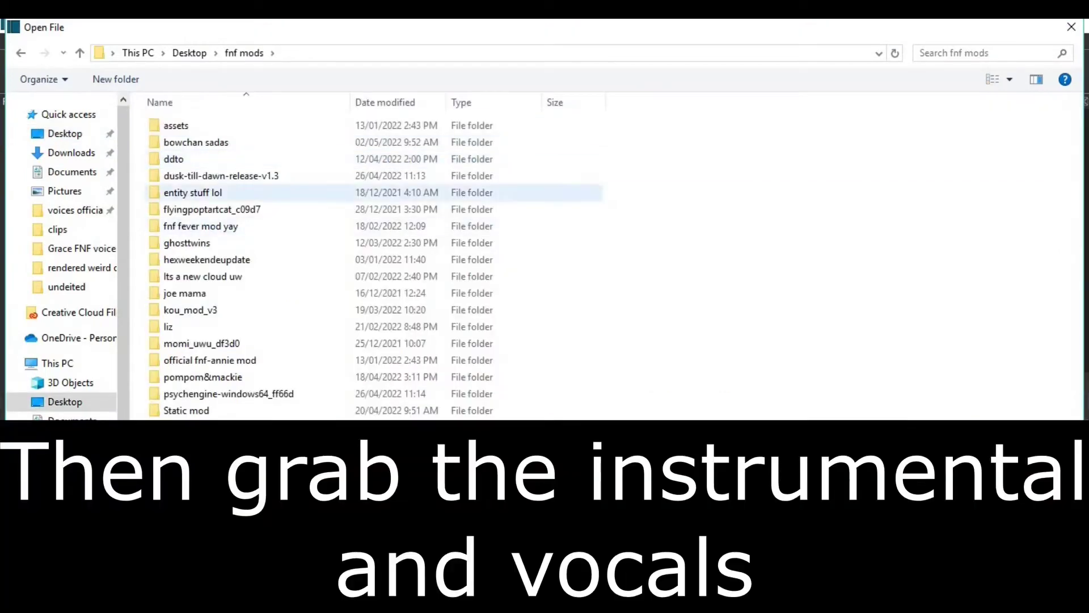
# Open Inst.ogg from the date week mod's assets songs folder and place it at the start of track A1.
pyautogui.doubleClick(188, 427)
pyautogui.doubleClick(208, 126)
pyautogui.doubleClick(188, 125)
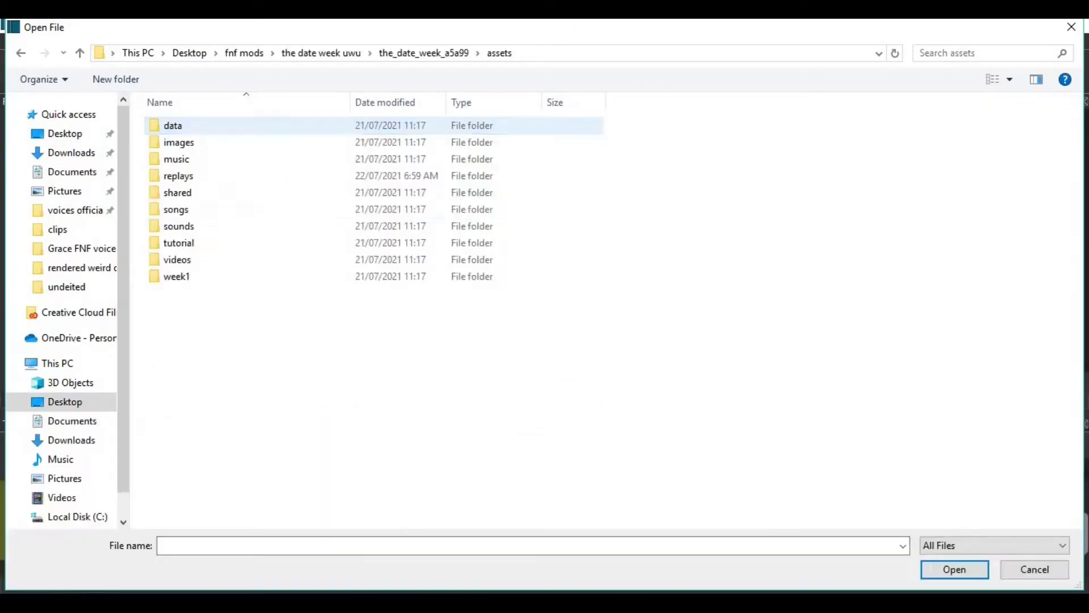
pyautogui.doubleClick(187, 211)
pyautogui.doubleClick(187, 126)
pyautogui.doubleClick(172, 125)
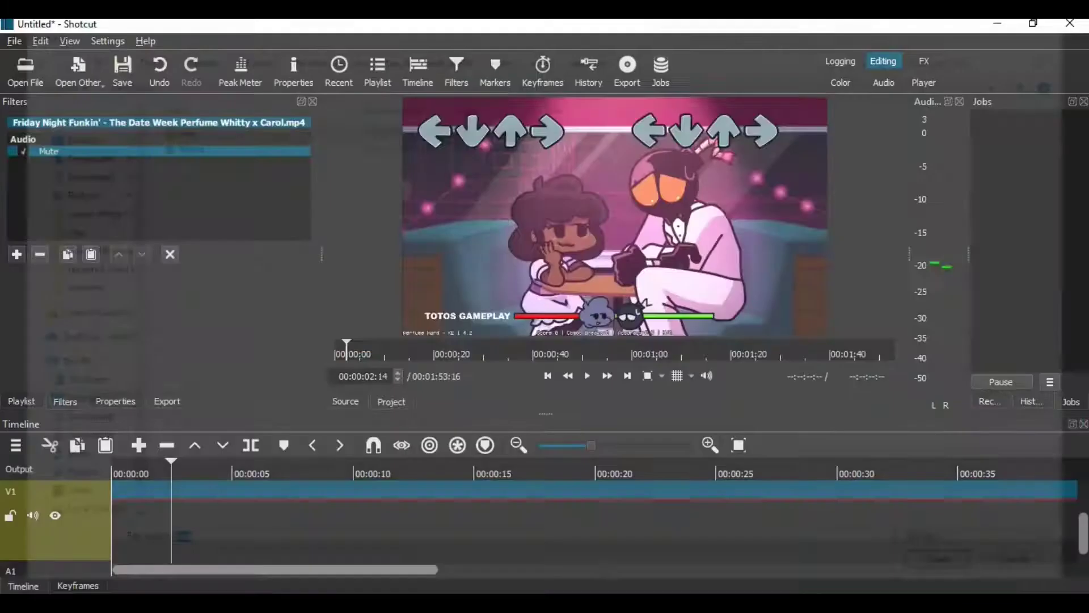
pyautogui.moveTo(615, 215); pyautogui.dragTo(244, 519)
# Open Voices.ogg from the same song folder and place it at the start of track A2.
pyautogui.hotkey('ctrl', 'o')
pyautogui.doubleClick(185, 140)
pyautogui.moveTo(615, 216); pyautogui.dragTo(244, 519)
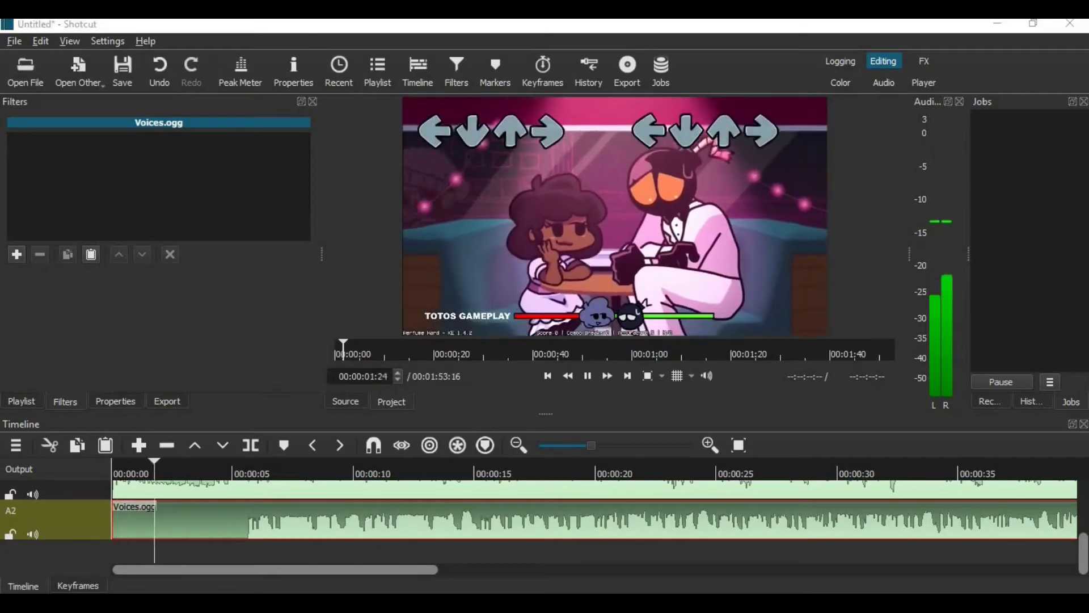
# Move the Inst.ogg and Voices.ogg clips to start at about 3 seconds, in line with the gameplay, and play back the alignment.
pyautogui.scroll(1, 205, 483)
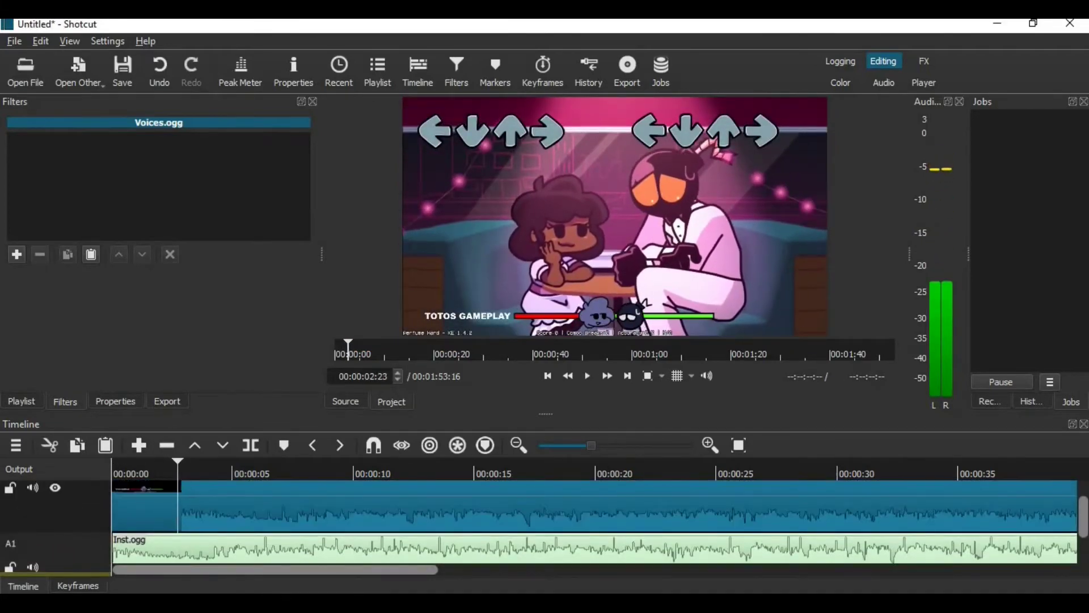
pyautogui.click(244, 547)
pyautogui.moveTo(157, 519); pyautogui.dragTo(218, 519)
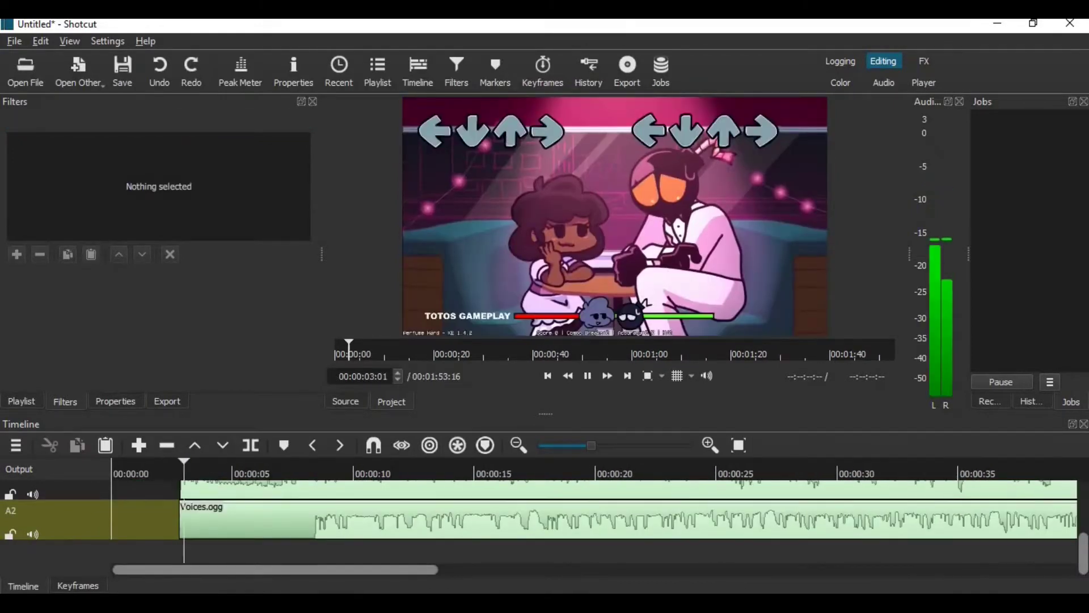
pyautogui.scroll(3, 568, 516)
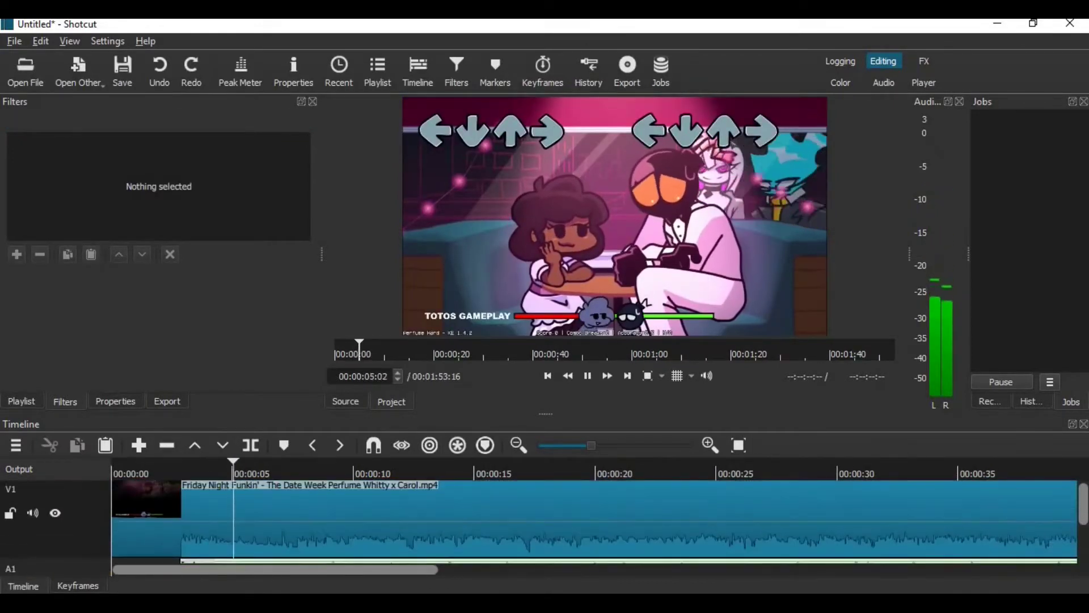
pyautogui.scroll(-1, 567, 516)
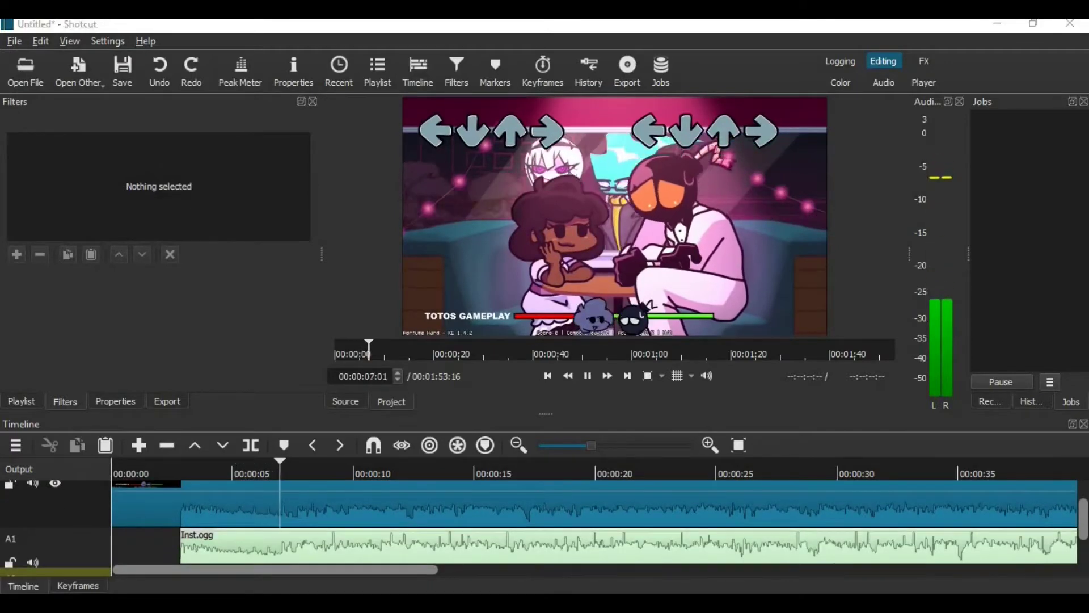
pyautogui.press('XF86AudioLowerVolume')
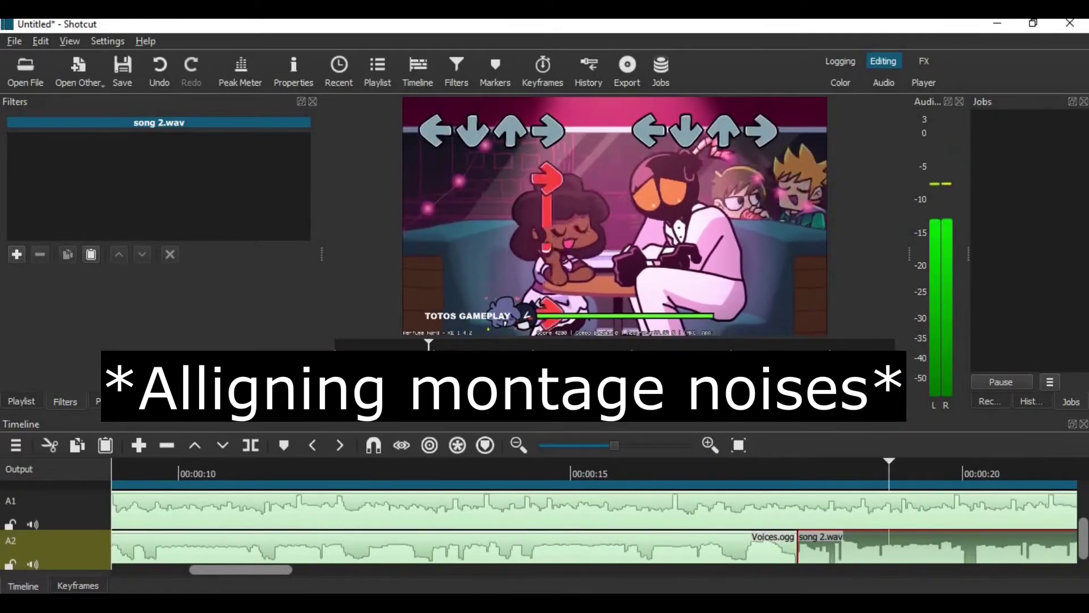
# Add audio track A3 and nudge the song 2.wav clip on track A2 slightly later, leaving a small gap after Voices.ogg.
pyautogui.scroll(-1, 595, 525)
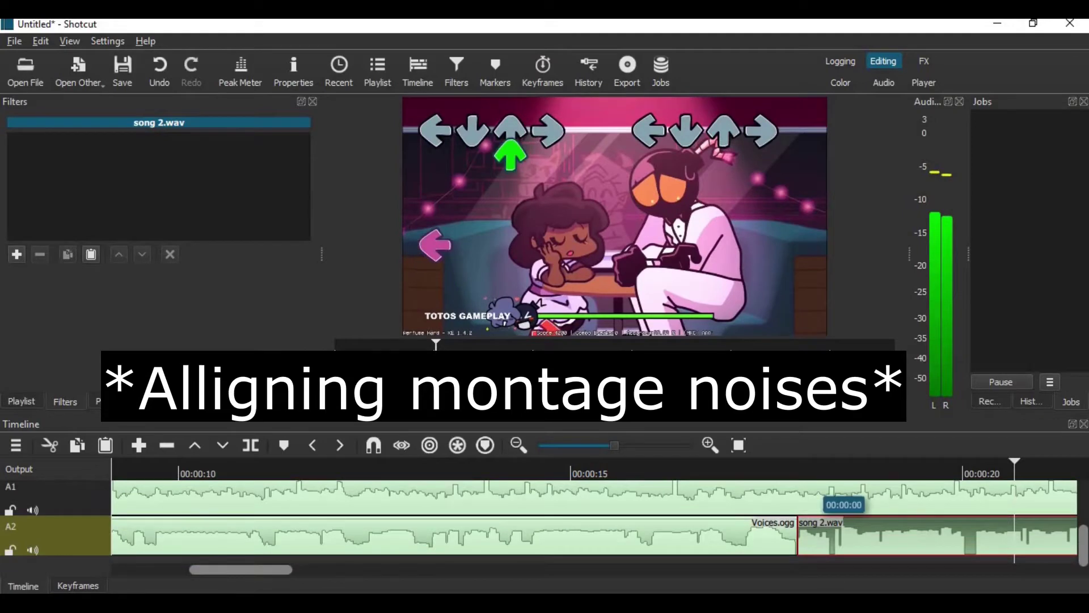
pyautogui.click(16, 445)
pyautogui.moveTo(63, 448)
pyautogui.click(227, 448)
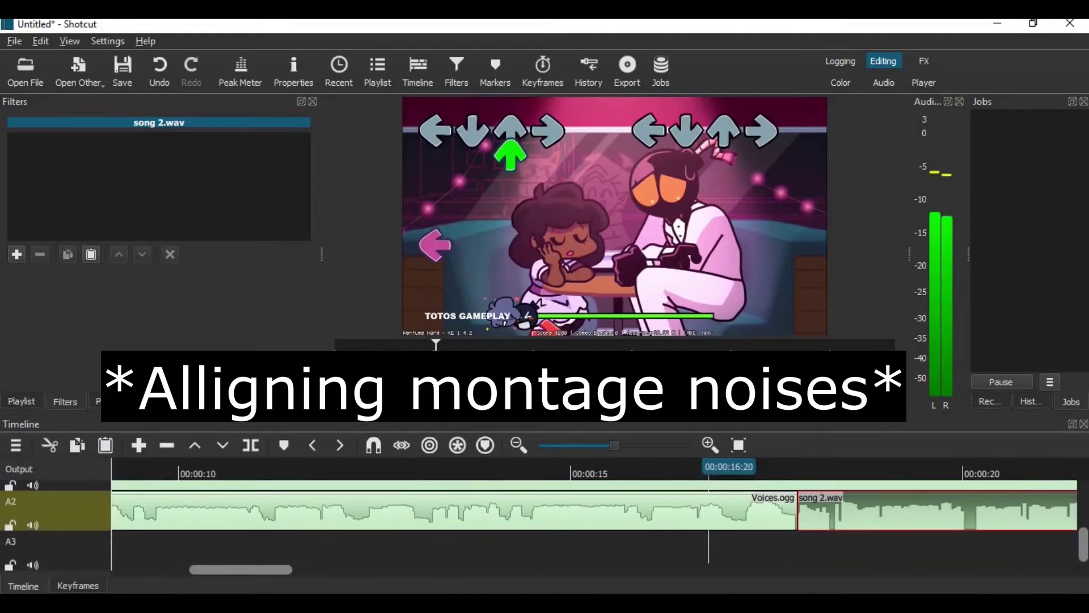
pyautogui.moveTo(823, 510); pyautogui.dragTo(828, 510)
pyautogui.click(668, 545)
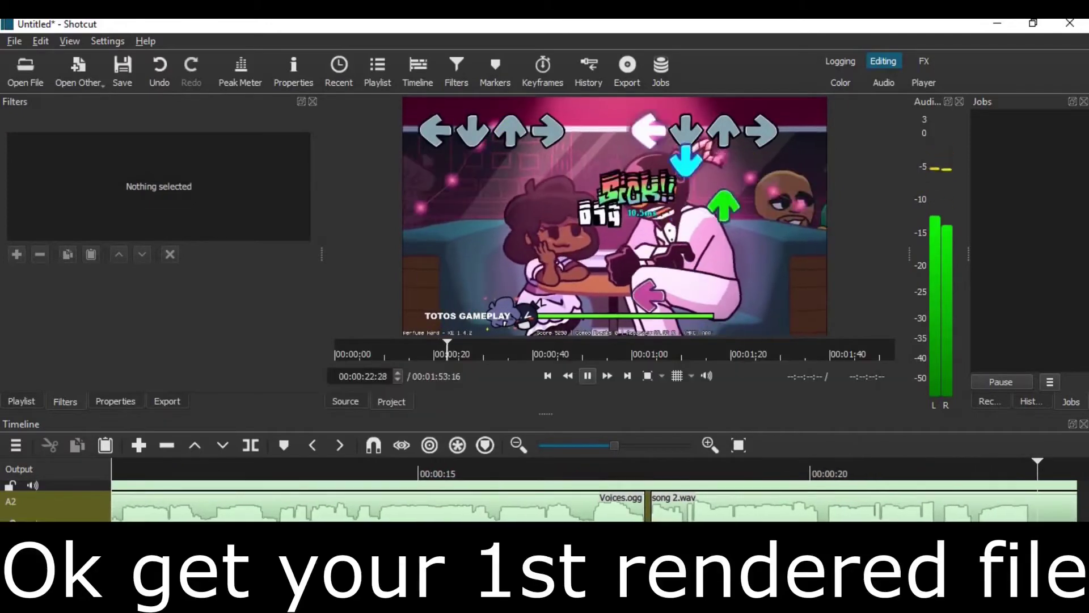
# Open the rendered vocal file and save the project as "lol we have a lot of saves anyways perfume tsuff save".
pyautogui.hotkey('ctrl', 'o')
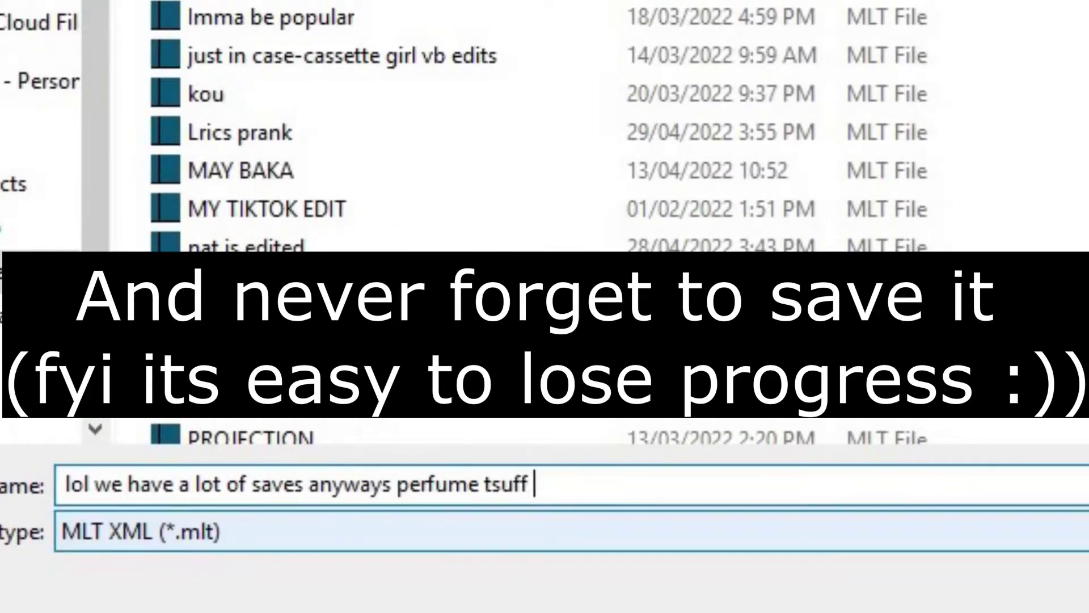
pyautogui.write('save')
pyautogui.press('Return')
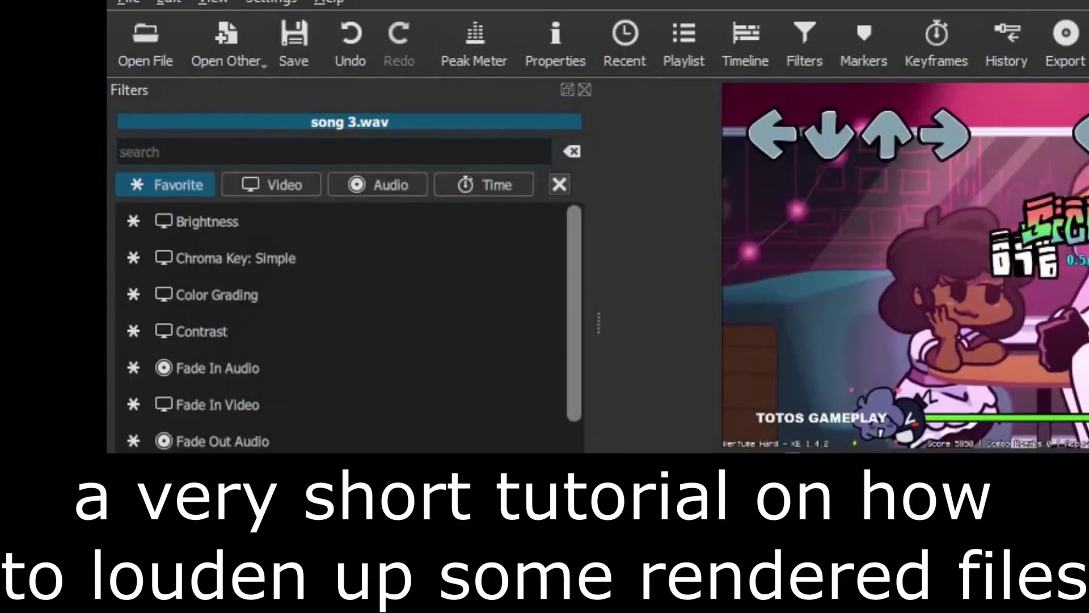
# Add a Gain / Volume filter to the song 3.wav clip with its level at 2.7 dB and play it back.
pyautogui.write('vol')
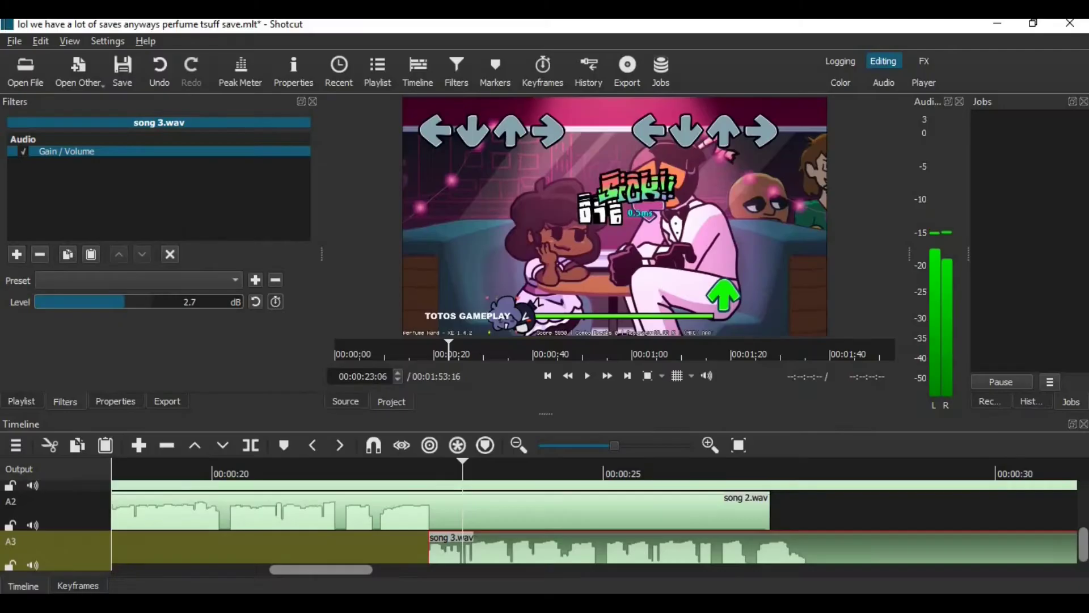
pyautogui.press('space')
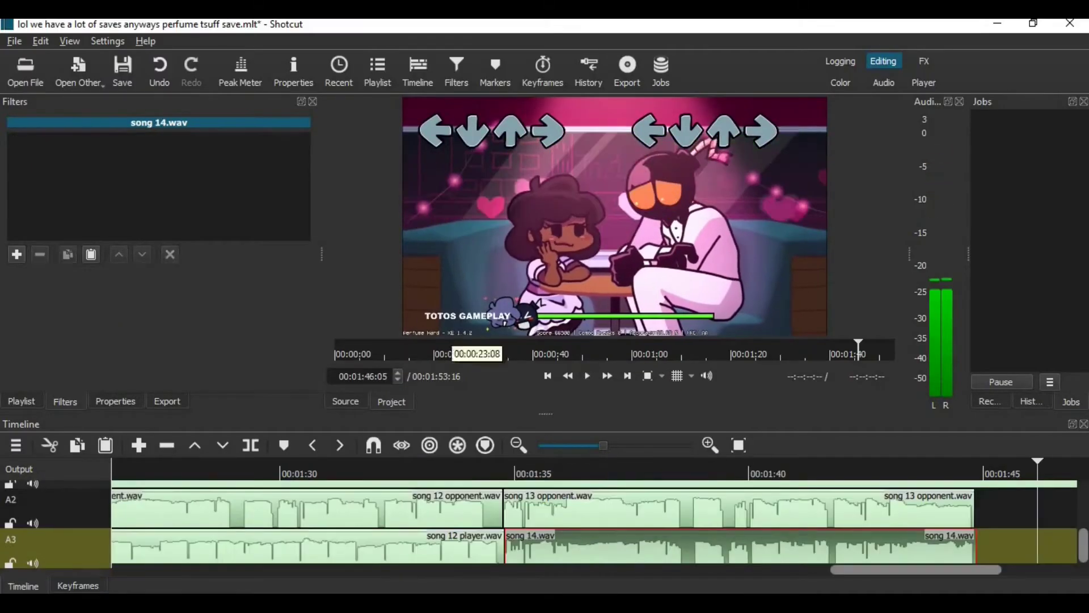
# Save the project and choose the Videos folder as the destination for the mp4 export.
pyautogui.click(122, 71)
pyautogui.click(25, 71)
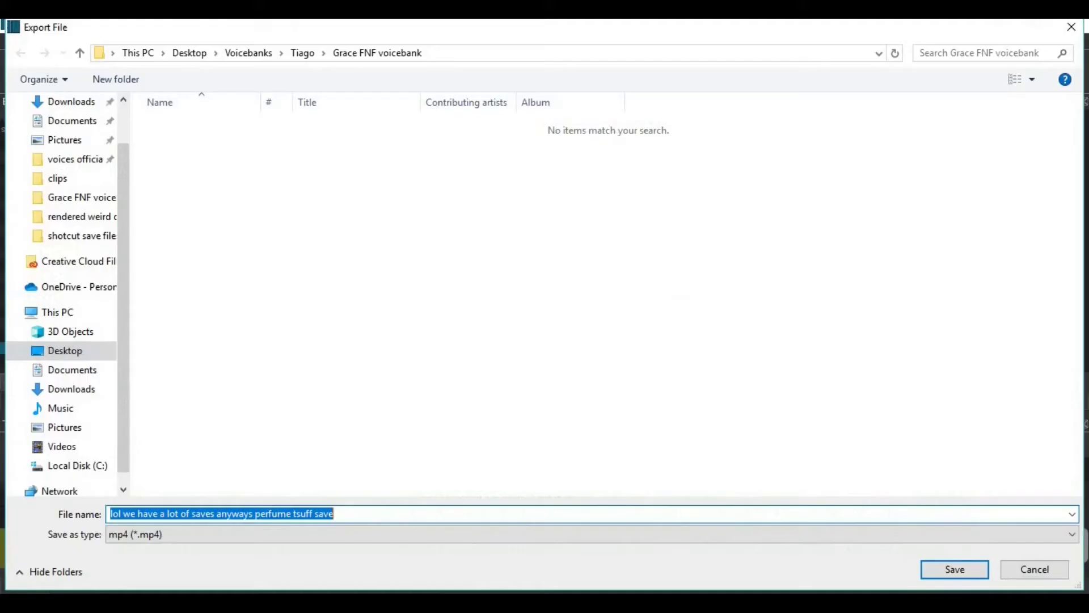
pyautogui.click(61, 446)
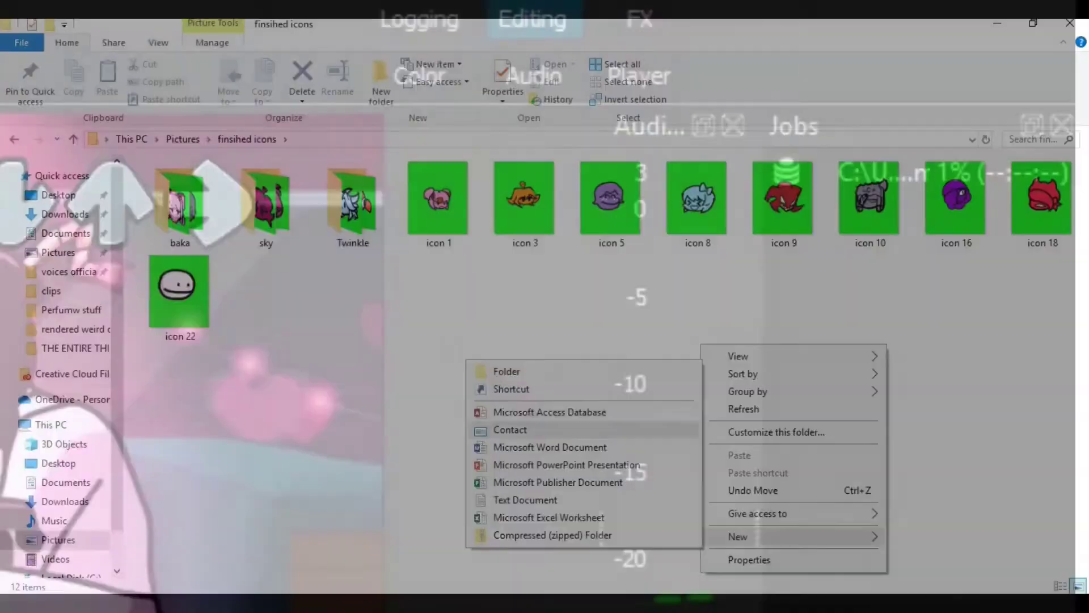
# Create a folder named pErFuMe inside the finsihed icons folder.
pyautogui.click(506, 369)
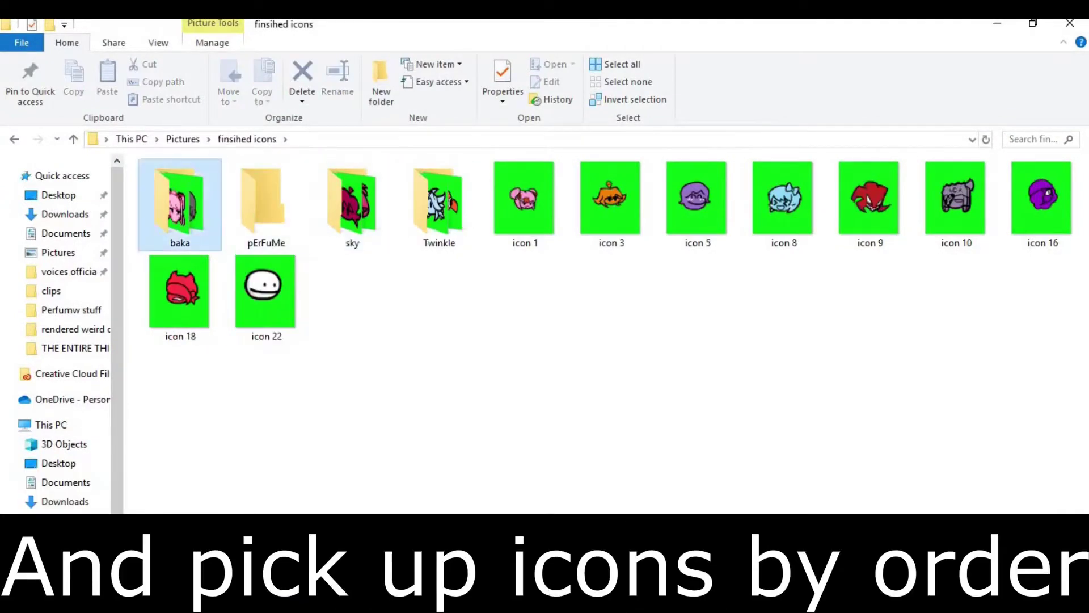
# Move the icon 8 image from the baka folder into the pErFuMe folder.
pyautogui.press('Return')
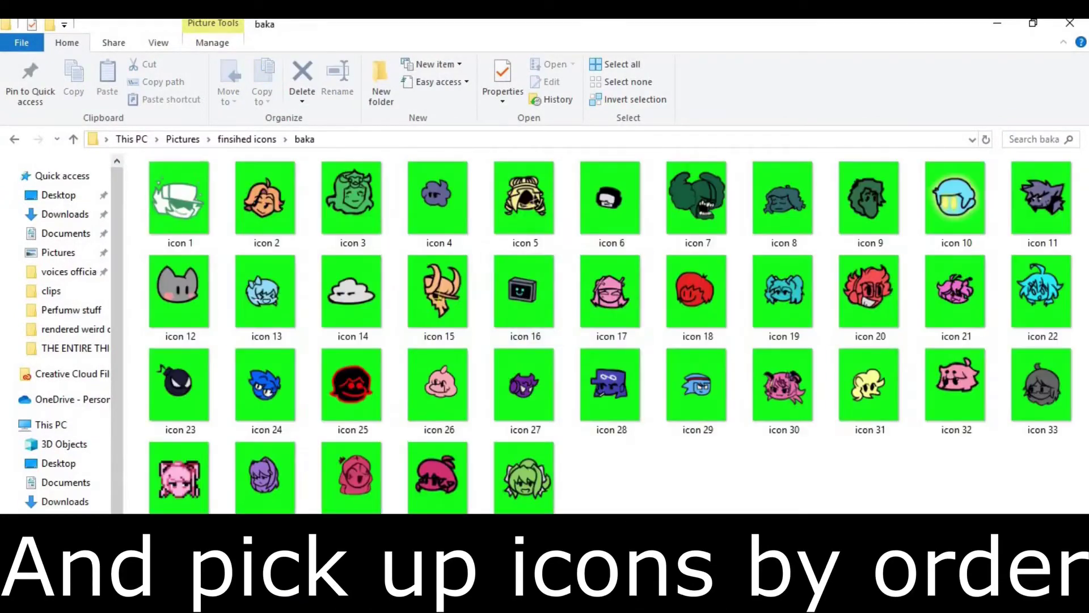
pyautogui.rightClick(800, 198)
pyautogui.click(819, 482)
pyautogui.click(14, 139)
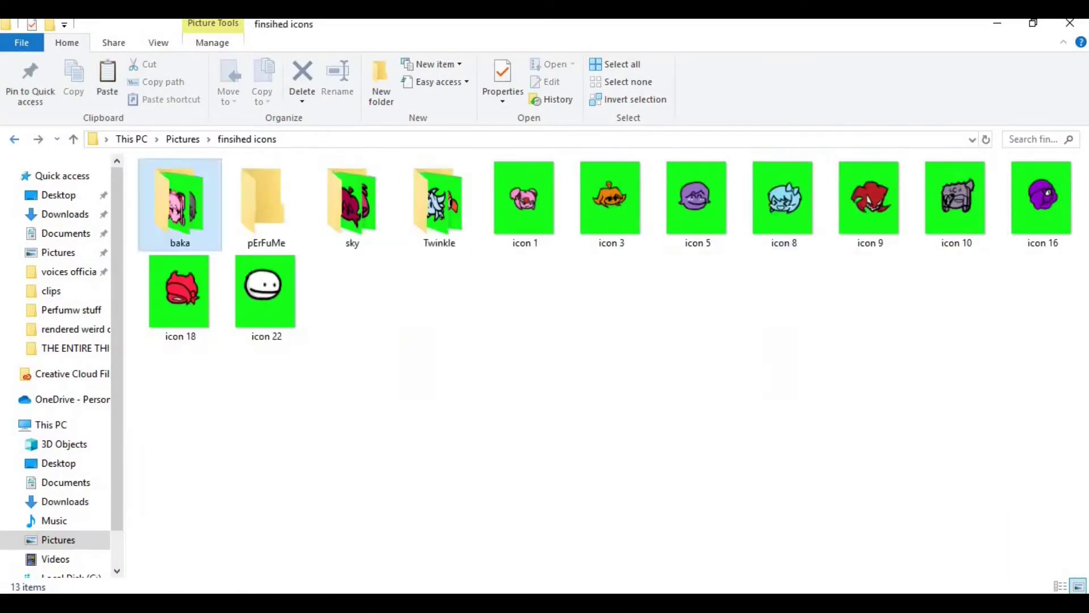
pyautogui.doubleClick(267, 192)
pyautogui.rightClick(437, 272)
pyautogui.click(471, 382)
# Rename the moved image in the pErFuMe folder as icon 1.
pyautogui.rightClick(193, 199)
pyautogui.write('micon 1')
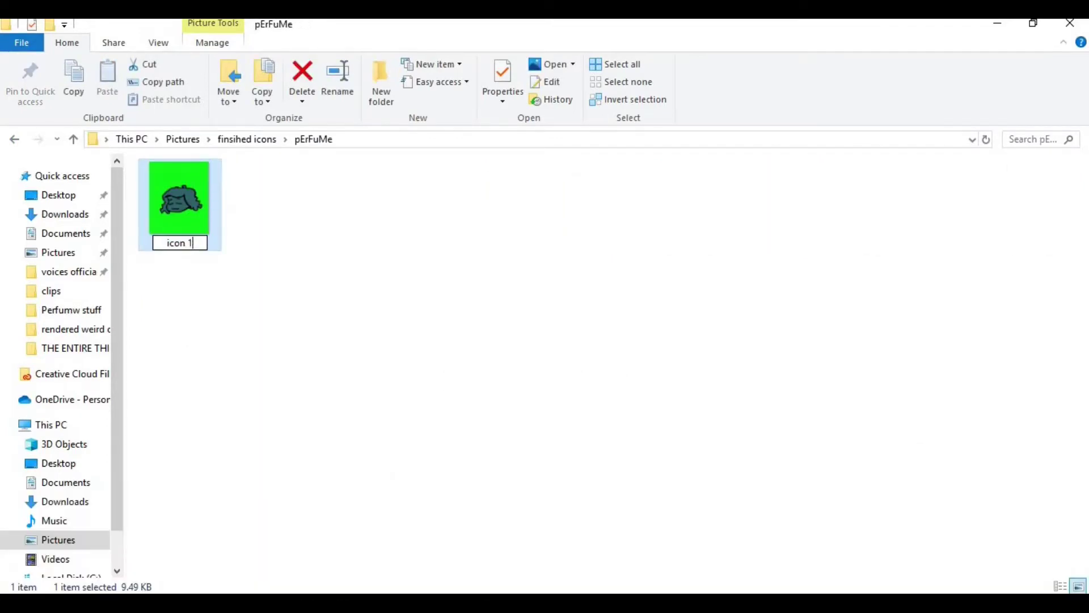
pyautogui.press('Return')
# Open the icon 1 image in Paint and flip it horizontally so that the character faces the other way.
pyautogui.rightClick(195, 199)
pyautogui.moveTo(244, 396)
pyautogui.click(369, 450)
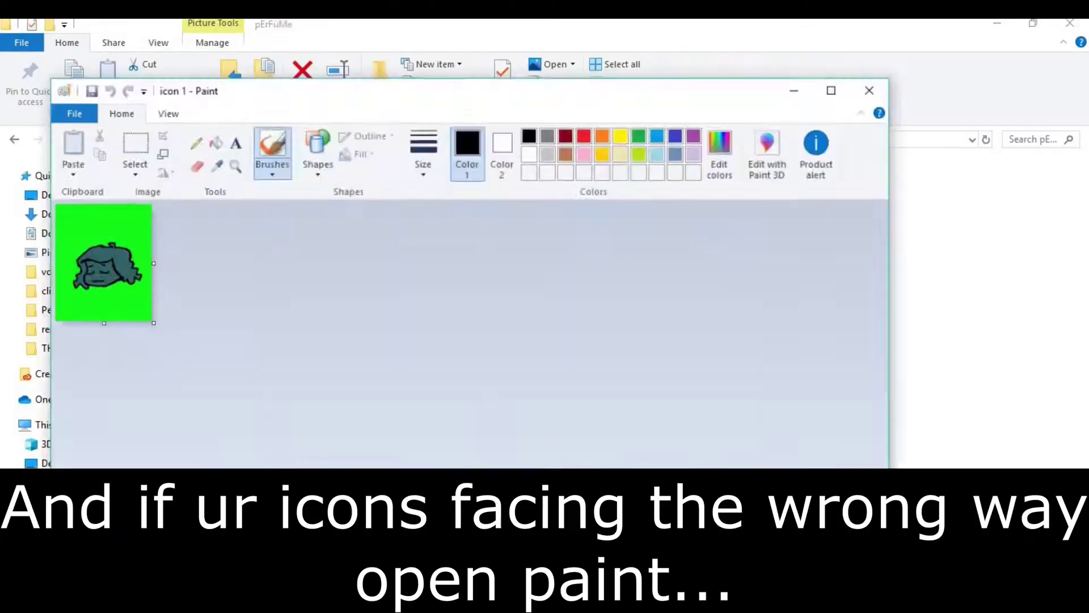
pyautogui.click(252, 187)
pyautogui.click(297, 276)
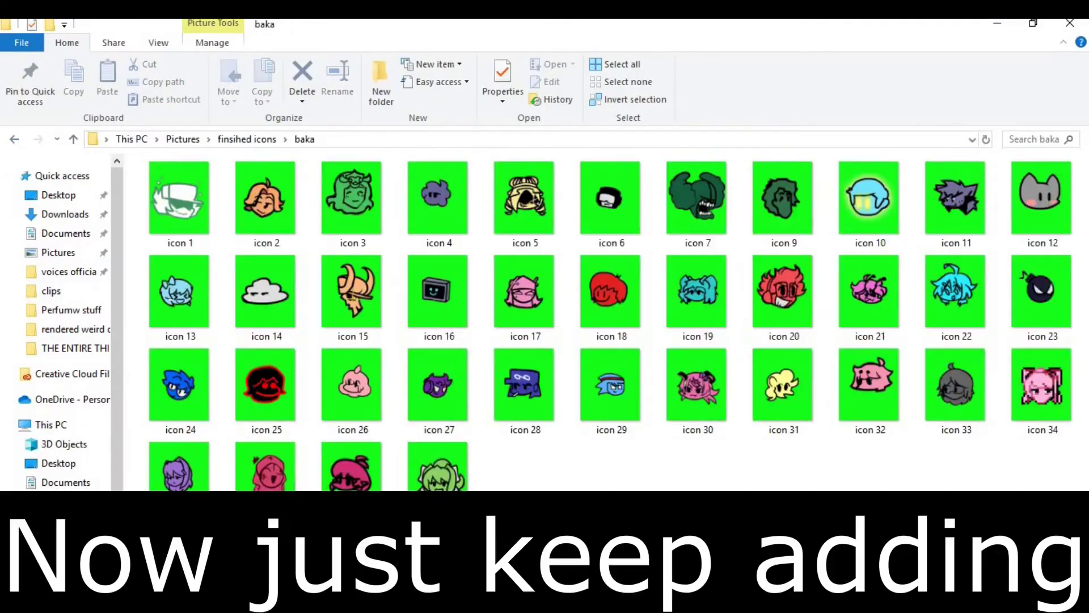
# Look through the sky icon folder for further character icons and return to the finsihed icons folder.
pyautogui.hotkey('alt', 'Left')
pyautogui.doubleClick(352, 205)
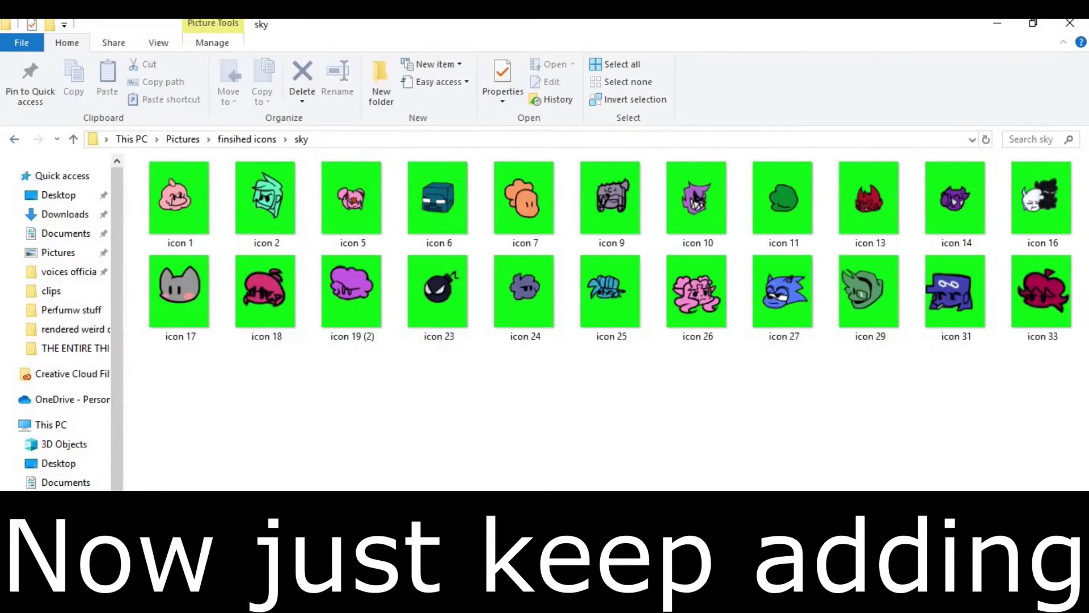
pyautogui.hotkey('alt', 'Left')
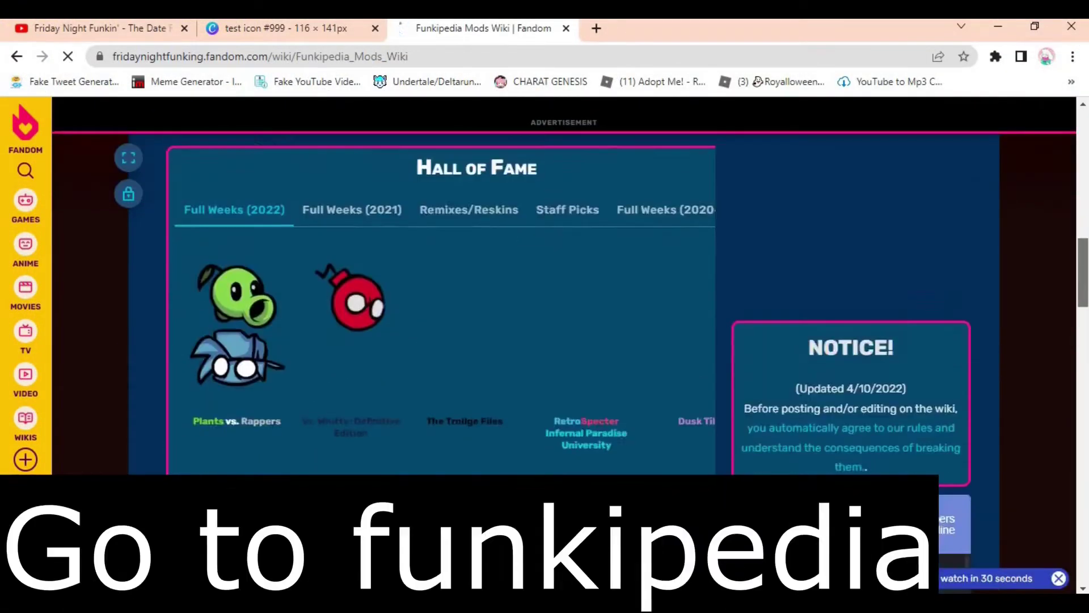
# Search the Funkipedia Mods wiki for "bow chan" and open the Manami Aikawa article.
pyautogui.write('b')
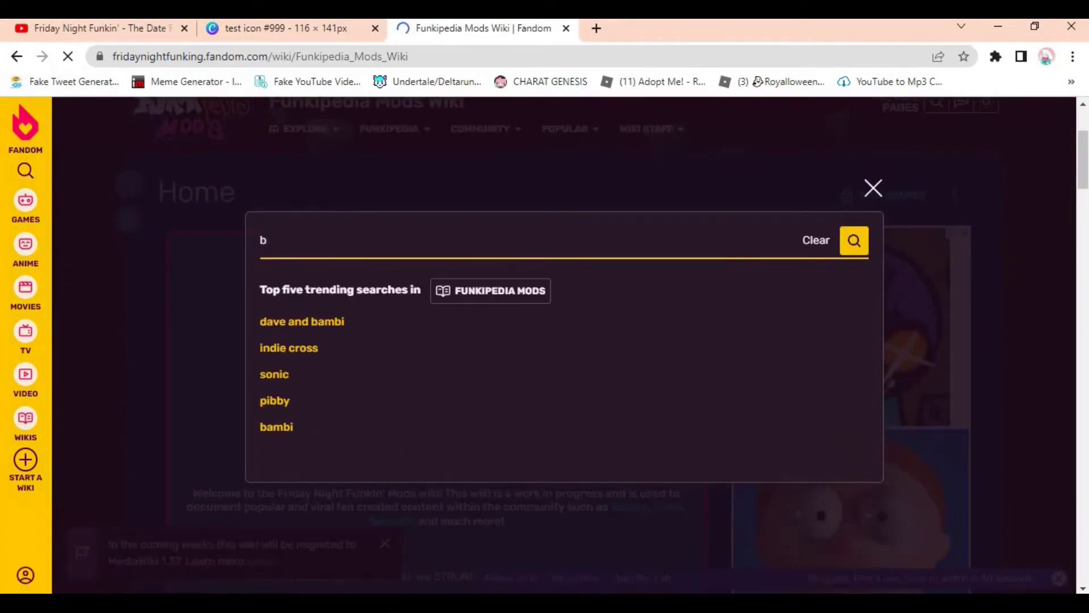
pyautogui.write('ow chan')
pyautogui.press('Return')
pyautogui.scroll(-10, 562, 341)
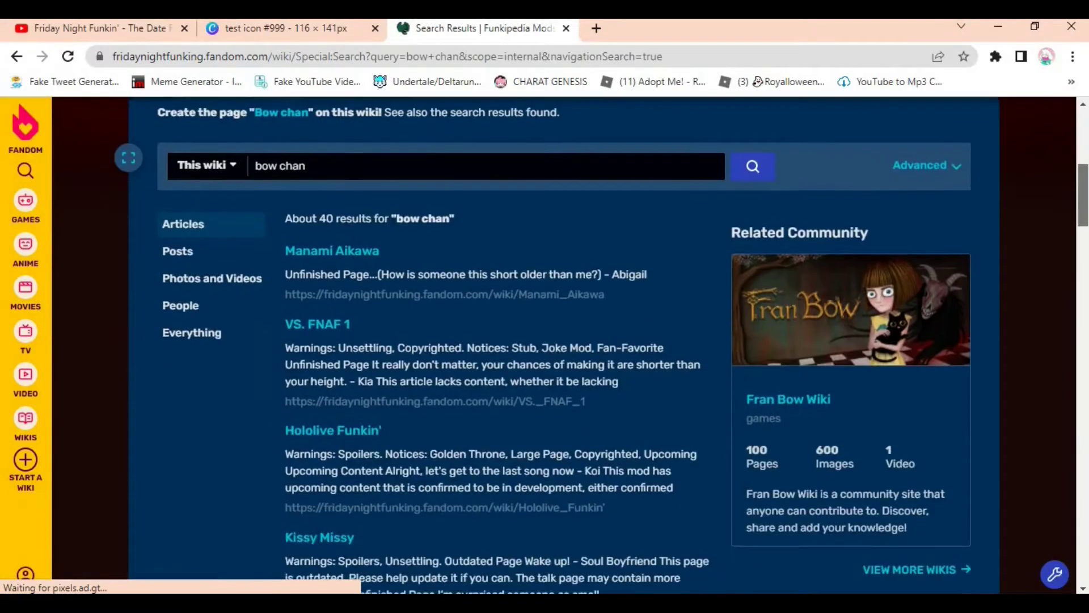
pyautogui.scroll(5, 562, 340)
pyautogui.click(335, 260)
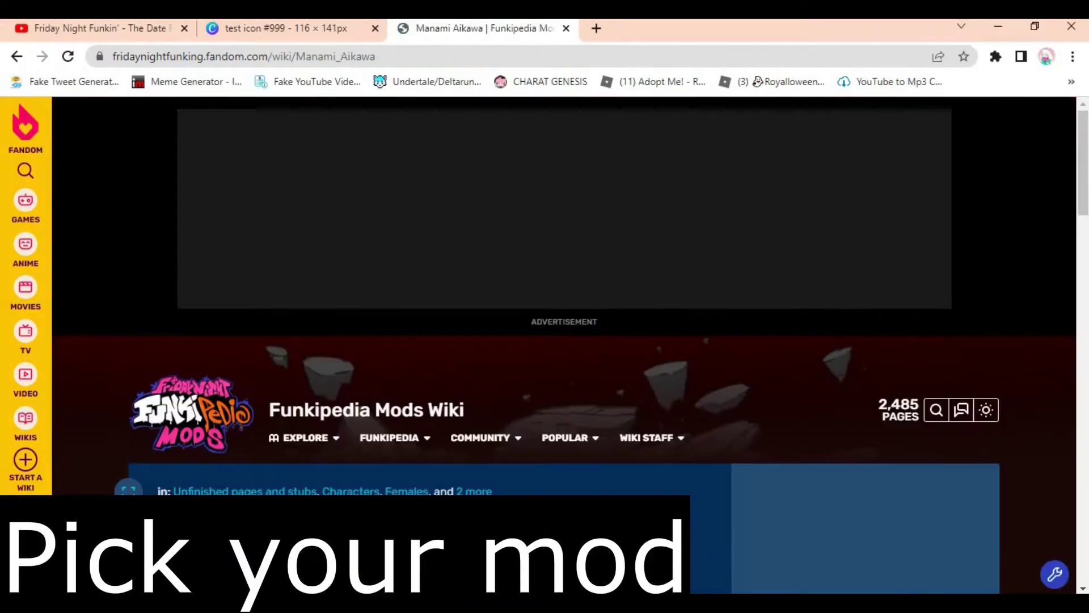
# Look down the Manami Aikawa article for the character's icon and close the page.
pyautogui.scroll(-10, 562, 340)
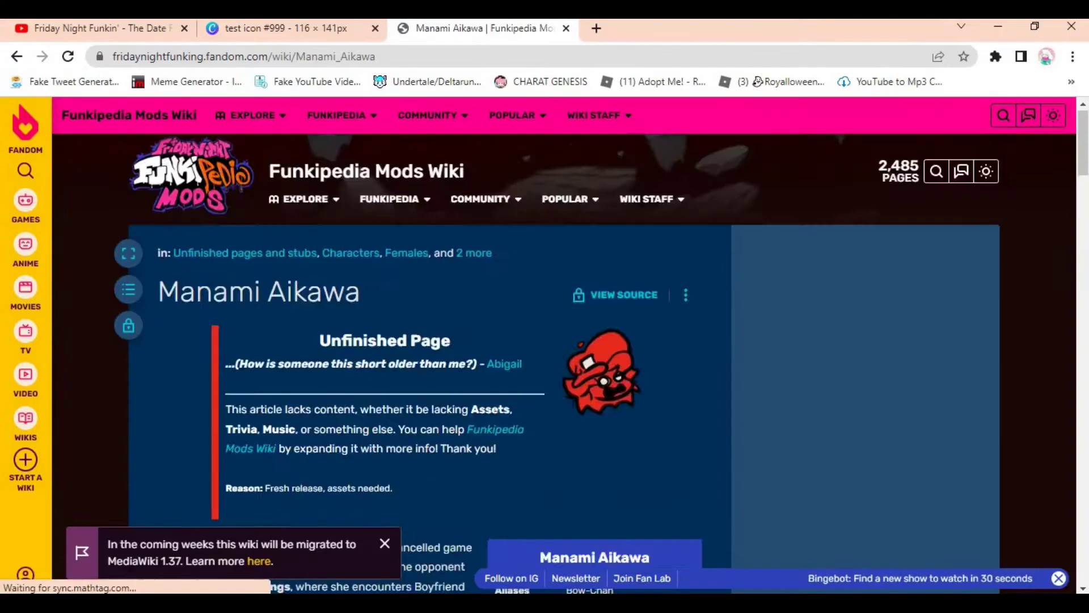
pyautogui.scroll(-3, 562, 341)
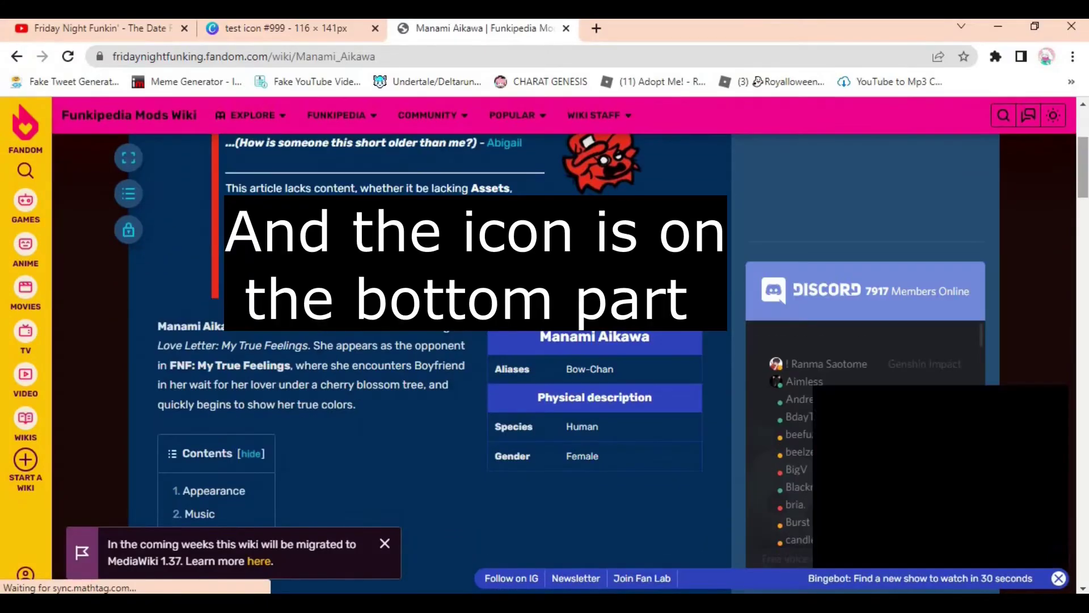
pyautogui.hotkey('ctrl', 'w')
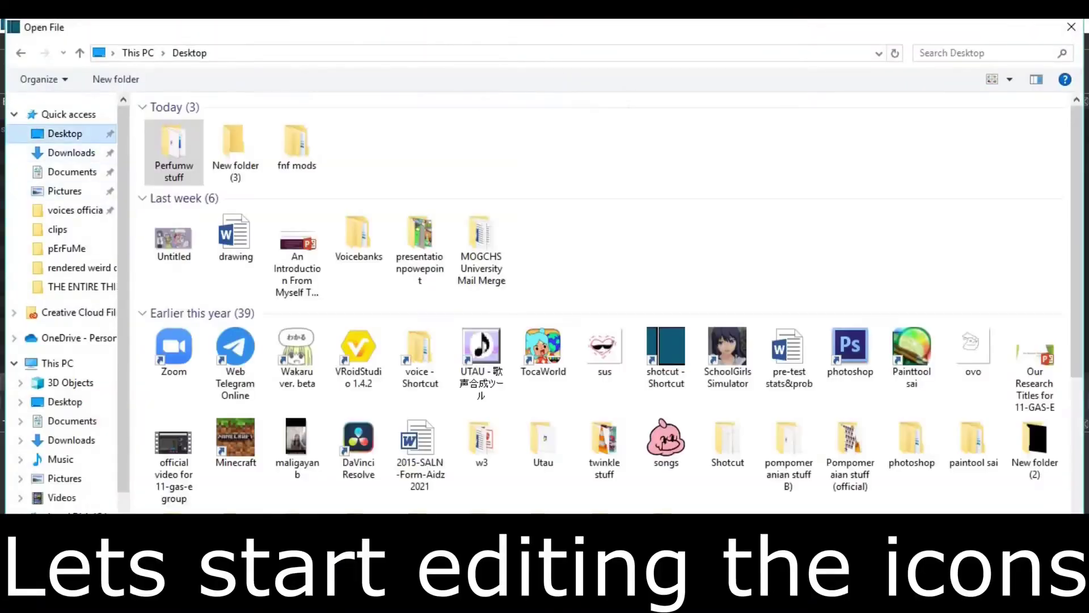
# In Shotcut, append the gameplay video from the Perfumw stuff folder to the timeline and add two more video tracks.
pyautogui.doubleClick(218, 159)
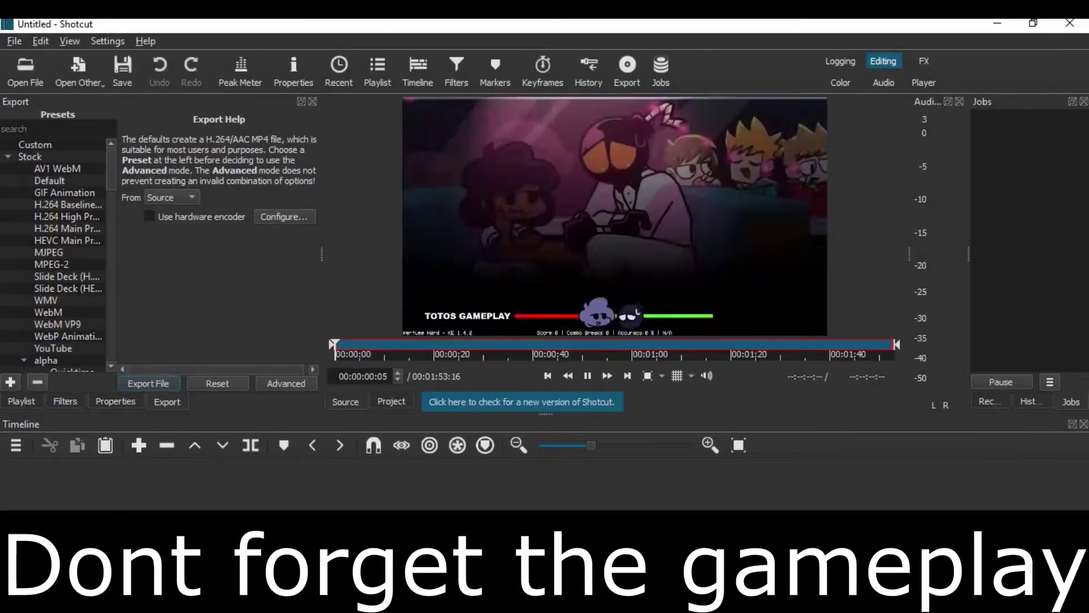
pyautogui.press('a')
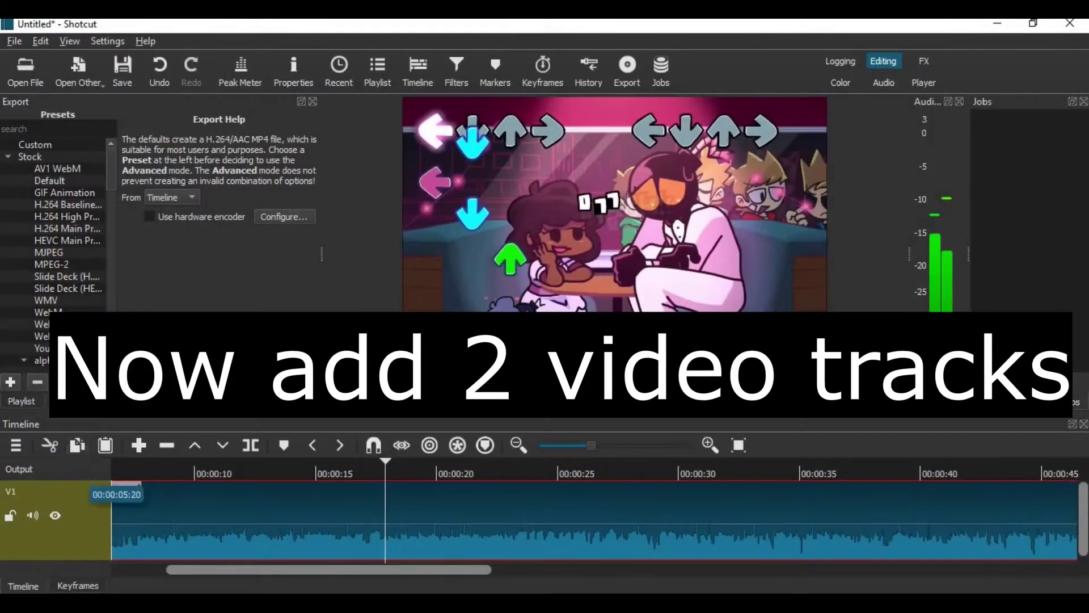
pyautogui.click(16, 445)
pyautogui.moveTo(158, 460)
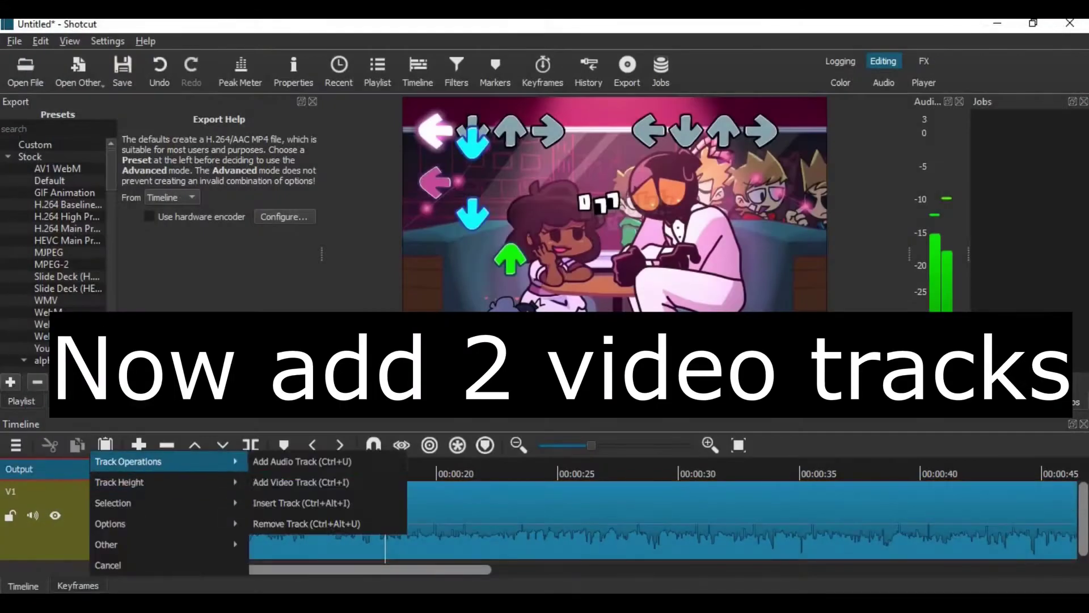
pyautogui.click(279, 479)
pyautogui.click(15, 445)
pyautogui.click(280, 480)
# Open icon 1.png and place it on track V3 at about 18 seconds.
pyautogui.hotkey('ctrl', 'o')
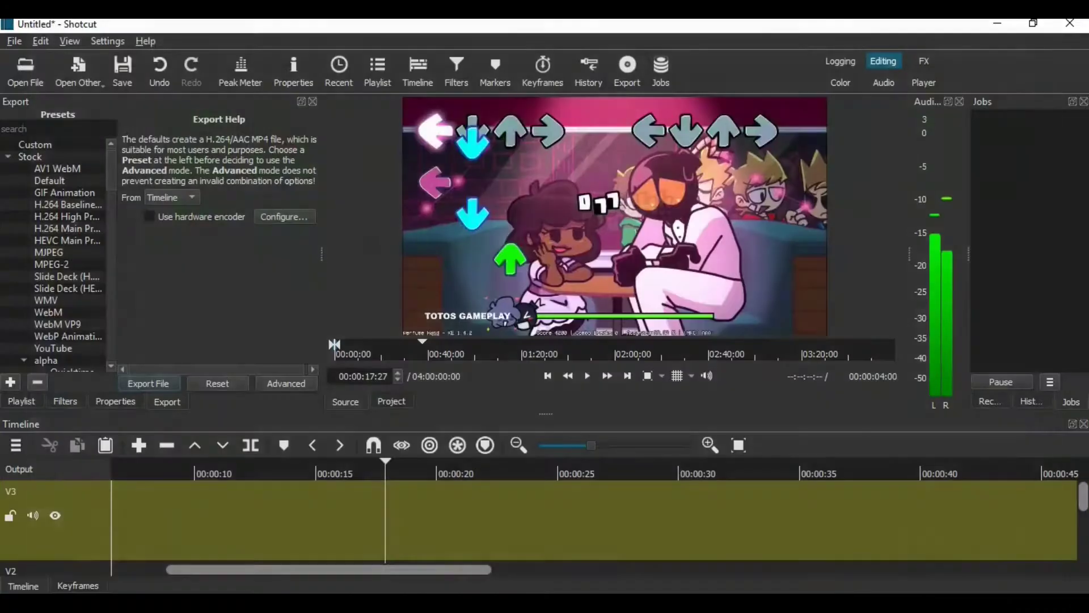
pyautogui.moveTo(615, 216); pyautogui.dragTo(434, 519)
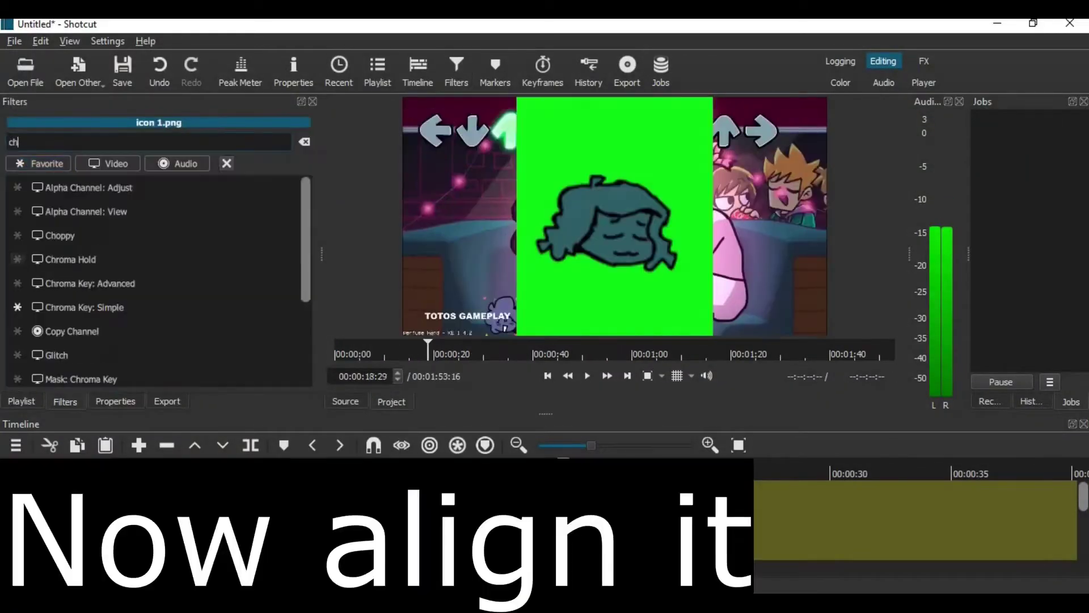
# Add the Chroma Key: Simple and Size, Position & Rotate filters to the icon 1.png clip.
pyautogui.write('chroma')
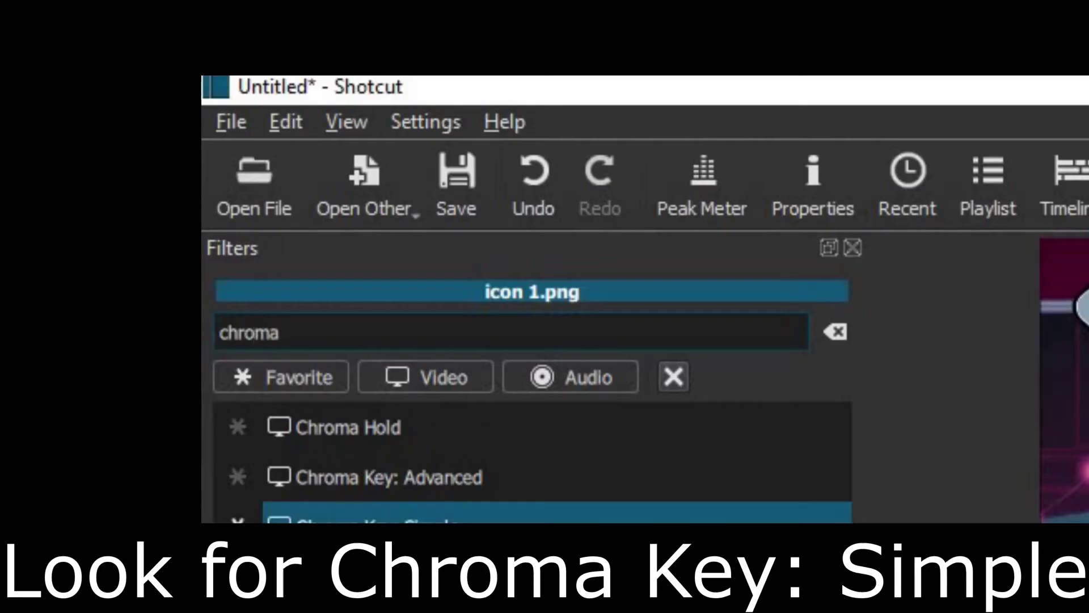
pyautogui.press('Return')
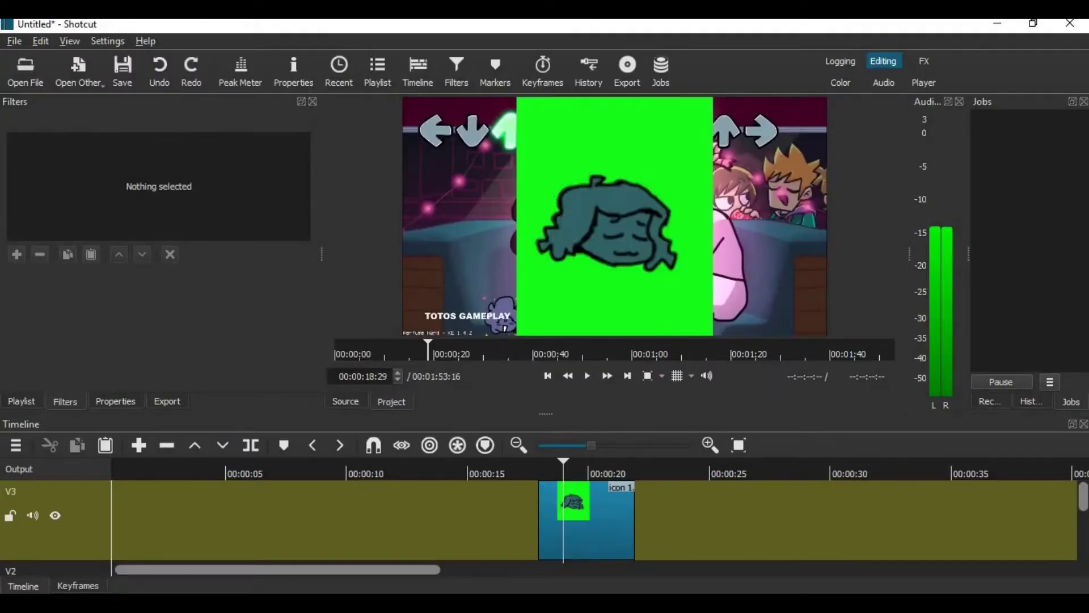
pyautogui.write('chroma')
pyautogui.press('Return')
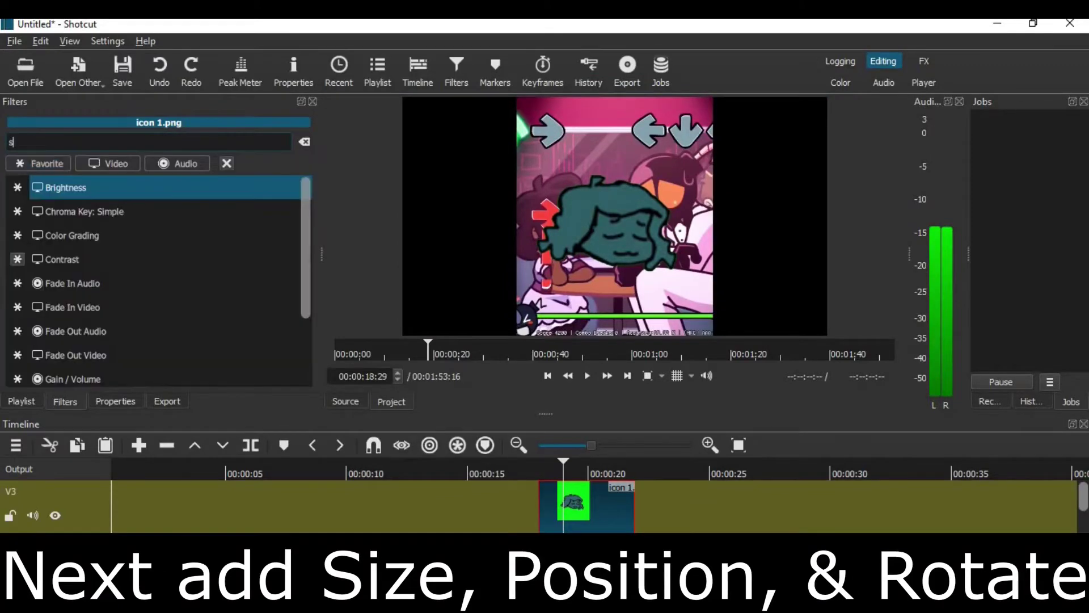
pyautogui.write('size')
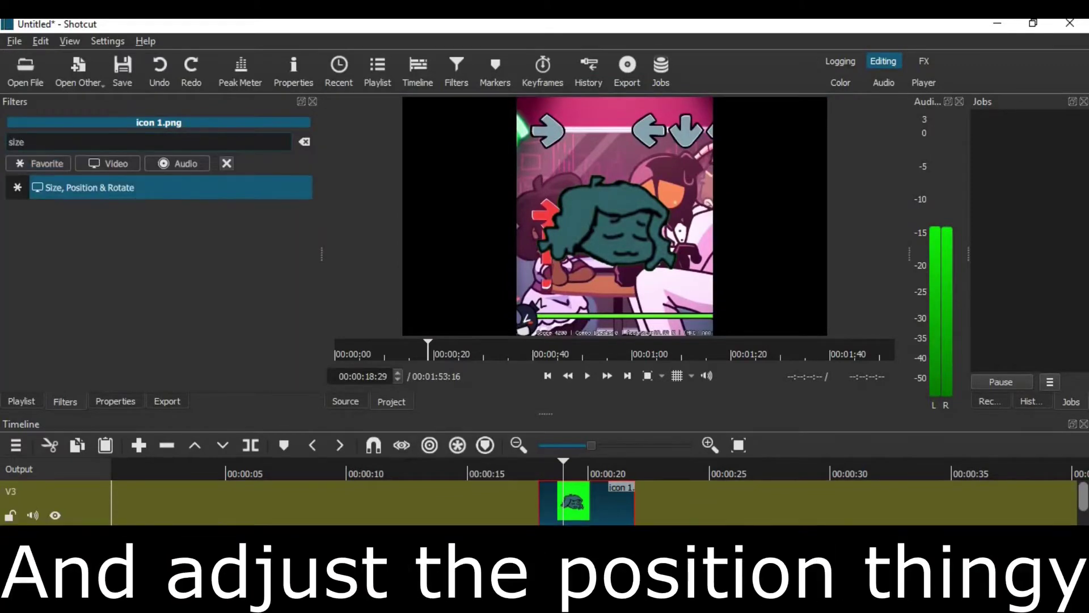
pyautogui.press('Return')
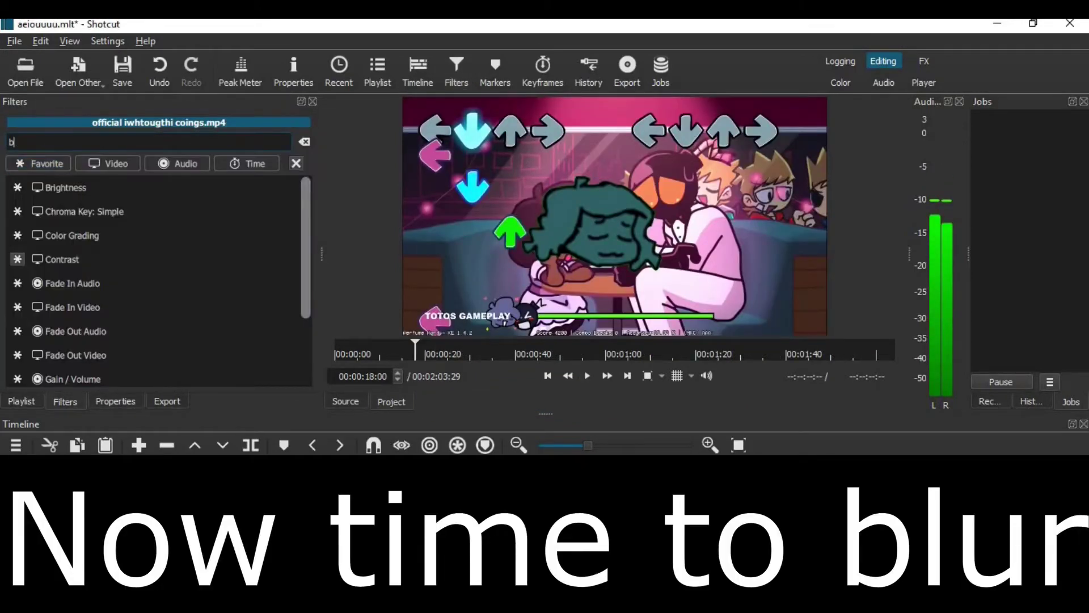
# Add a Blur: Exponential filter to the official iwhtougthi coings.mp4 clip and adjust its blur amount.
pyautogui.write('lur')
pyautogui.click(68, 211)
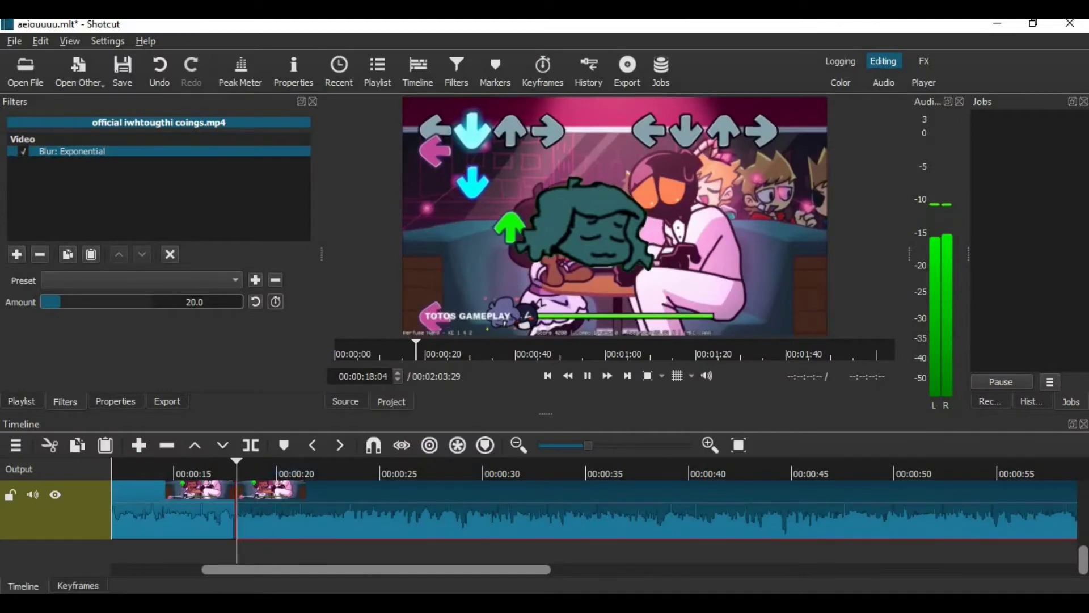
pyautogui.press('space')
pyautogui.moveTo(68, 302); pyautogui.dragTo(75, 302)
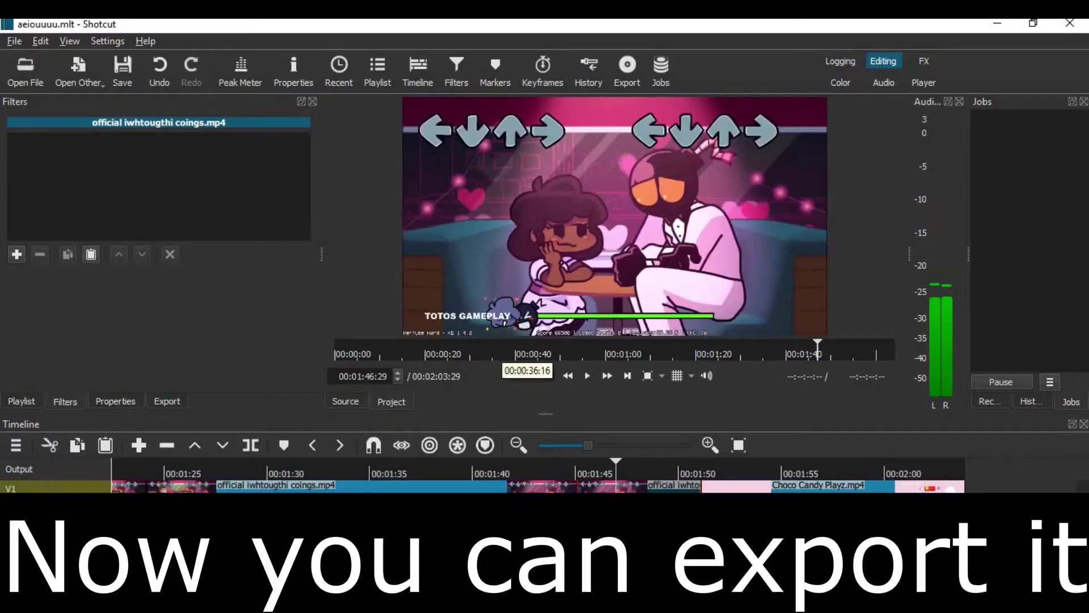
# Save the project and export the timeline as an mp4 in the Perfumw stuff folder, basing its name on official iwhtougthi coings.
pyautogui.hotkey('ctrl', 's')
pyautogui.hotkey('ctrl', 'e')
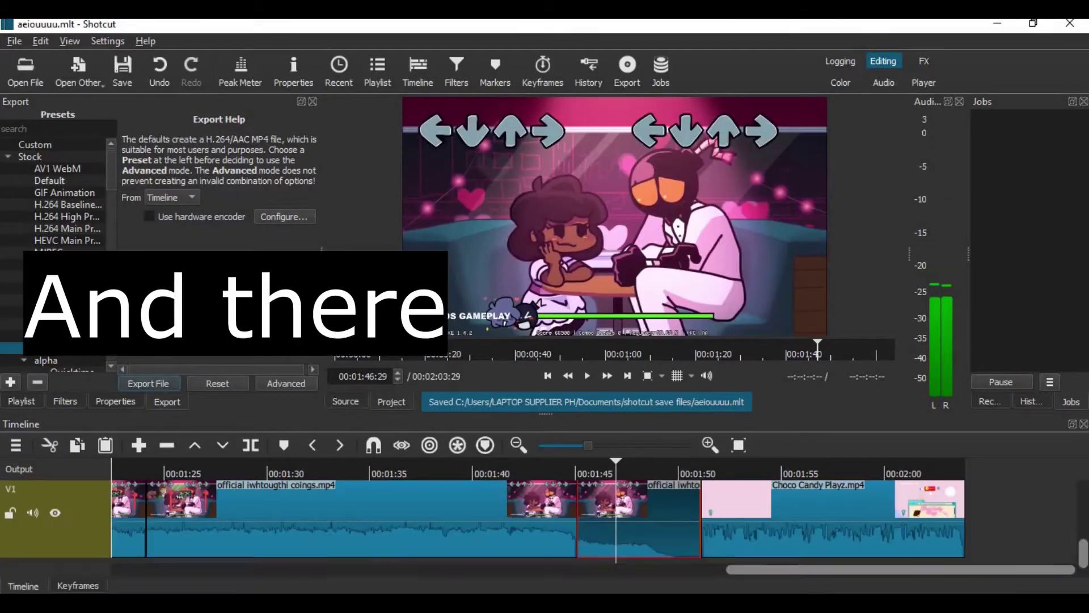
pyautogui.click(148, 383)
pyautogui.click(217, 159)
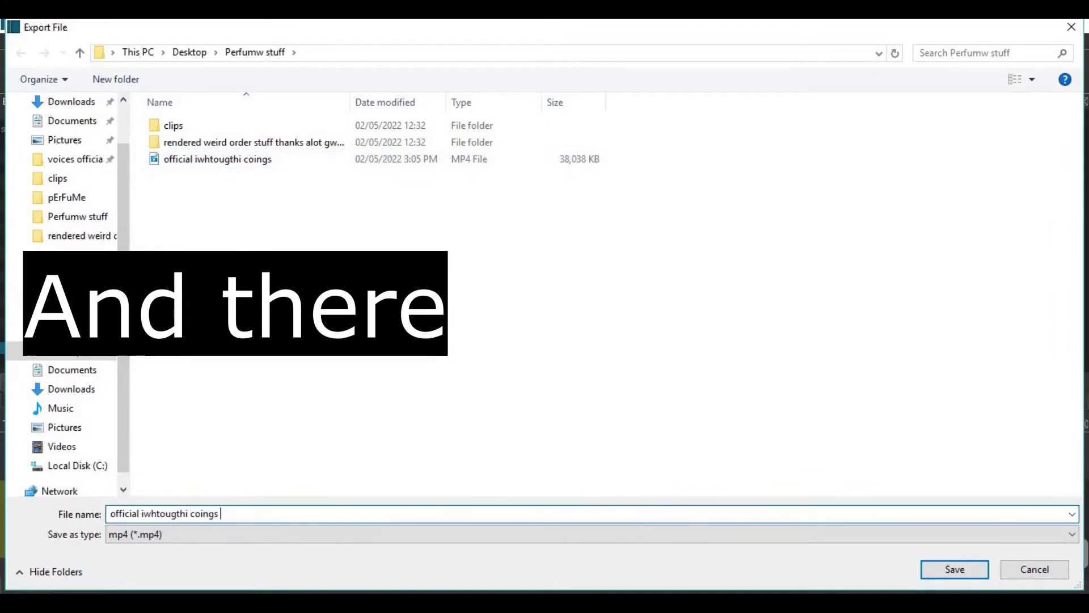
pyautogui.press('Return')
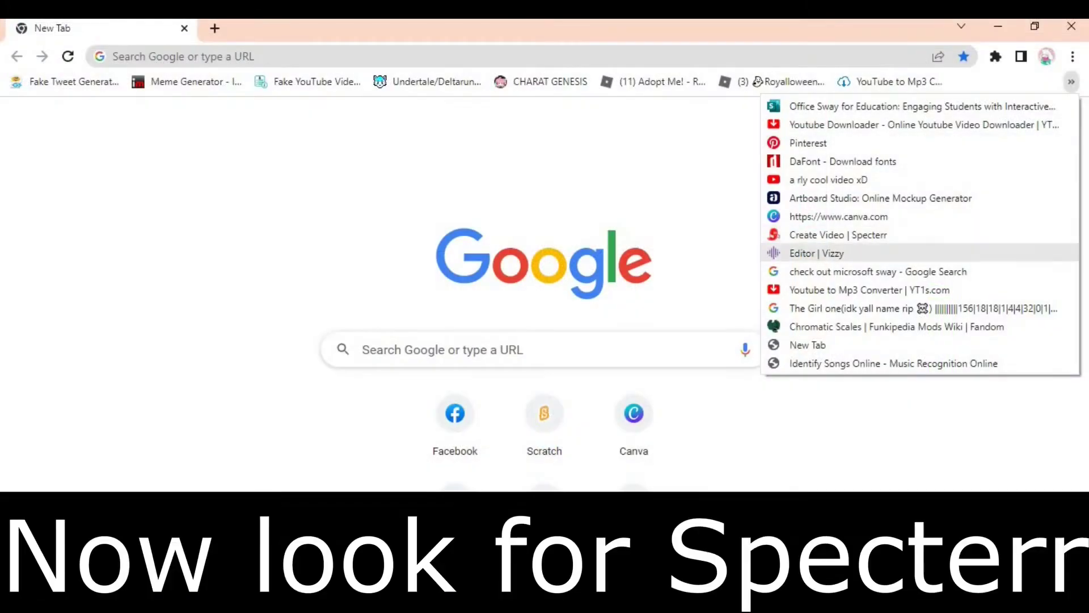
# Switch to the browser, open Specterr's video creator, enter the sign-up e-mail and agree to the Terms of Service.
pyautogui.click(834, 231)
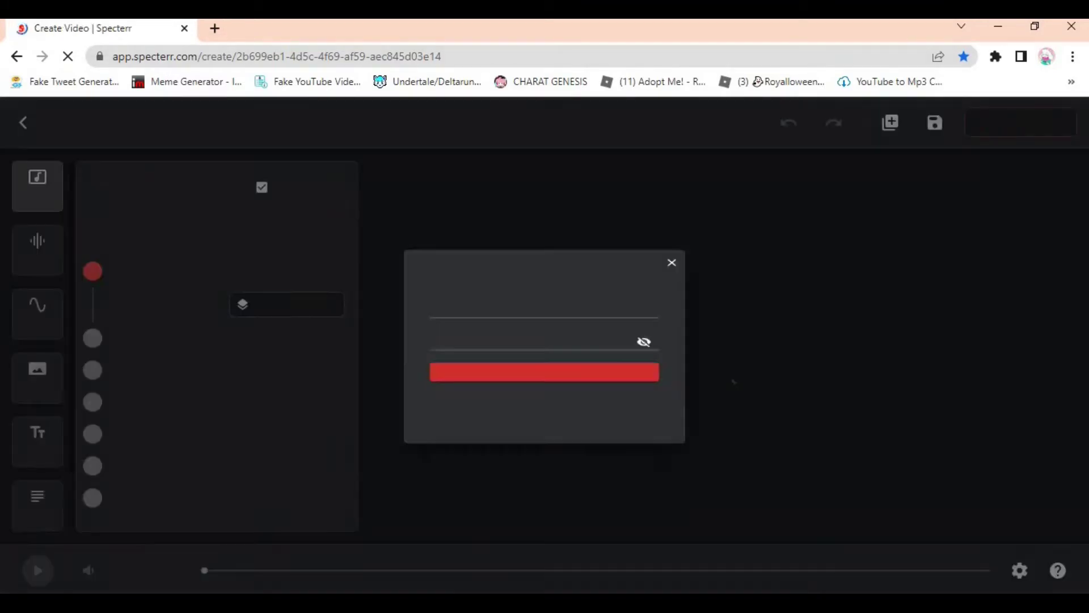
pyautogui.write('Om')
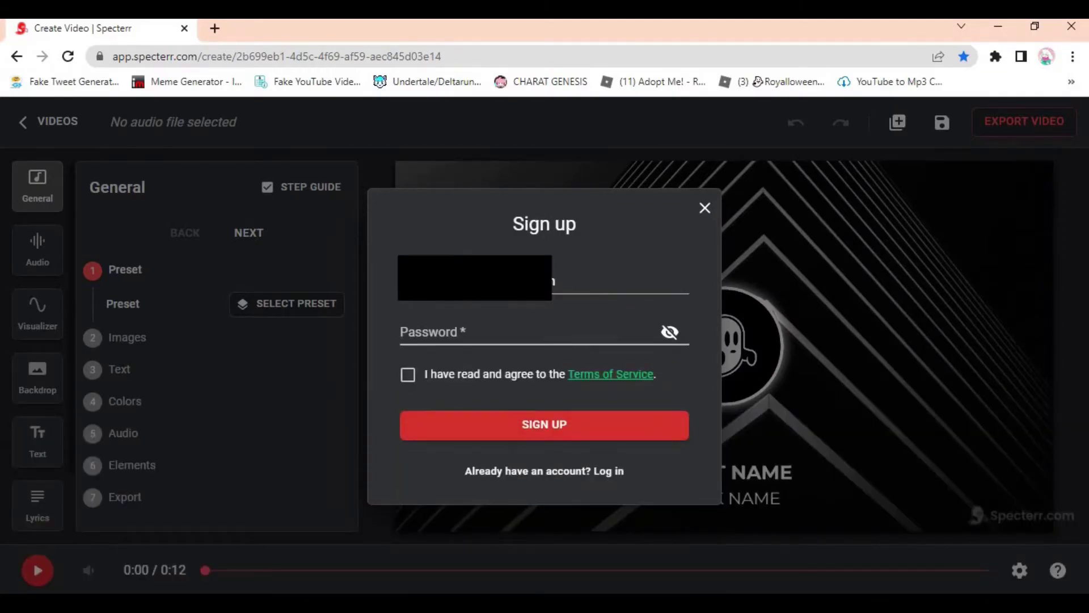
pyautogui.click(408, 375)
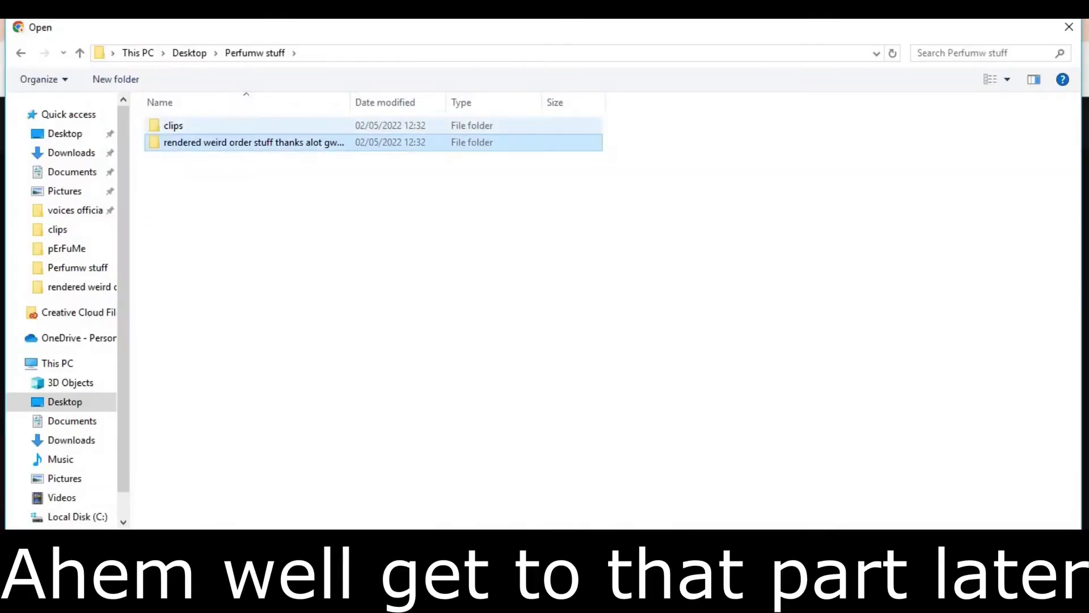
# Load song 2.wav from the "rendered weird order stuff thanks alot gwenn!" folder as the Specterr audio.
pyautogui.press('Return')
pyautogui.press('Return')
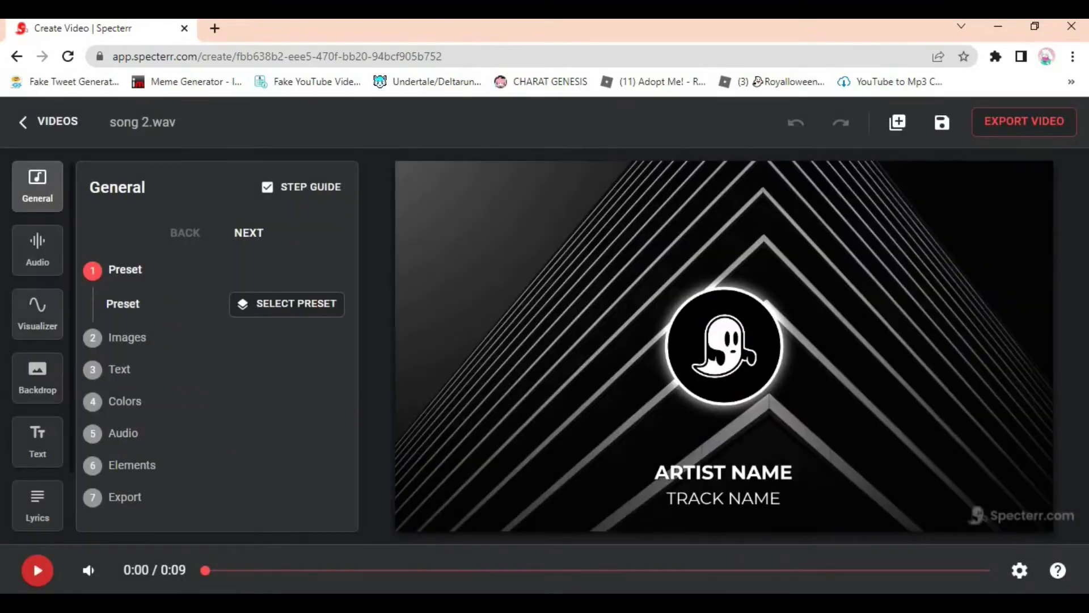
pyautogui.click(38, 377)
pyautogui.click(287, 185)
pyautogui.click(538, 194)
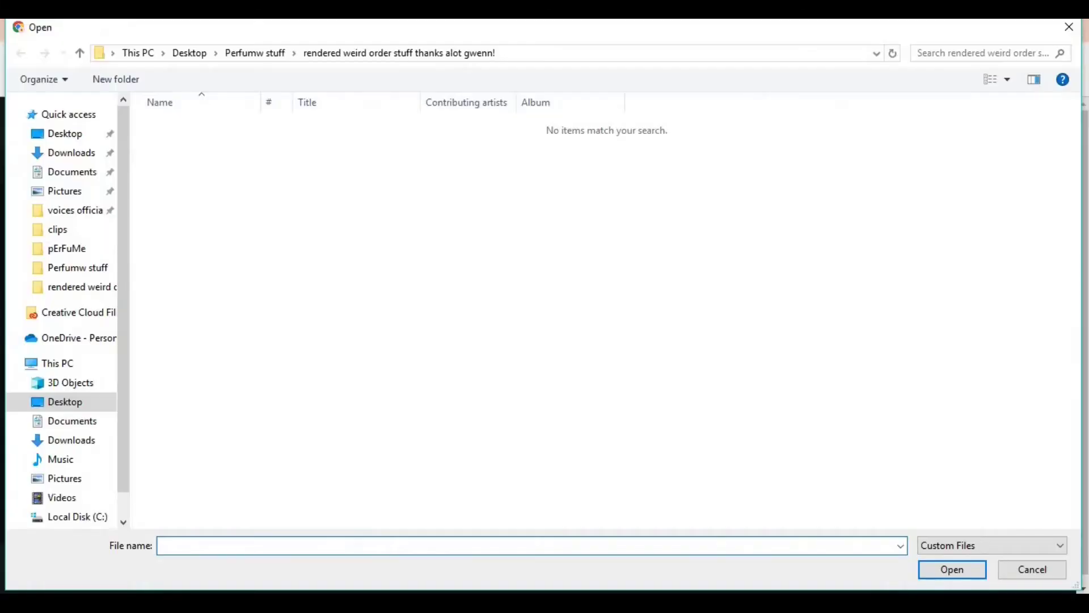
pyautogui.press('Escape')
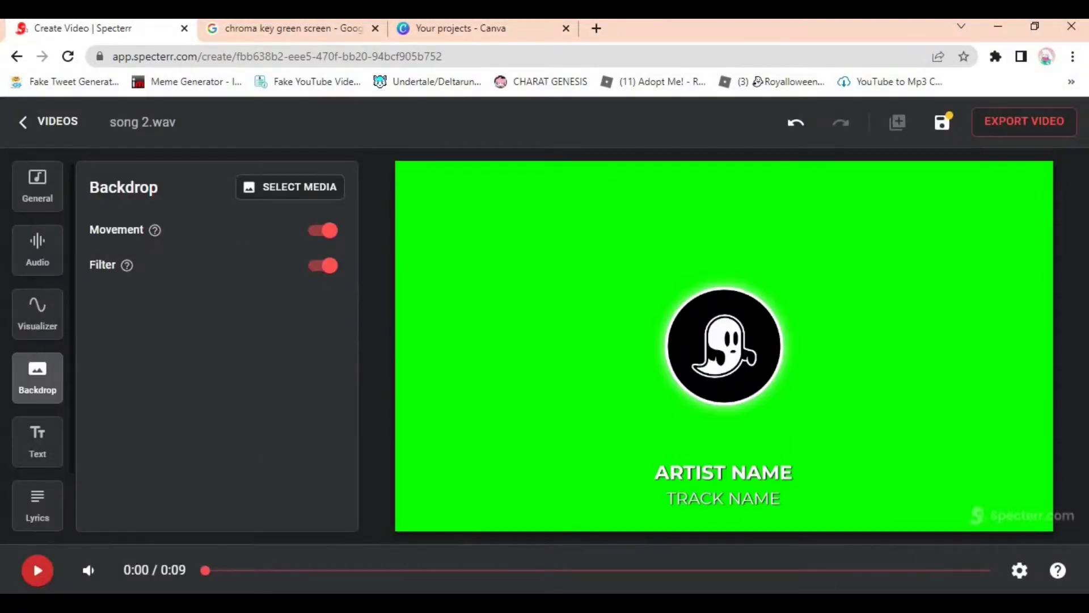
# Move the preview to near the end of the song and open the visualizer settings.
pyautogui.click(886, 572)
pyautogui.click(37, 313)
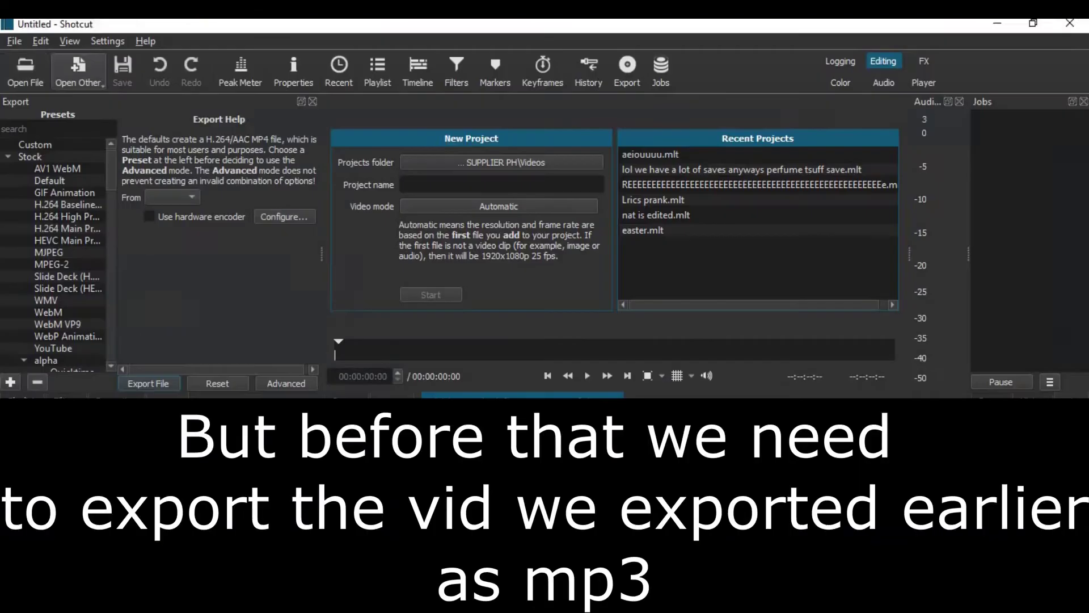
# Open the exported official iwhtougthi coings video and export its timeline as rushhour.mp3 in the Perfumw stuff folder.
pyautogui.hotkey('ctrl', 'o')
pyautogui.click(64, 133)
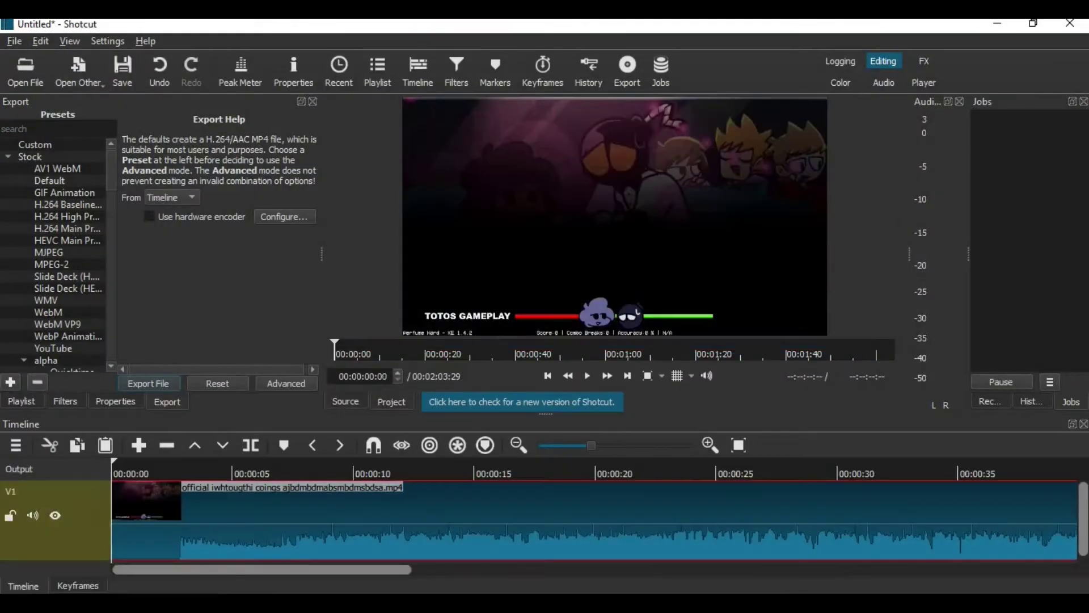
pyautogui.scroll(-5, 56, 256)
pyautogui.click(48, 336)
pyautogui.click(149, 383)
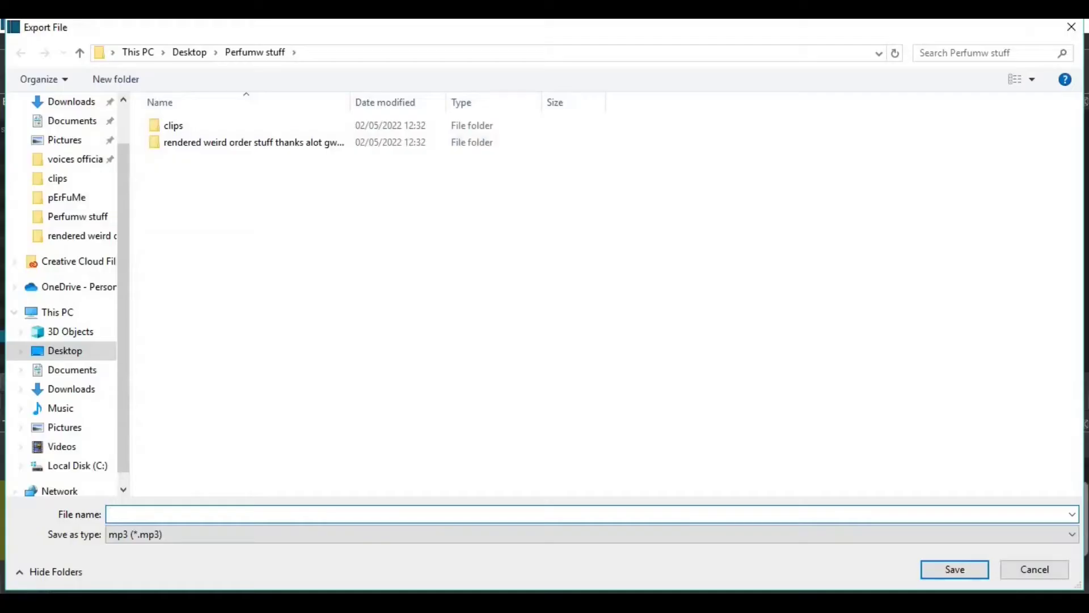
pyautogui.write('rus')
pyautogui.press('Return')
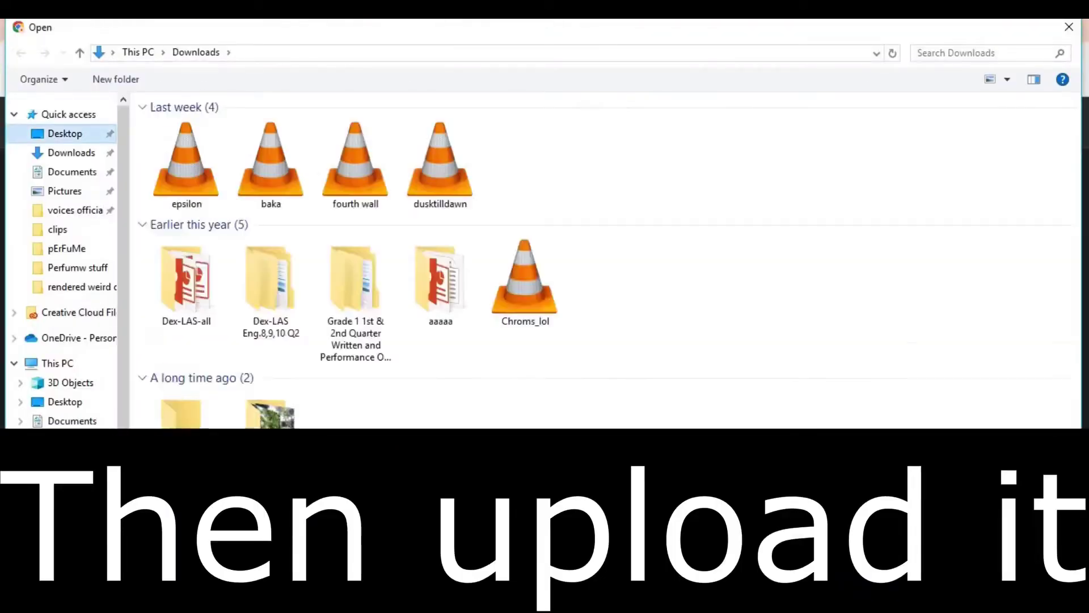
# Switch to Specterr, replace the project's audio with rushhour.mp3 and open the visualizer settings.
pyautogui.click(65, 133)
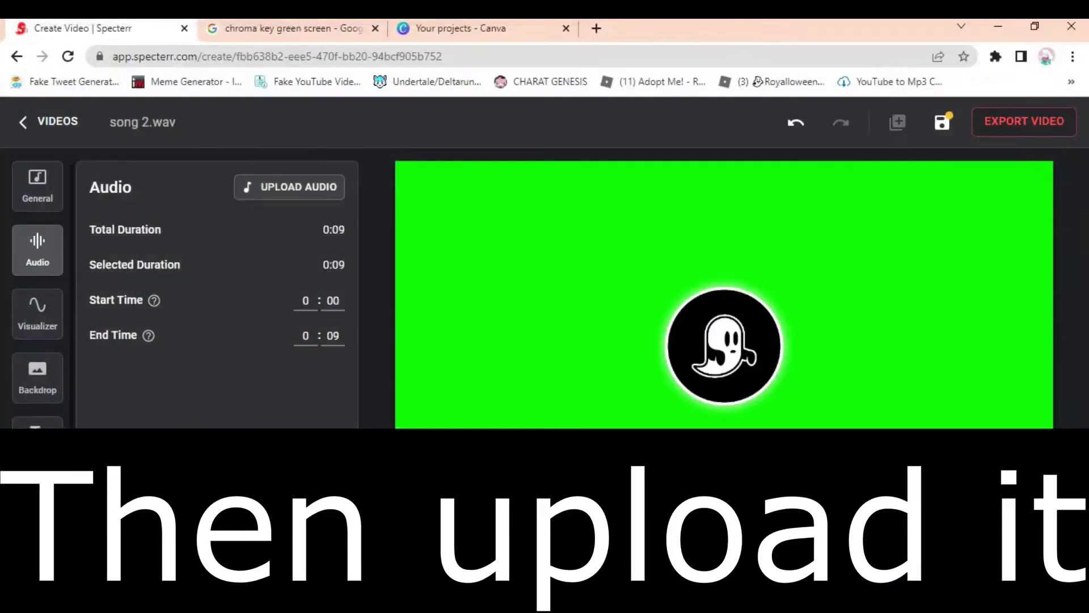
pyautogui.click(37, 314)
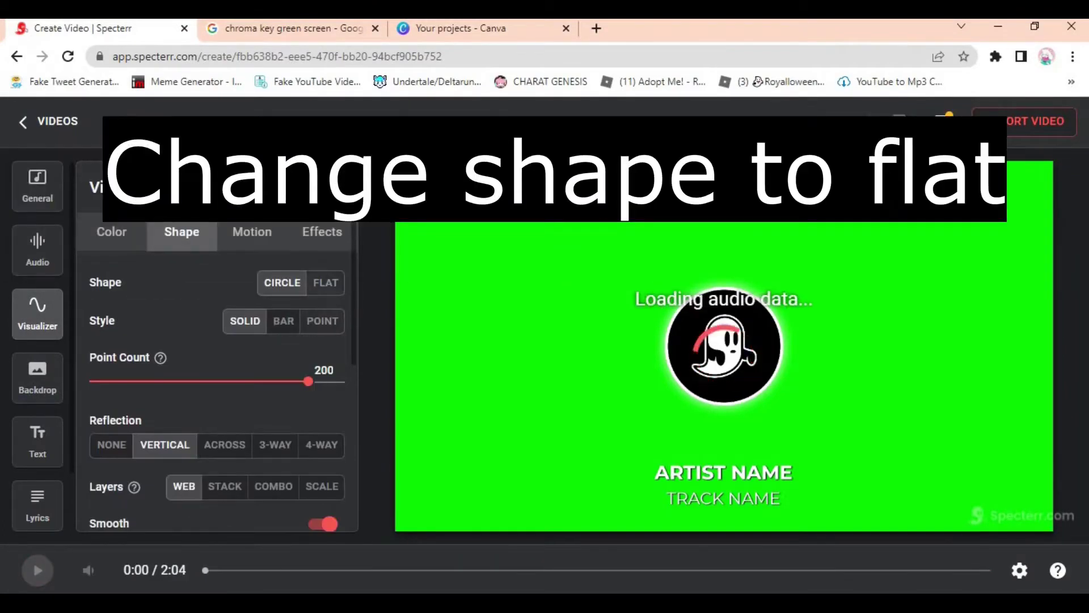
# Change the visualizer shape to Flat with a point count of 193 and switch its style to Bar.
pyautogui.click(325, 283)
pyautogui.moveTo(308, 366); pyautogui.dragTo(300, 366)
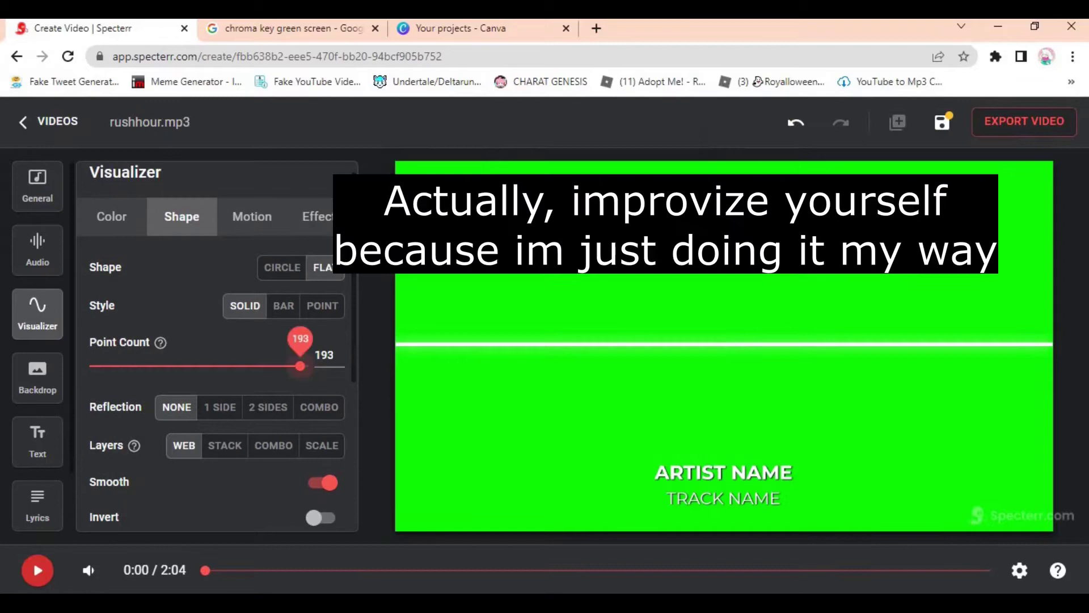
pyautogui.click(283, 306)
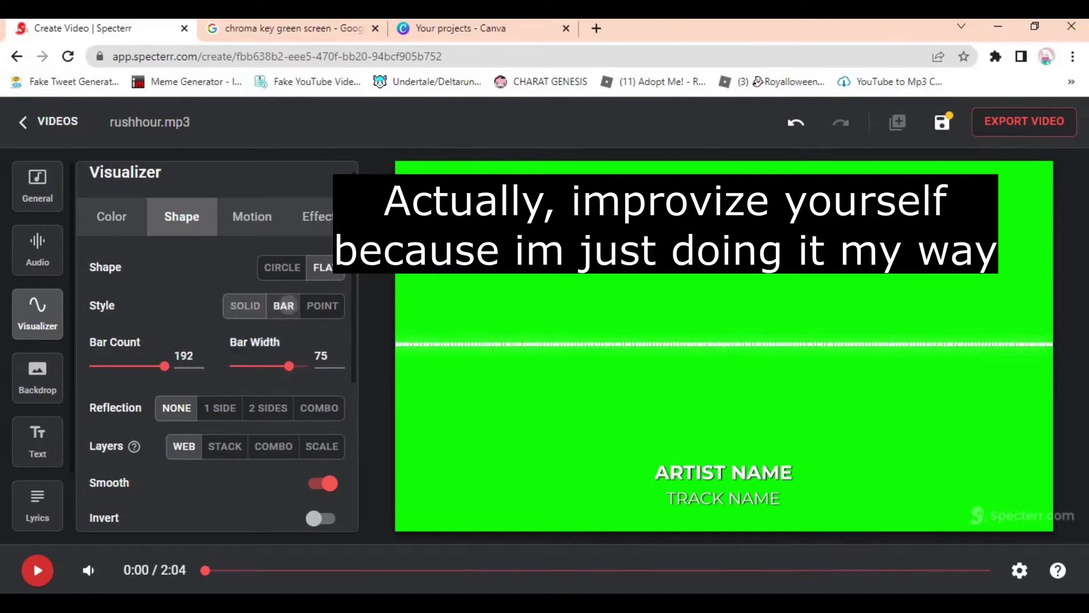
# Set the visualizer's Y position to -250 and its wave height to 94.
pyautogui.scroll(-3, 215, 341)
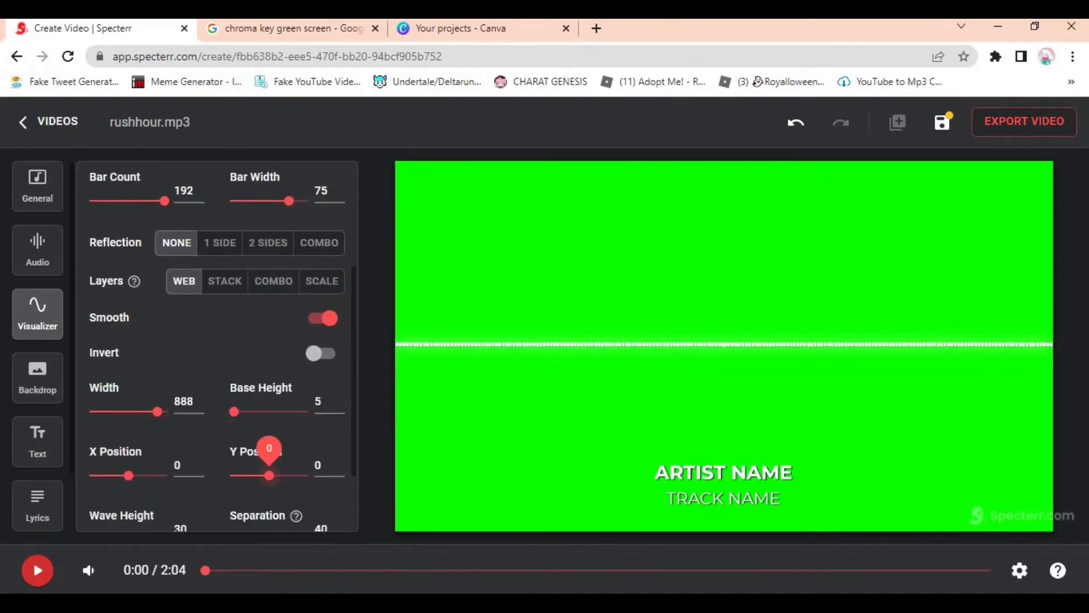
pyautogui.moveTo(268, 476); pyautogui.dragTo(230, 476)
pyautogui.scroll(-2, 216, 340)
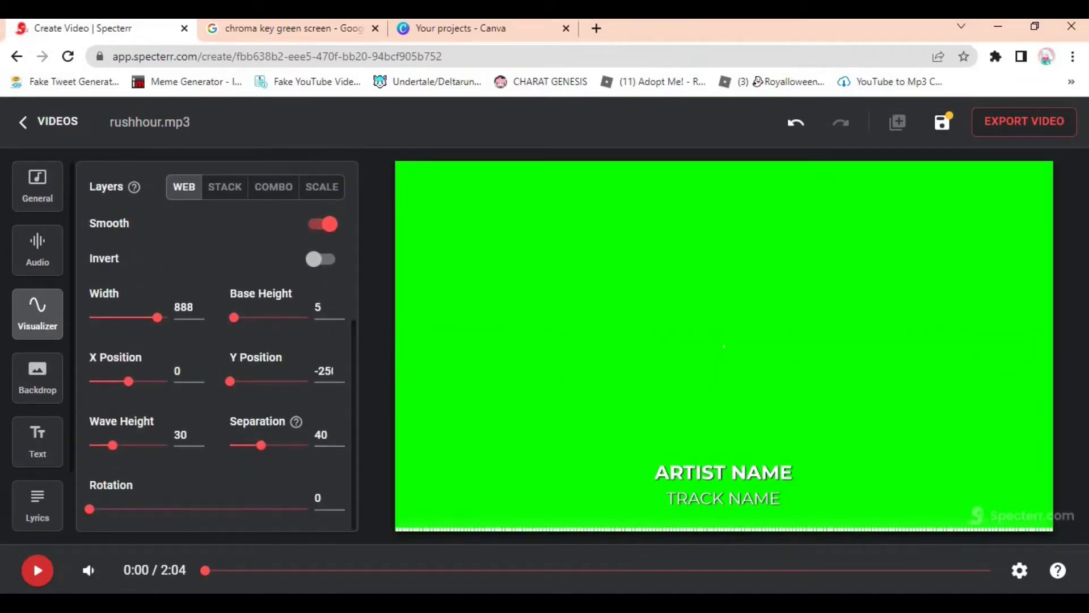
pyautogui.moveTo(89, 509)
pyautogui.mouseDown()
pyautogui.moveTo(227, 509)
pyautogui.moveTo(89, 509)
pyautogui.mouseUp()
pyautogui.scroll(1, 216, 341)
pyautogui.moveTo(112, 466); pyautogui.dragTo(163, 466)
# Play the visualizer preview from 0:15 to check the height and position of the waves.
pyautogui.click(304, 570)
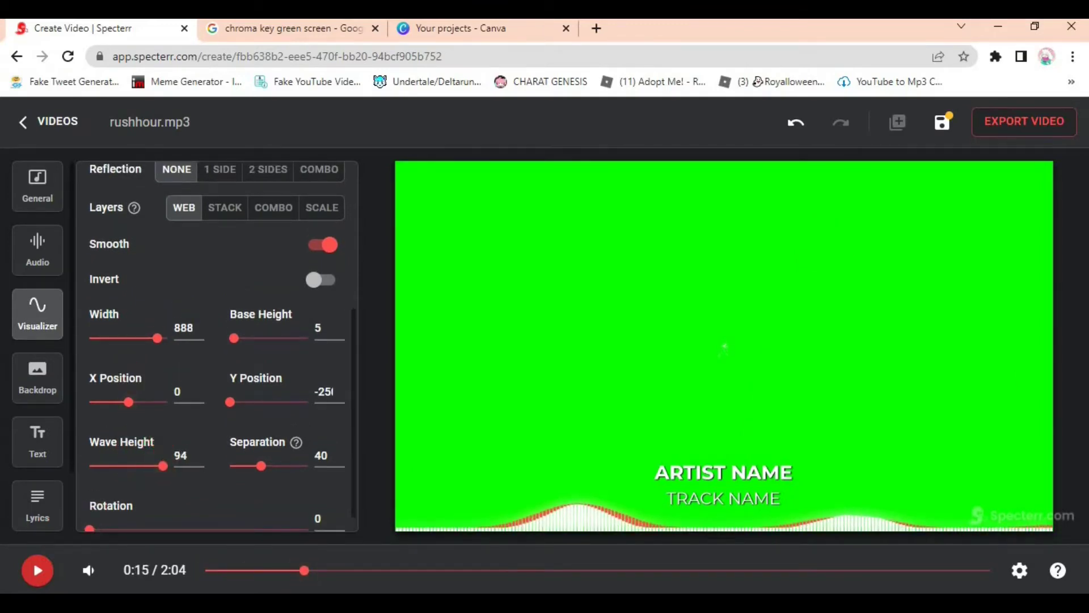
pyautogui.click(37, 570)
pyautogui.moveTo(89, 570)
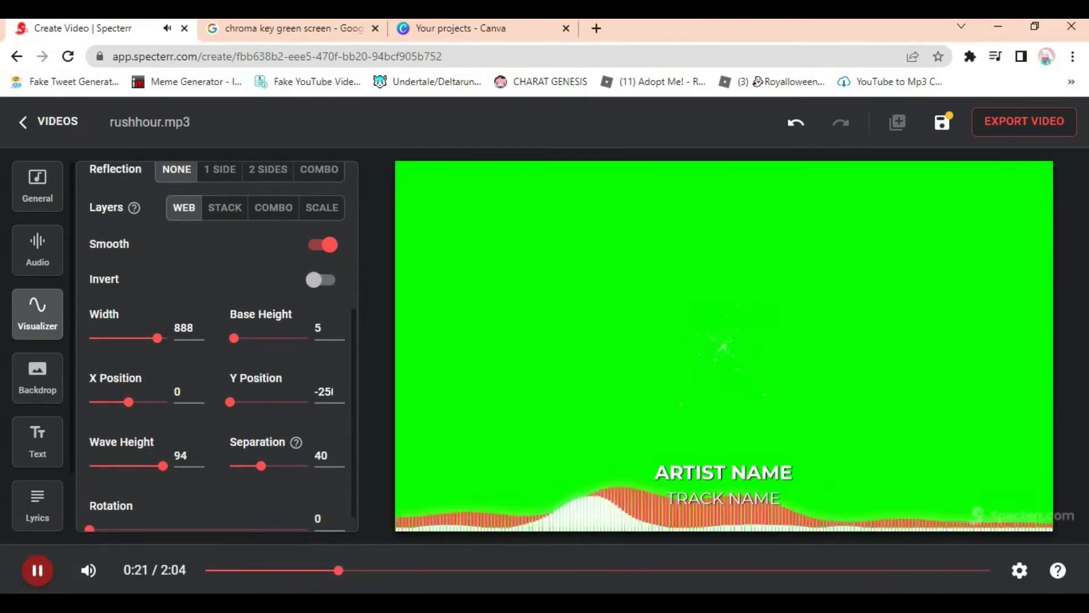
pyautogui.press('space')
# Change Wave Layer 2 to a single bright magenta, about FC32FF, and briefly play the preview.
pyautogui.scroll(5, 215, 340)
pyautogui.click(111, 232)
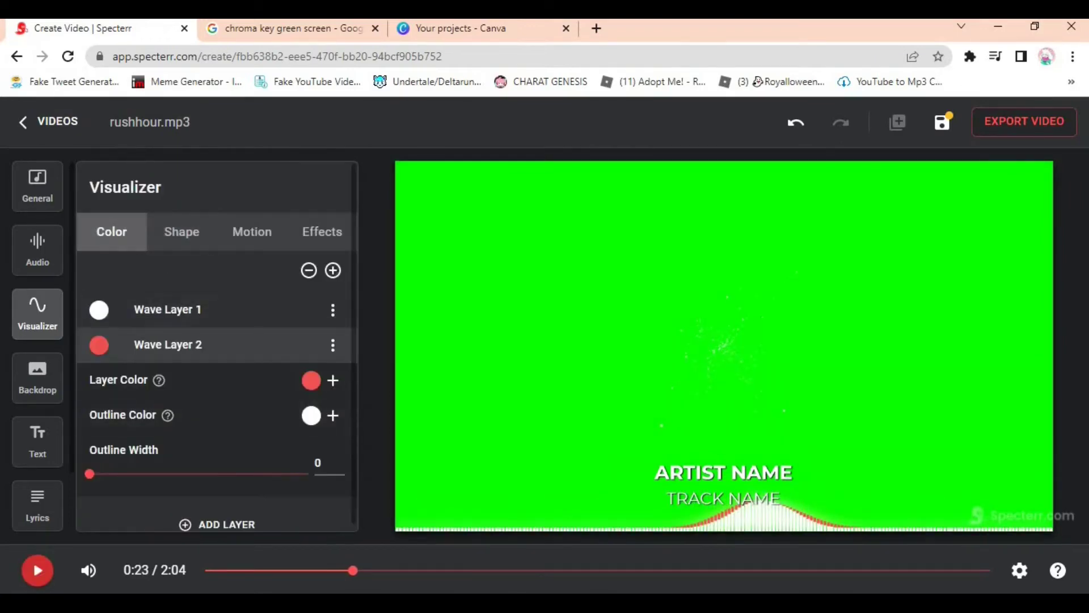
pyautogui.click(292, 381)
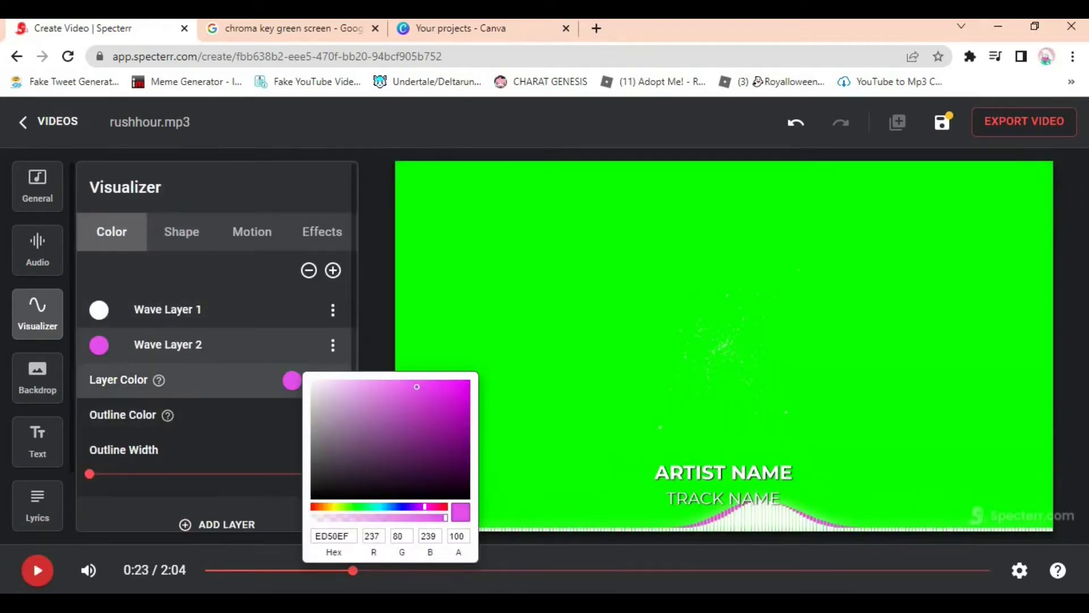
pyautogui.moveTo(445, 379); pyautogui.dragTo(351, 379)
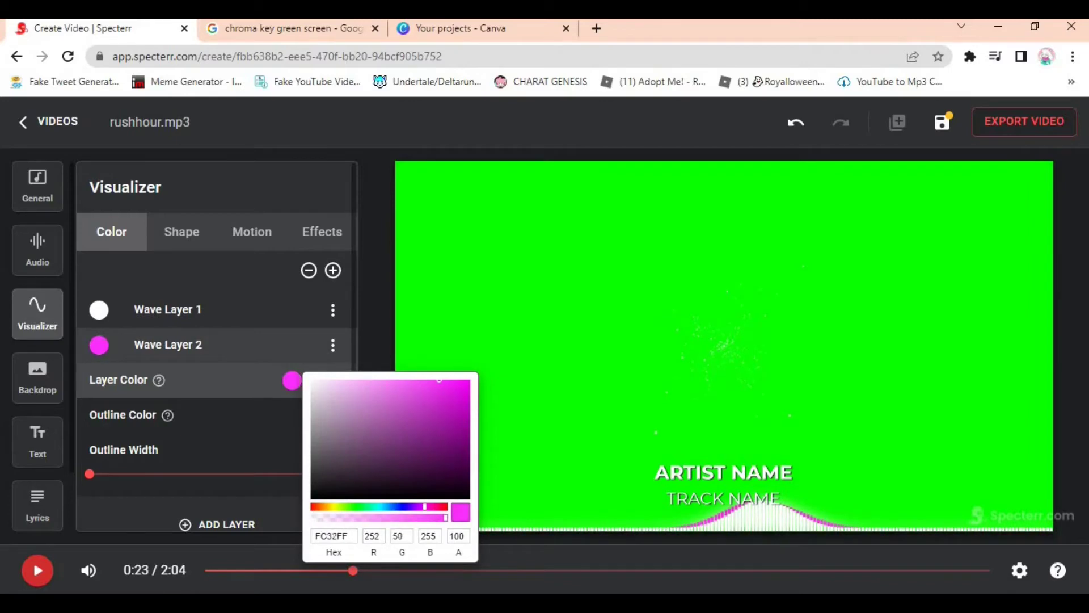
pyautogui.press('Escape')
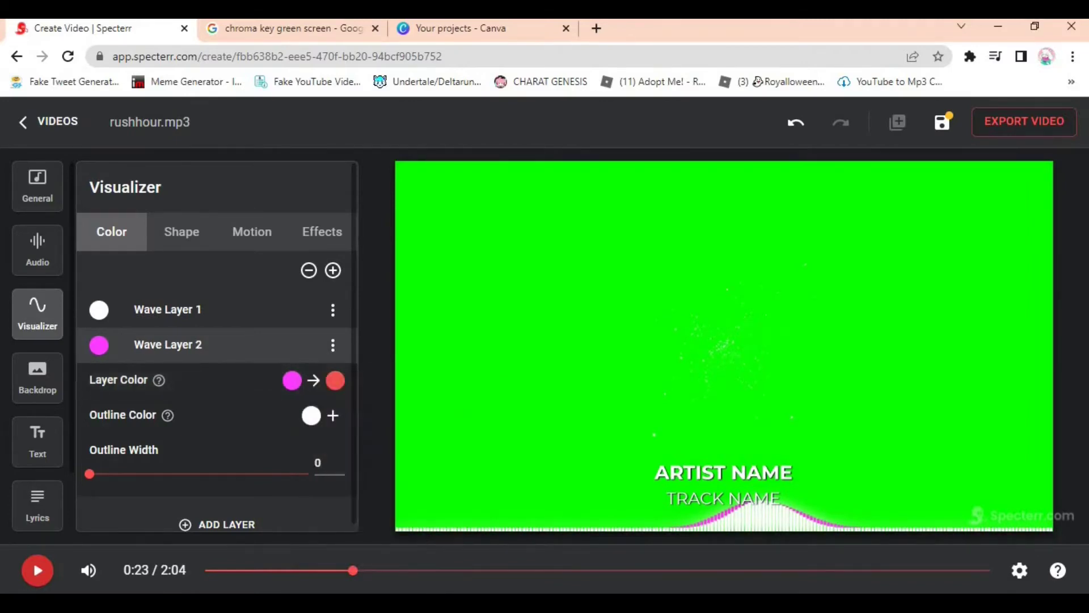
pyautogui.press('space')
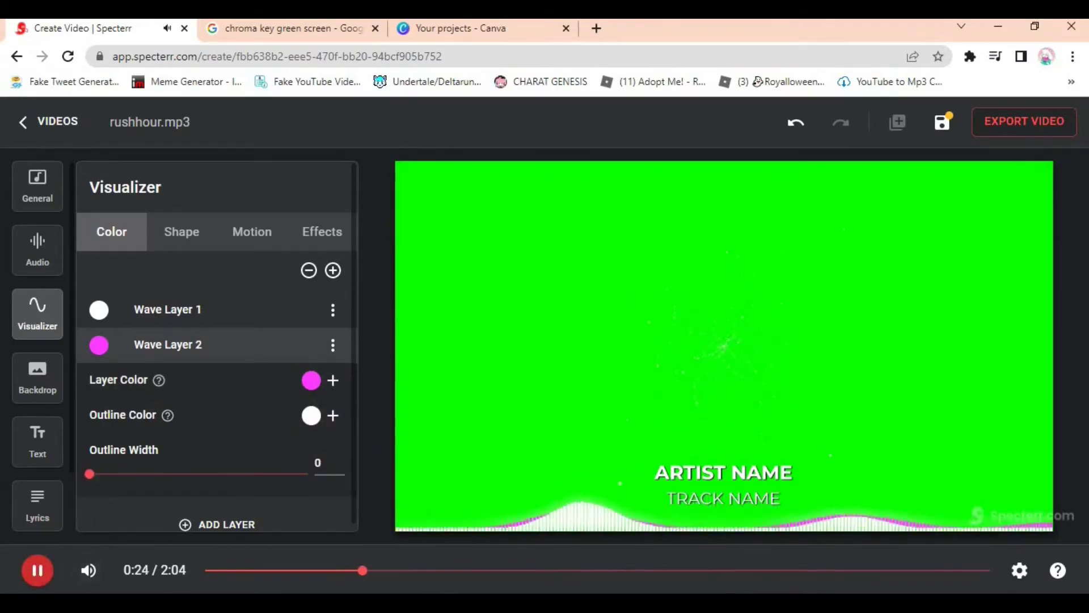
pyautogui.press('space')
# Compare the Web, Combo and Scale layer modes during playback and keep the visualizer layers on Scale.
pyautogui.click(168, 309)
pyautogui.click(181, 231)
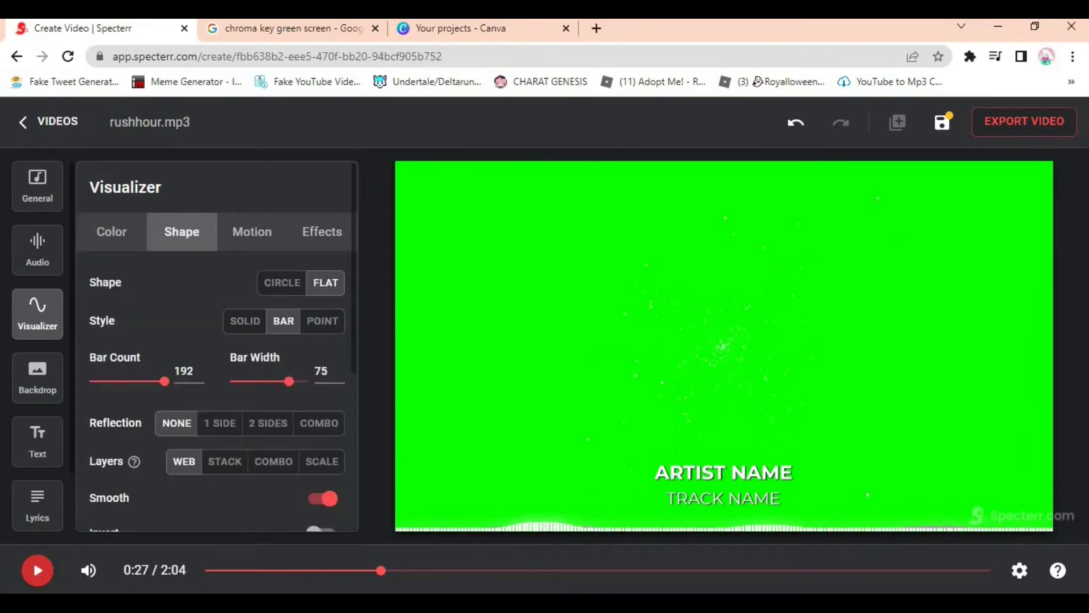
pyautogui.scroll(-5, 216, 346)
pyautogui.scroll(4, 216, 346)
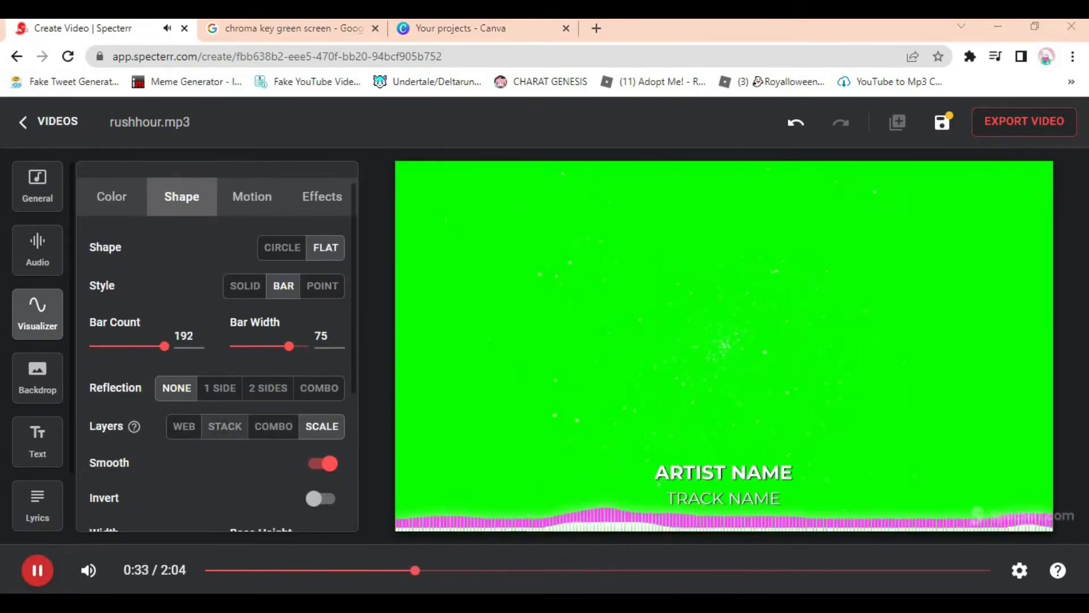
pyautogui.click(184, 426)
pyautogui.click(273, 426)
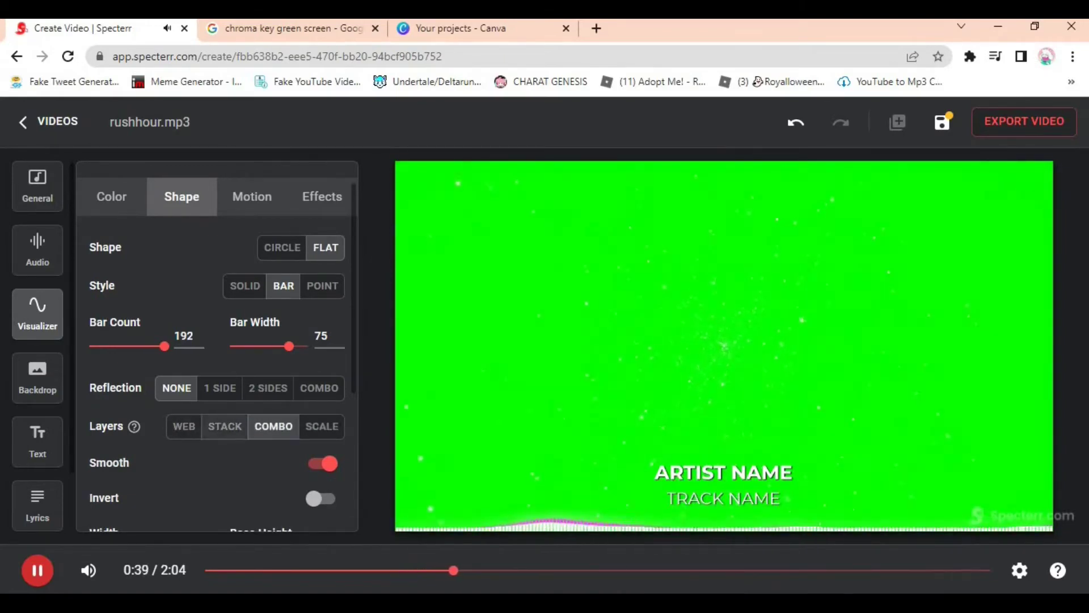
pyautogui.scroll(-3, 227, 426)
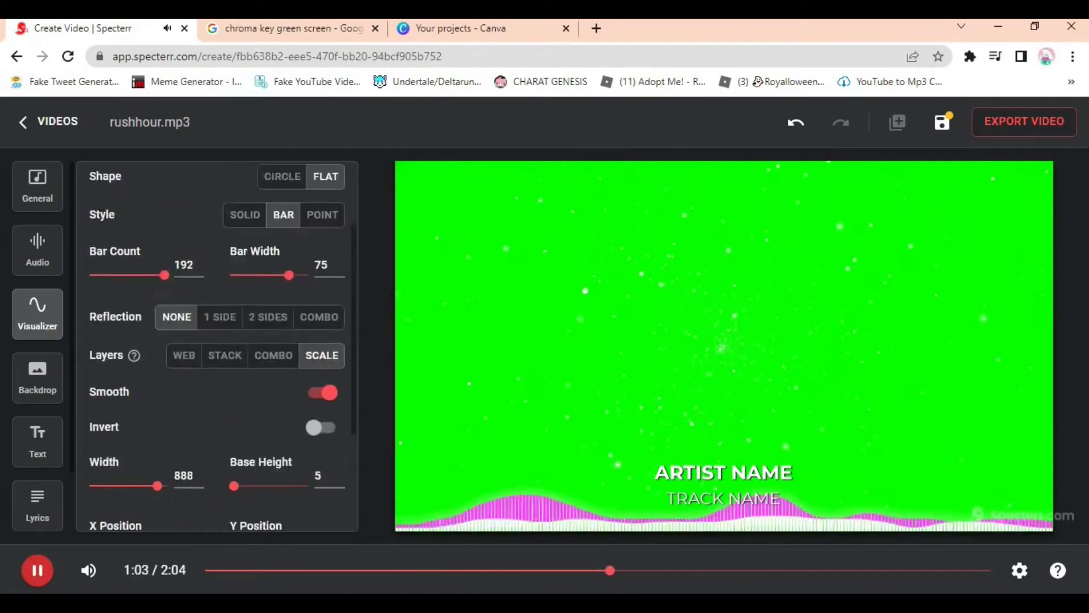
# Set the visualizer's shake to None and turn off its wave delay.
pyautogui.scroll(2, 217, 341)
pyautogui.click(252, 231)
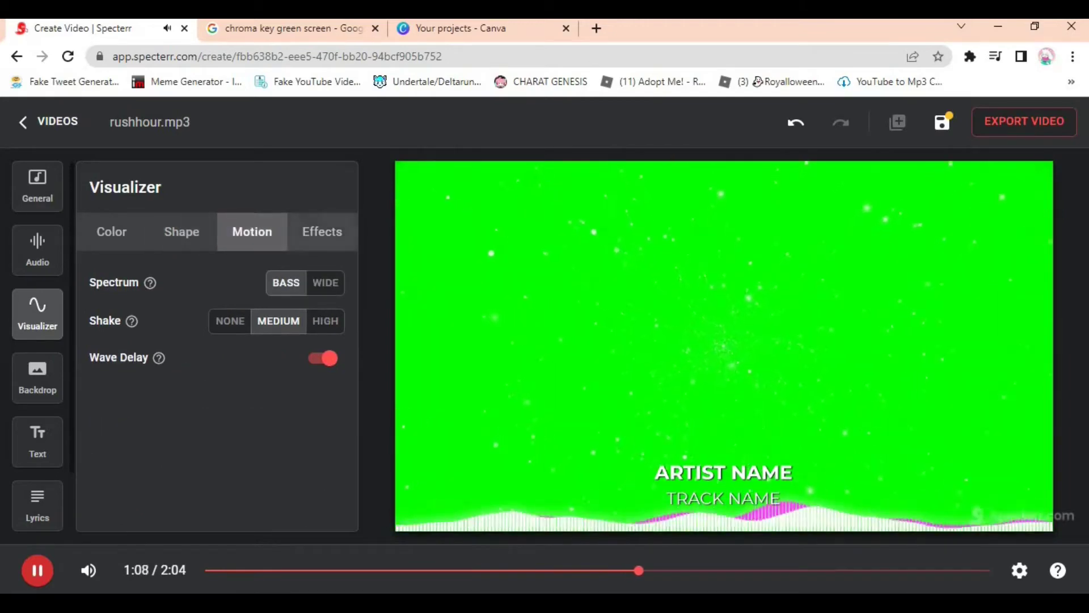
pyautogui.click(229, 321)
pyautogui.click(322, 358)
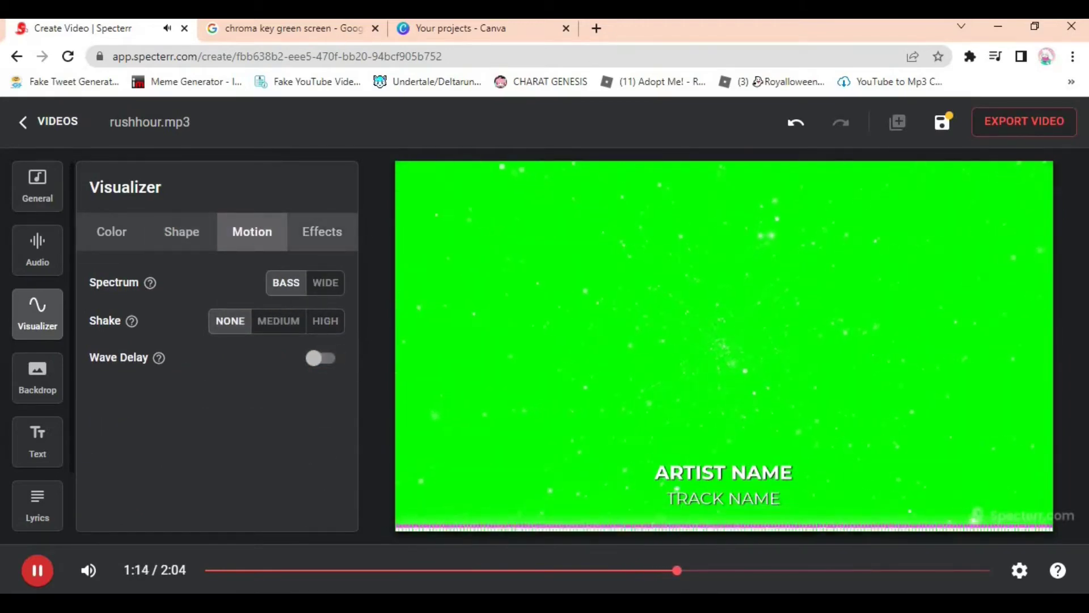
# Keep the visualizer's glow on with type Outer, blur 27 and scale 21.
pyautogui.click(321, 232)
pyautogui.click(322, 281)
pyautogui.click(323, 281)
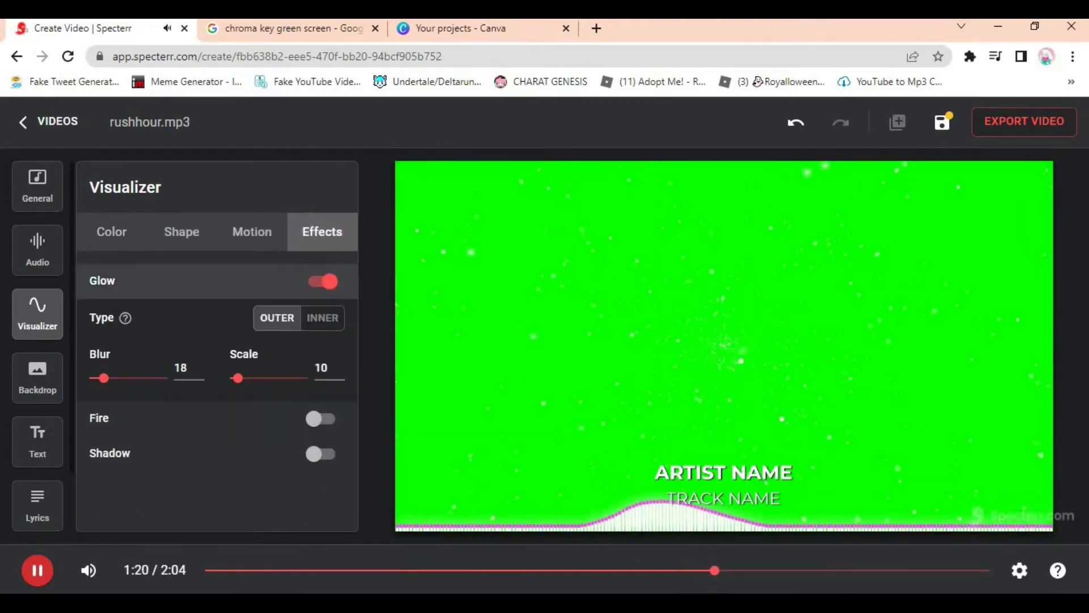
pyautogui.click(322, 317)
pyautogui.moveTo(103, 378); pyautogui.dragTo(110, 378)
pyautogui.click(277, 318)
pyautogui.moveTo(237, 378); pyautogui.dragTo(245, 378)
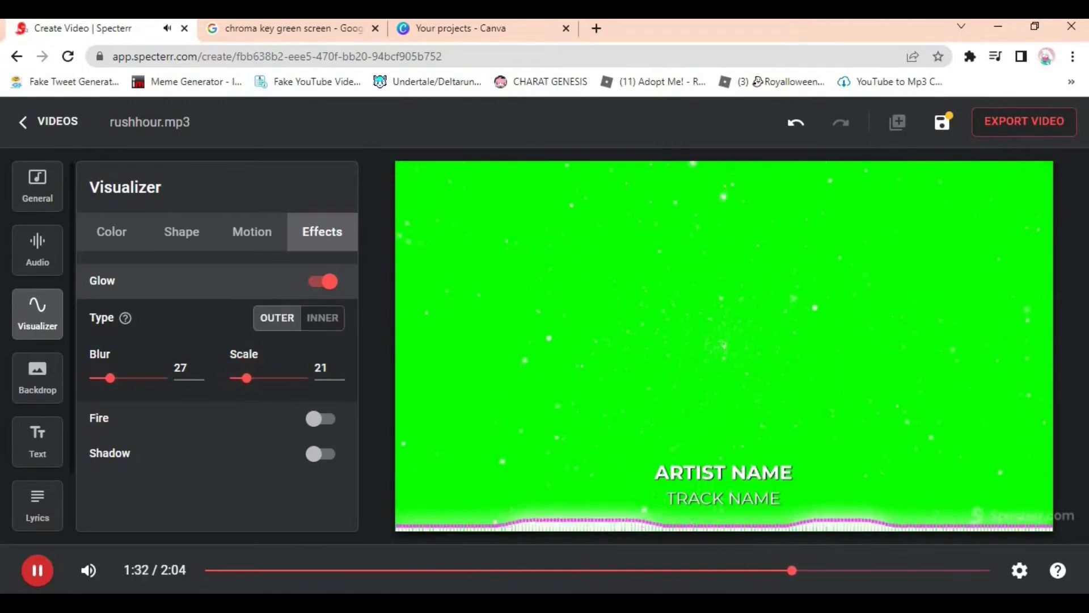
# Remove the artist and track name texts and add a new text reading "Perfume - The Date Week".
pyautogui.click(38, 441)
pyautogui.click(202, 229)
pyautogui.click(347, 228)
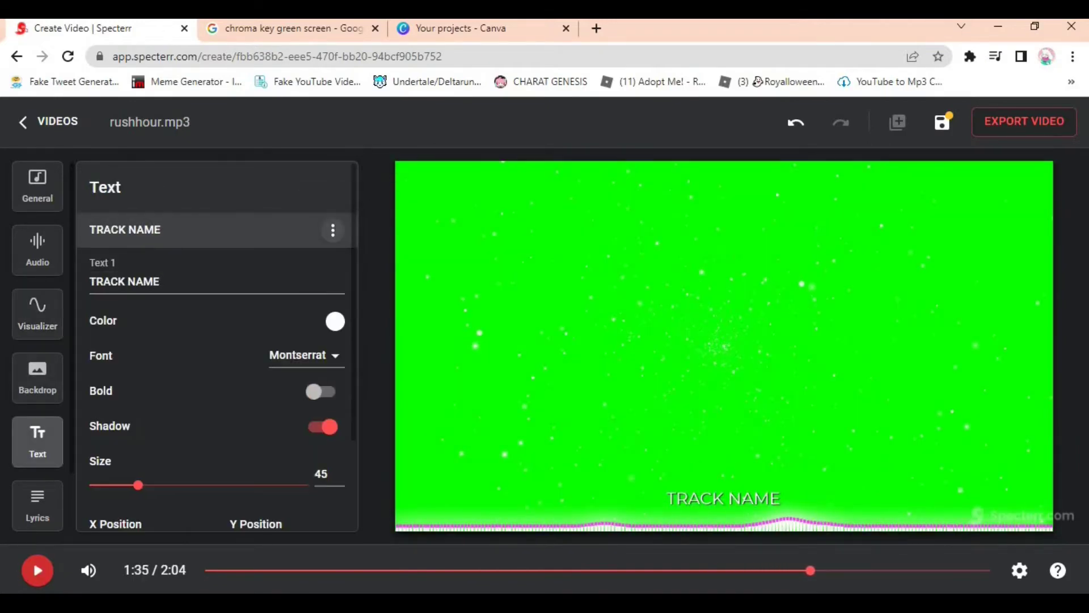
pyautogui.click(348, 229)
pyautogui.click(200, 241)
pyautogui.write('Perfume - The Date Week')
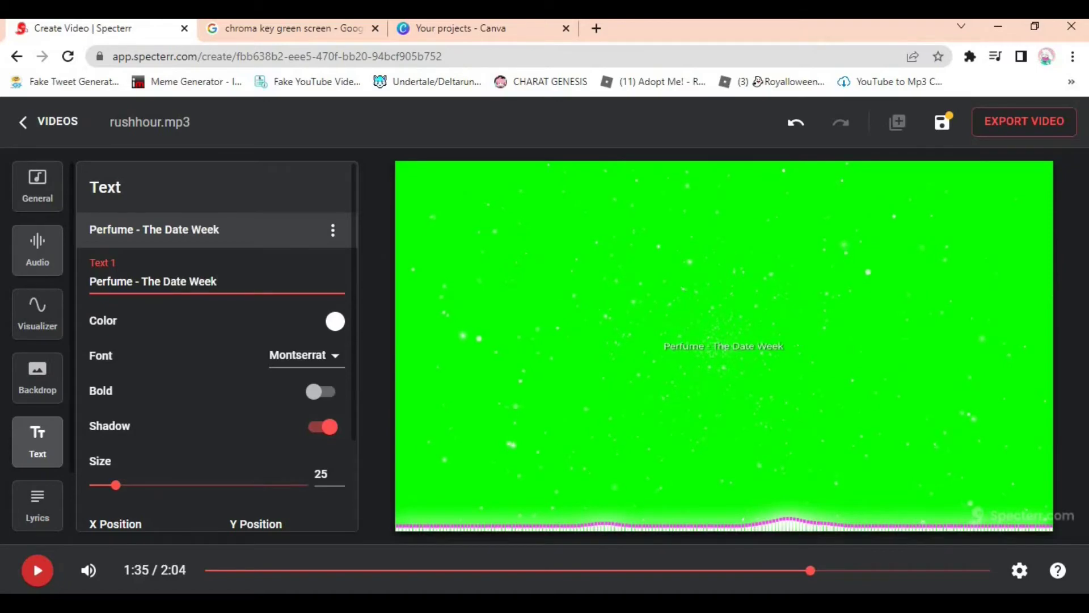
# Style the Perfume title text in the Indie Flower font at size 69 with a pink colour.
pyautogui.scroll(-2, 215, 369)
pyautogui.moveTo(116, 365); pyautogui.dragTo(125, 365)
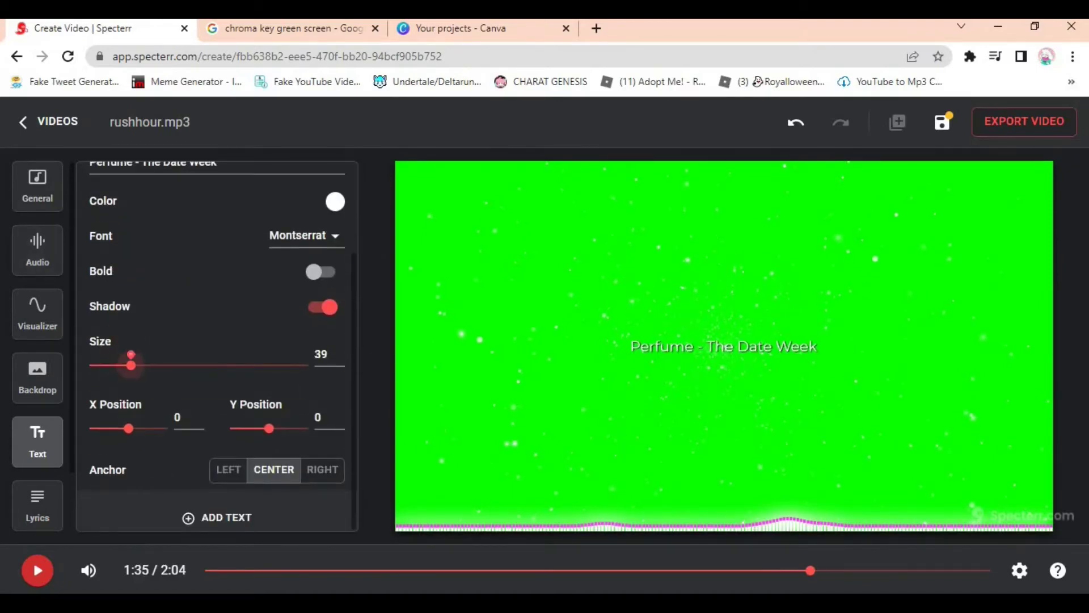
pyautogui.click(304, 235)
pyautogui.scroll(-1, 318, 207)
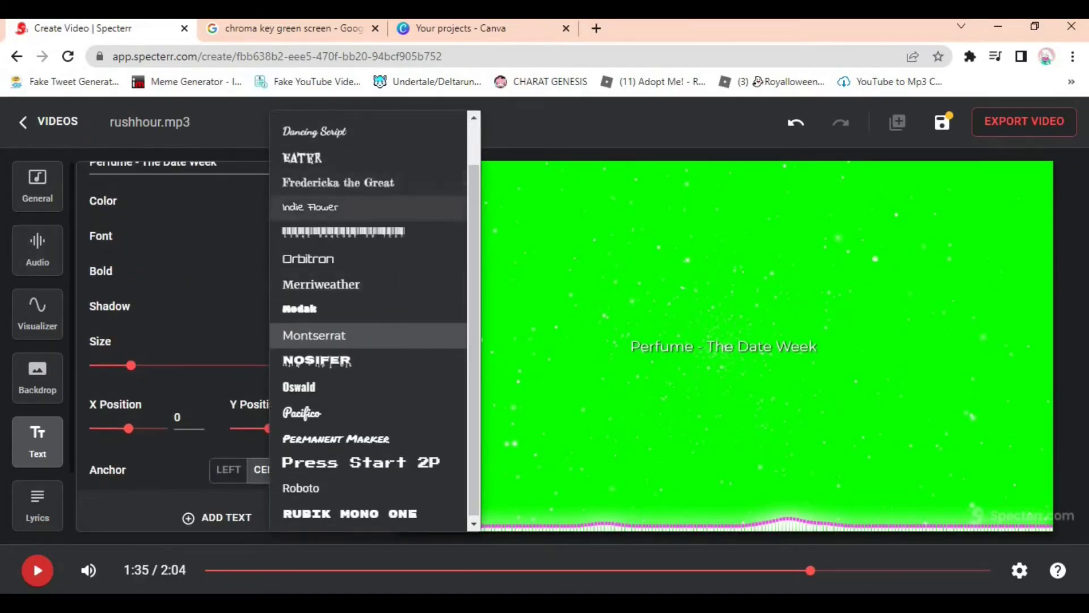
pyautogui.click(318, 208)
pyautogui.moveTo(131, 365); pyautogui.dragTo(164, 365)
pyautogui.click(335, 201)
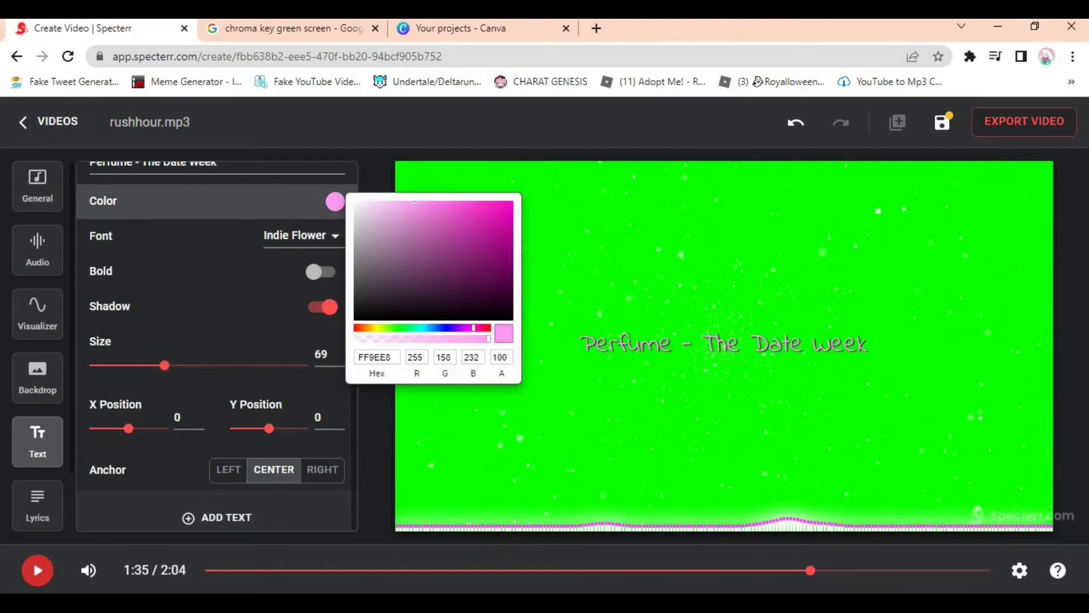
# Place the Perfume title text at X position 199 and Y position 163.
pyautogui.moveTo(128, 429); pyautogui.dragTo(146, 428)
pyautogui.moveTo(269, 428); pyautogui.dragTo(294, 428)
pyautogui.scroll(1, 217, 340)
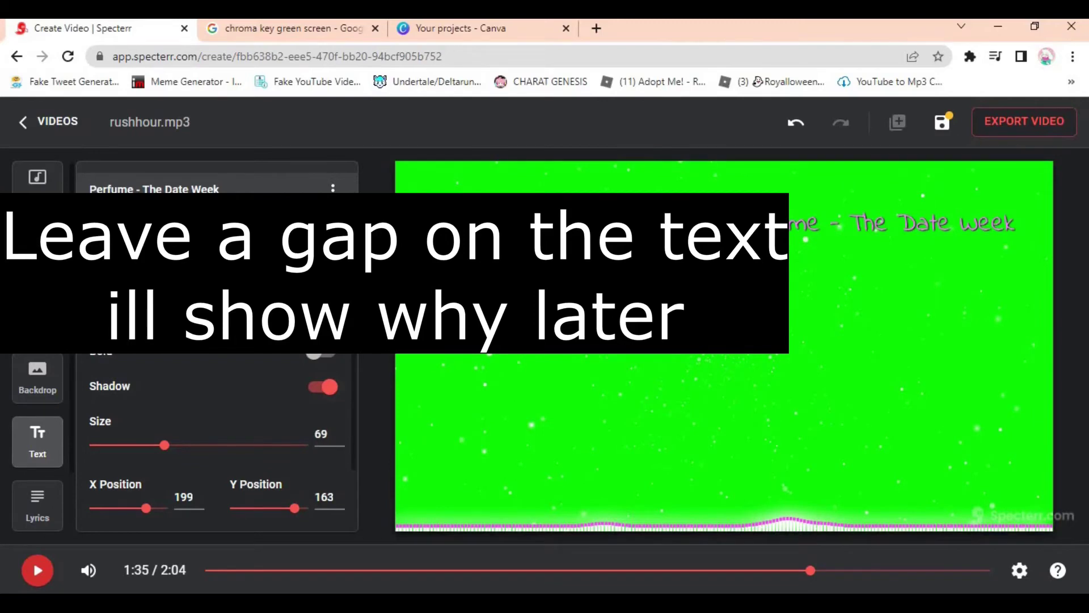
# Add a second text containing the creator's channel handle.
pyautogui.scroll(-2, 216, 346)
pyautogui.click(226, 516)
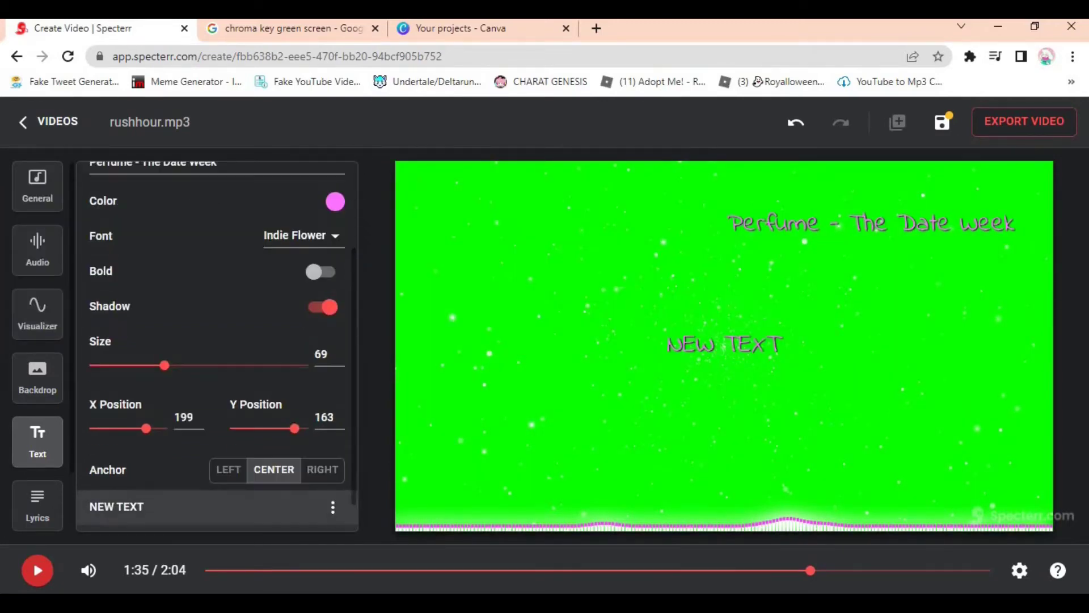
pyautogui.scroll(-3, 217, 347)
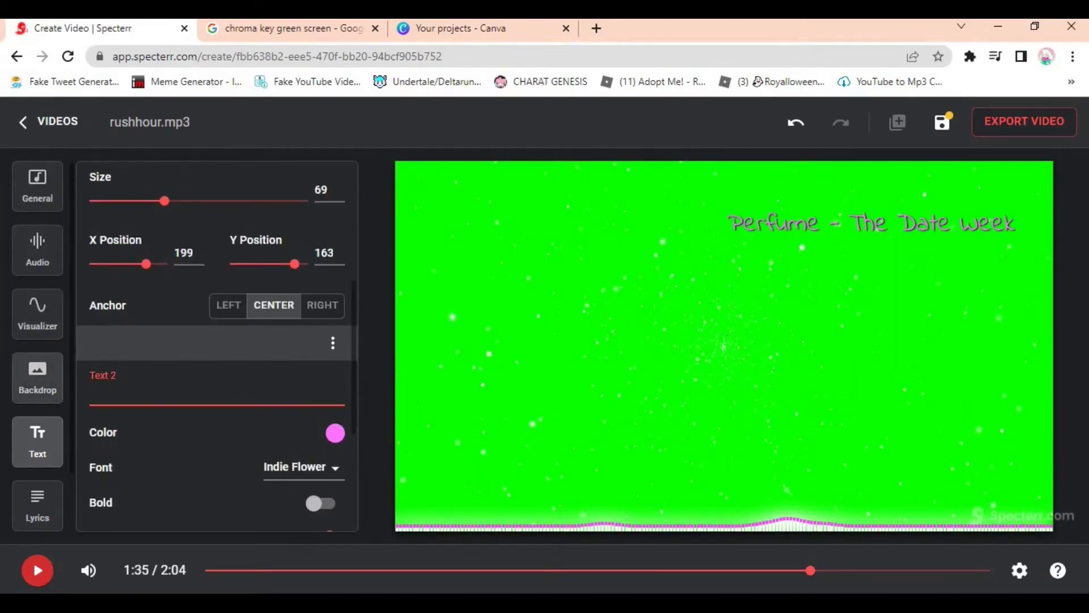
pyautogui.press('BackSpace')
pyautogui.write('Cand')
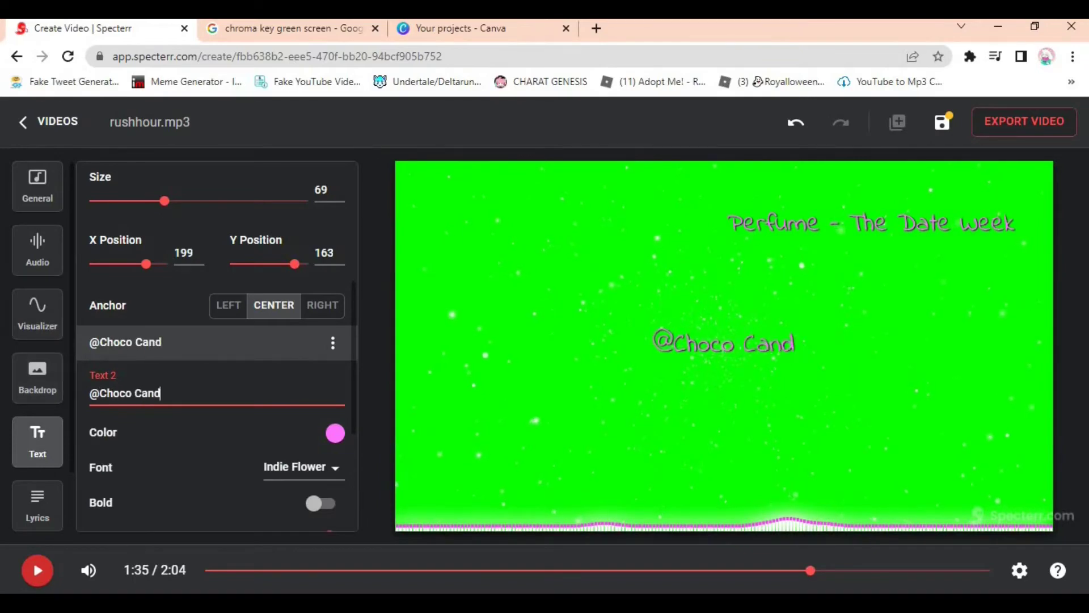
pyautogui.write('yPluyz')
# Make the channel handle text white and smaller, place it just below the Perfume title, and open the lyrics settings.
pyautogui.click(334, 433)
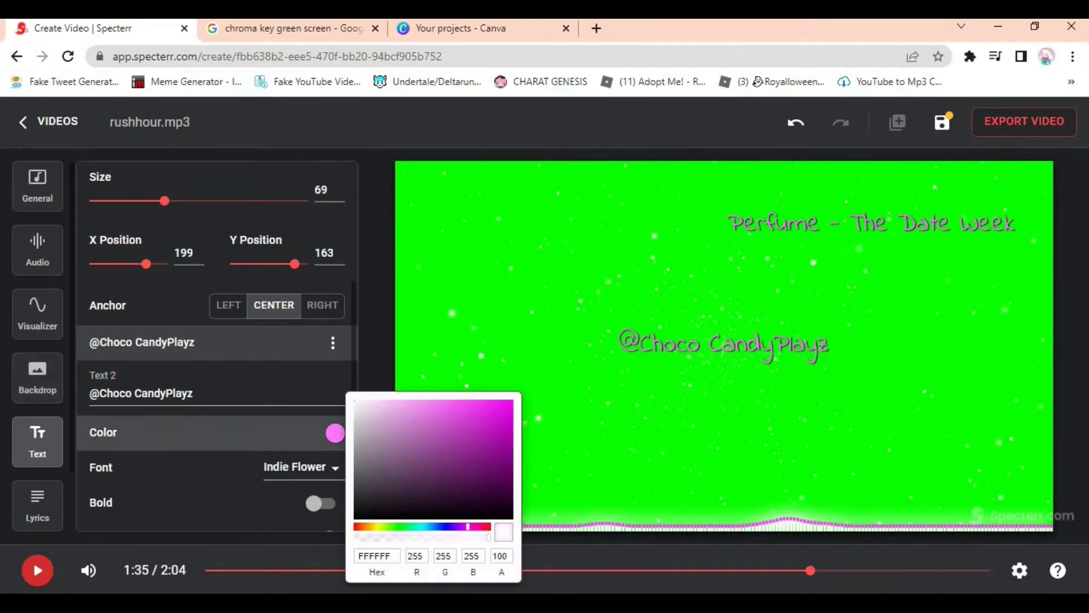
pyautogui.scroll(-4, 215, 340)
pyautogui.moveTo(164, 365); pyautogui.dragTo(151, 365)
pyautogui.moveTo(128, 428); pyautogui.dragTo(150, 428)
pyautogui.moveTo(269, 428); pyautogui.dragTo(288, 428)
pyautogui.click(37, 505)
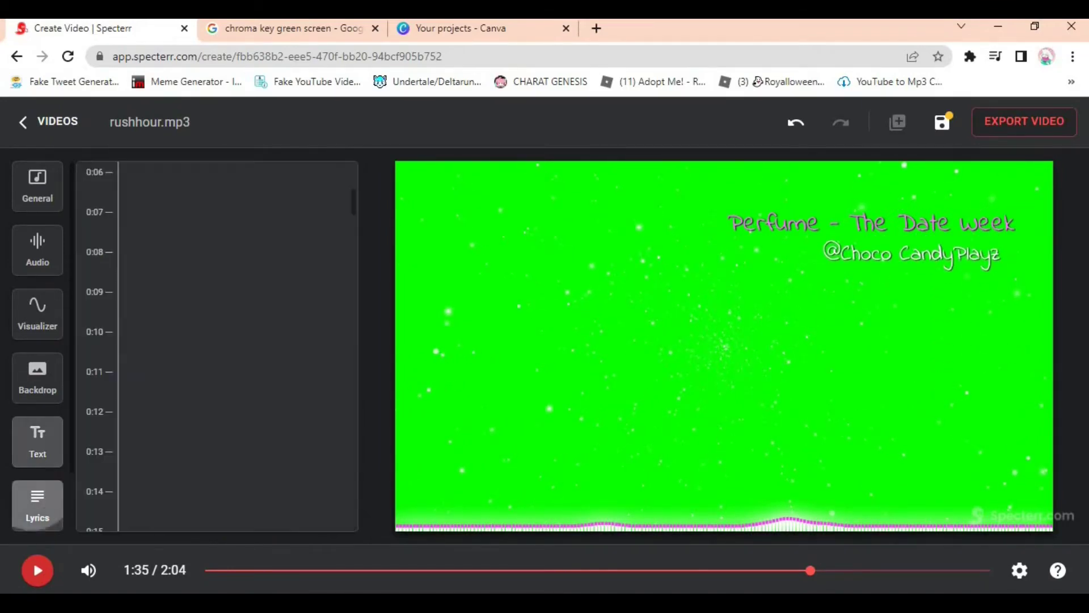
# Set the particles to drift up and recolour them light pink in the visualizer's elements settings.
pyautogui.click(38, 377)
pyautogui.click(38, 314)
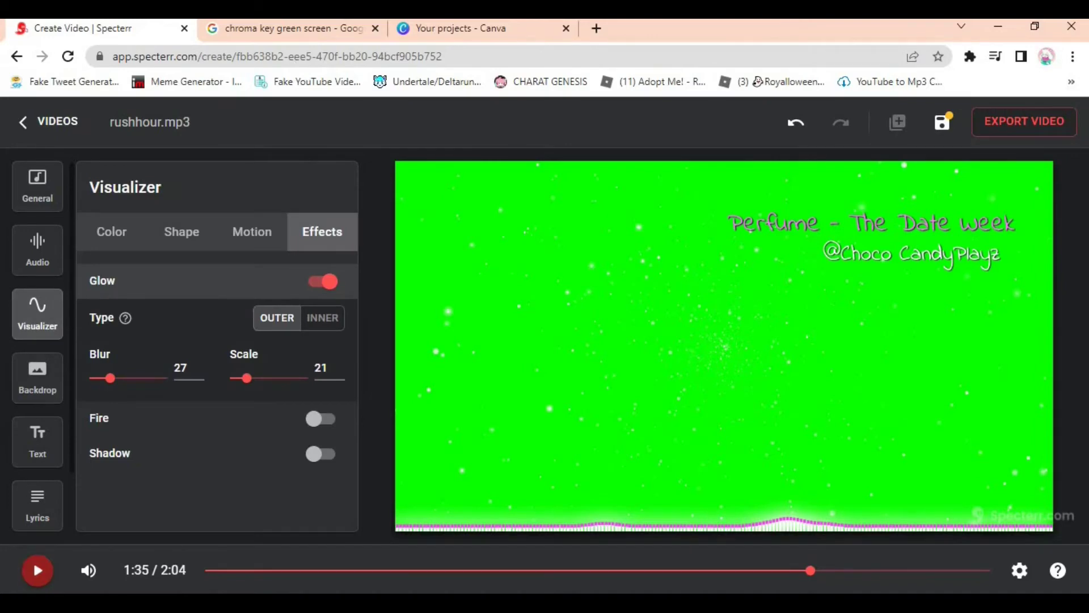
pyautogui.click(37, 500)
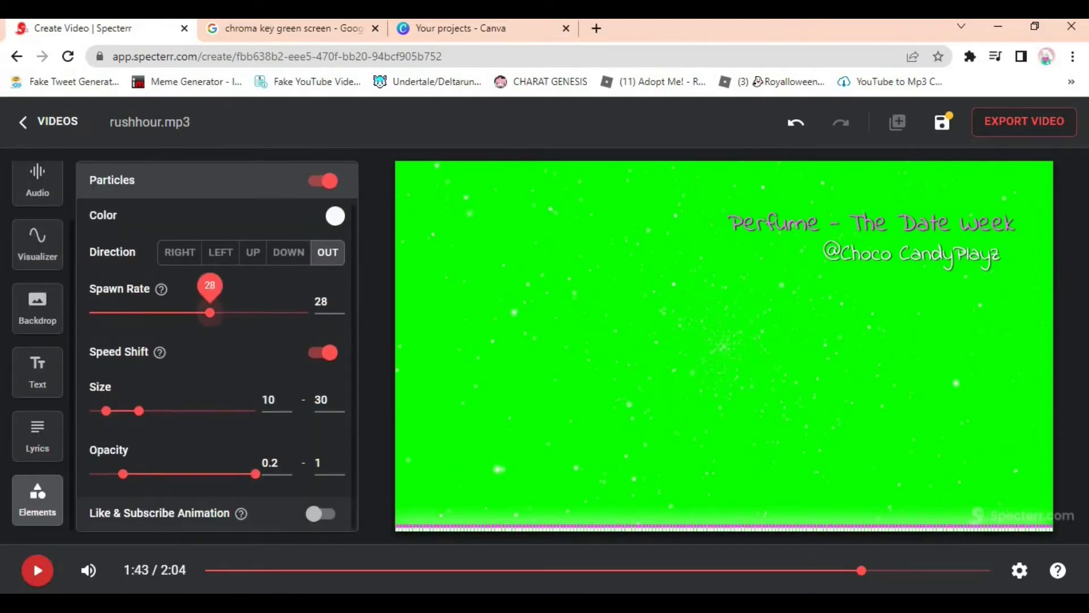
pyautogui.click(334, 216)
pyautogui.click(482, 333)
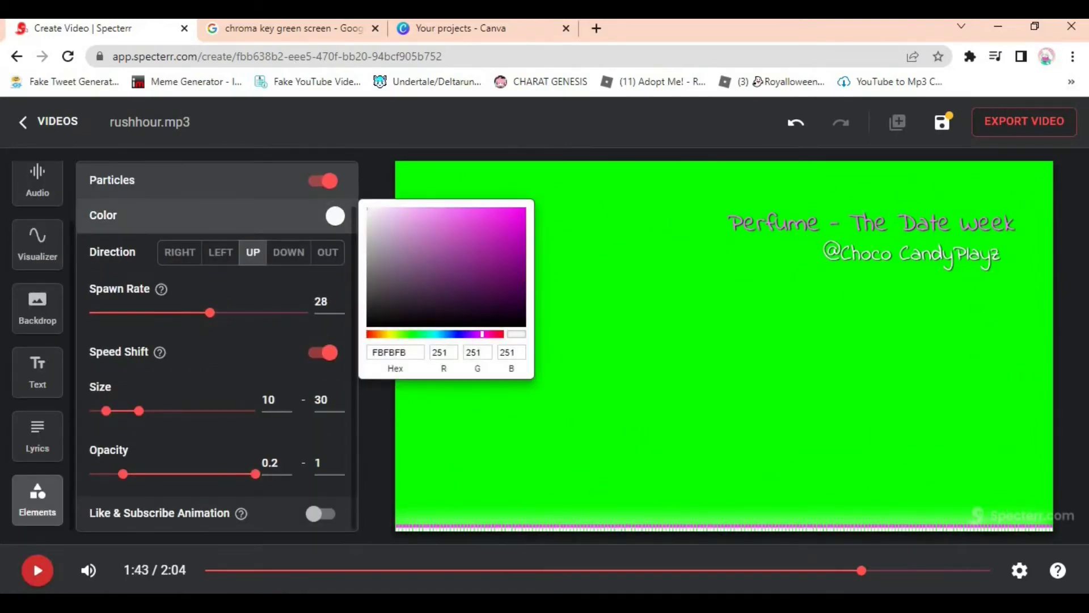
pyautogui.press('Escape')
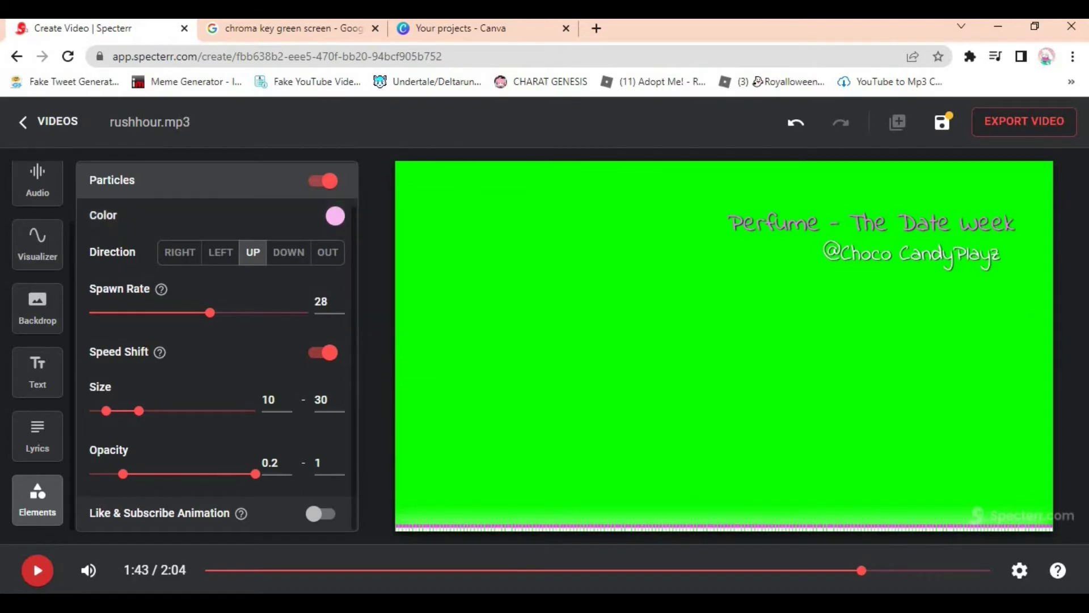
# Preview the visualizer and download the finished export of the video.
pyautogui.scroll(1, 215, 346)
pyautogui.scroll(-1, 216, 346)
pyautogui.press('space')
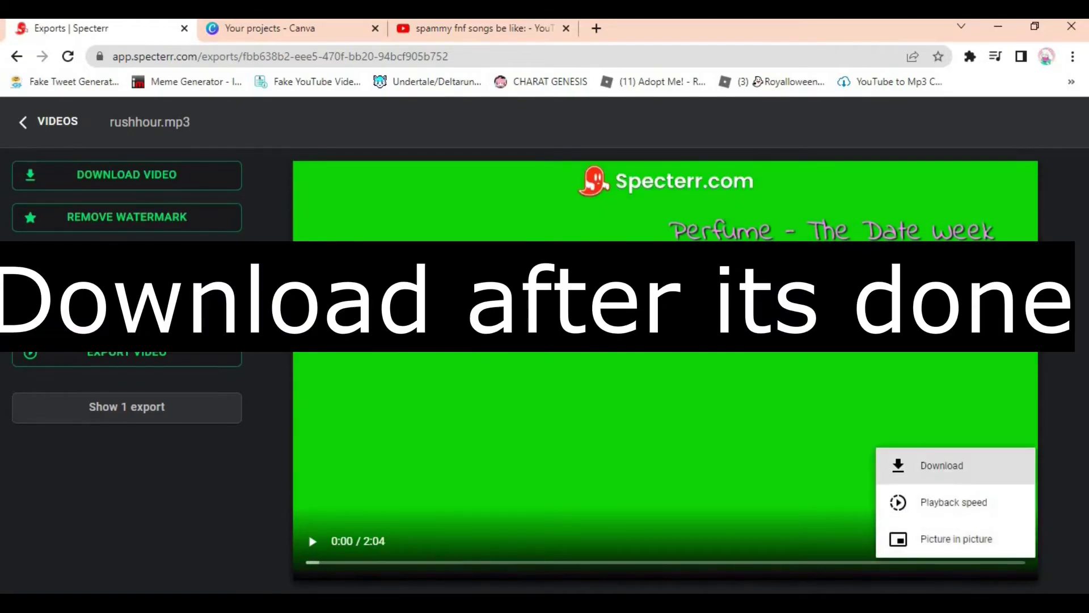
pyautogui.click(953, 464)
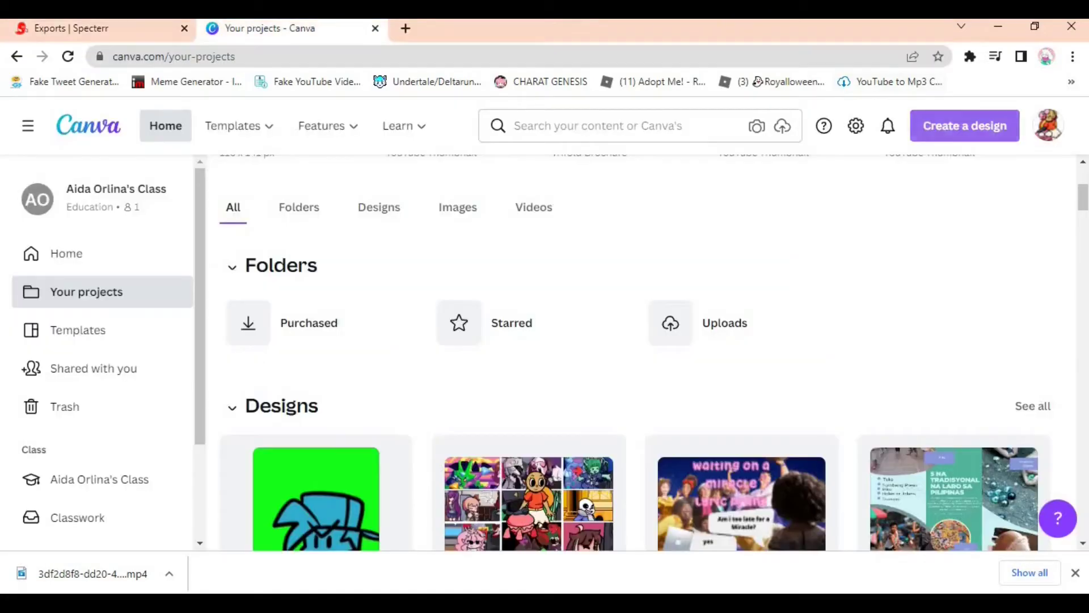
pyautogui.click(965, 123)
pyautogui.scroll(-2, 869, 312)
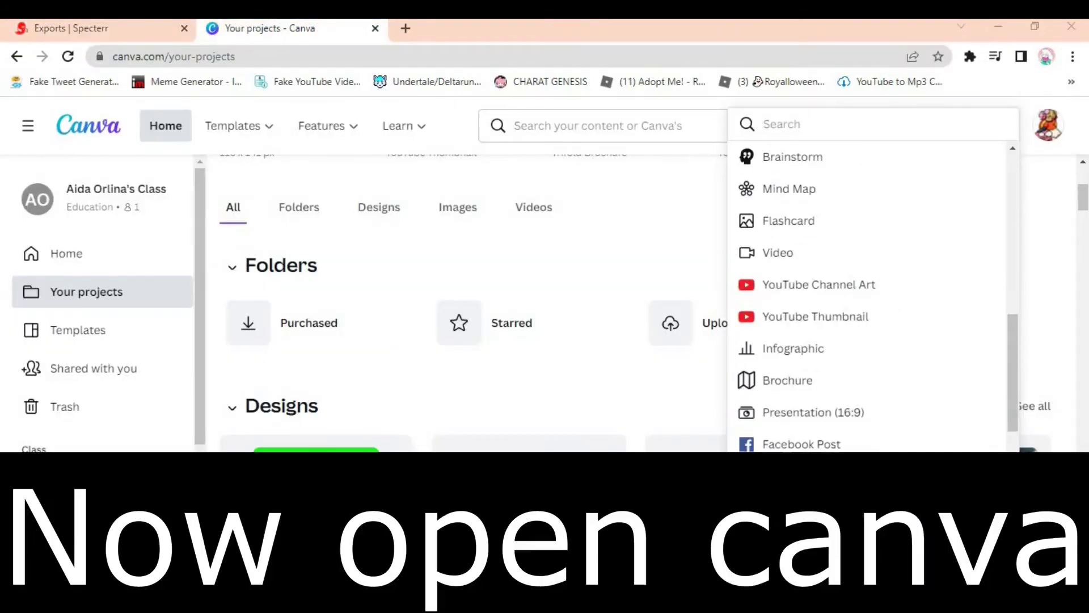
pyautogui.click(968, 504)
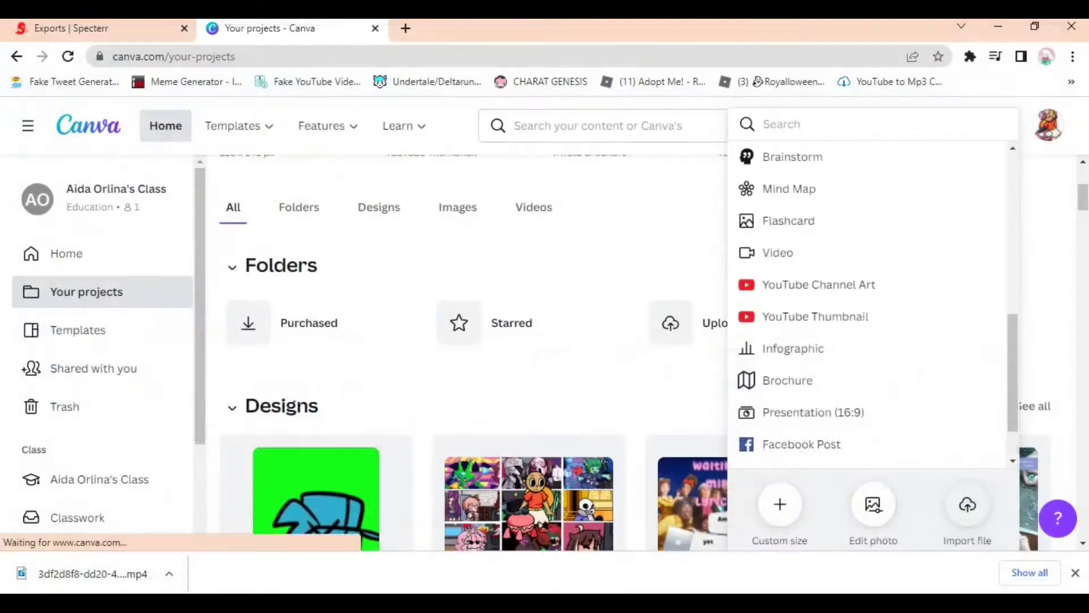
pyautogui.press('Escape')
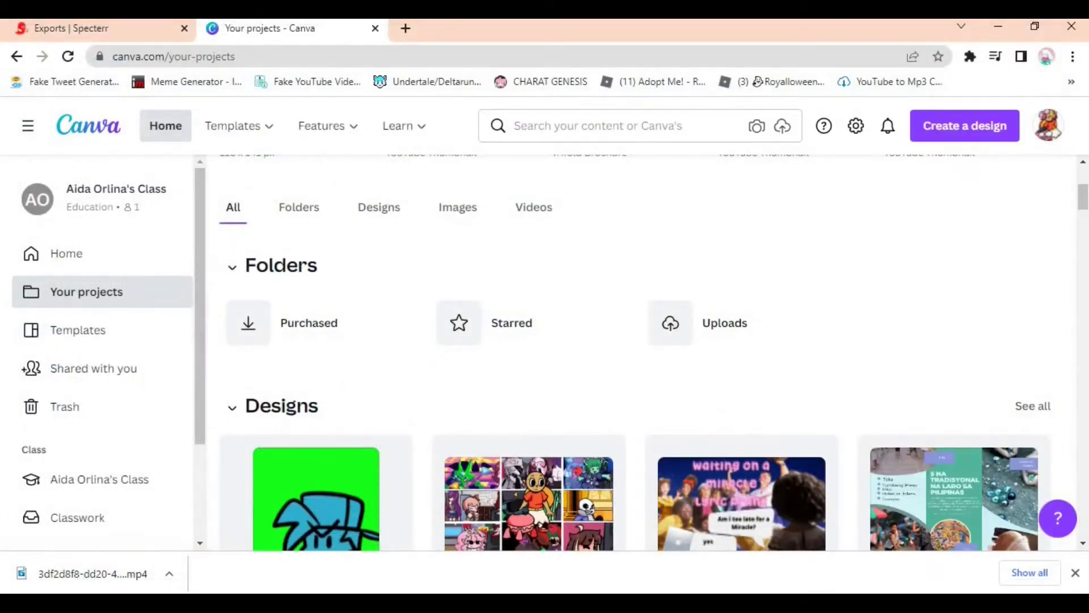
pyautogui.scroll(2, 641, 341)
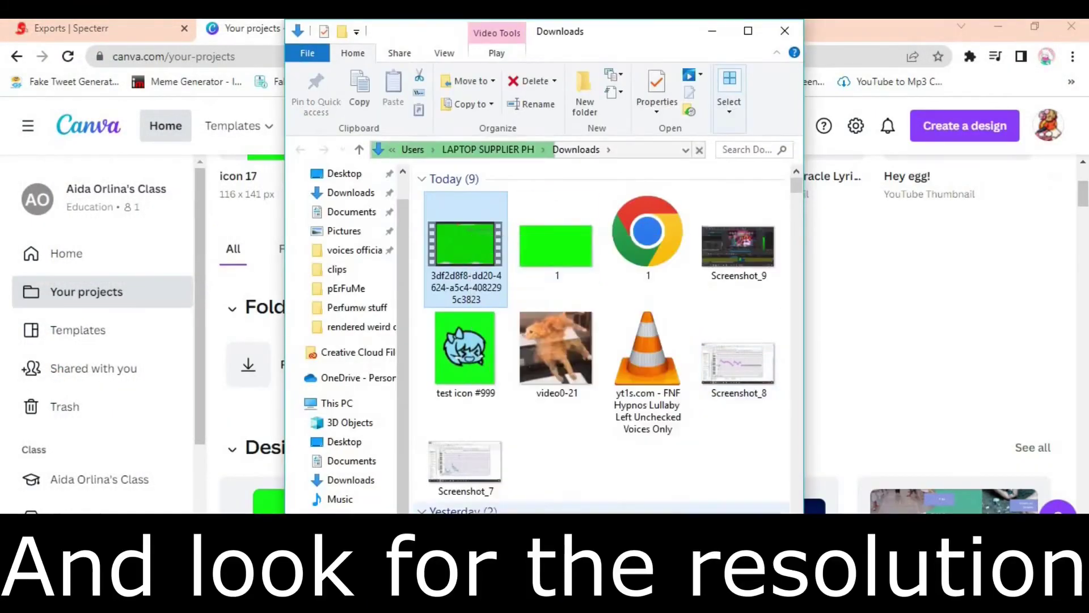
# Check the resolution of the downloaded visualizer mp4 in its file properties.
pyautogui.hotkey('alt', 'Return')
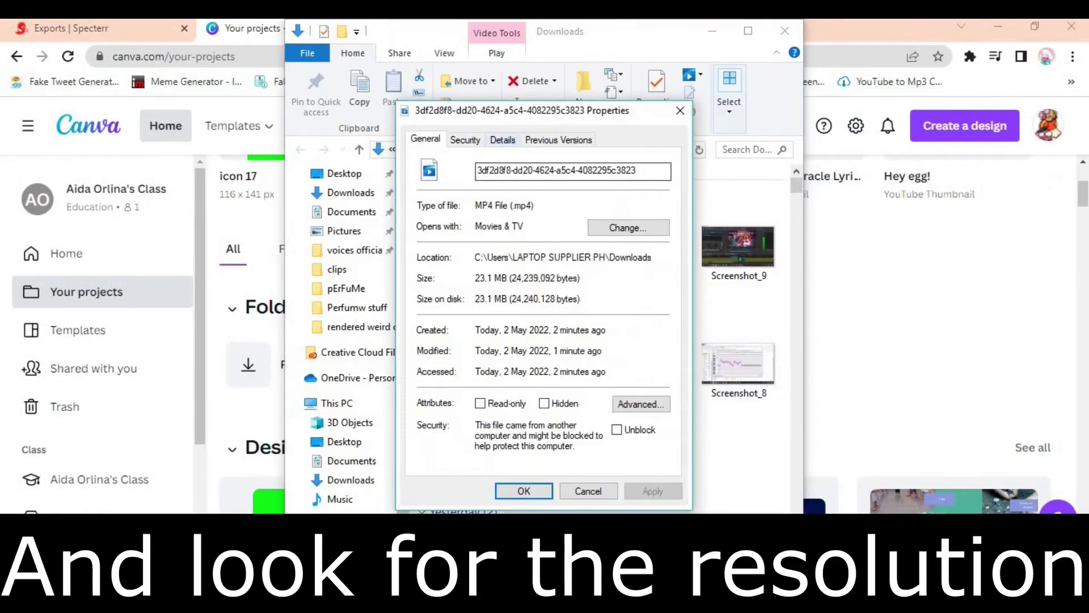
pyautogui.hotkey('ctrl', 'Tab')
pyautogui.hotkey('ctrl', 'Tab')
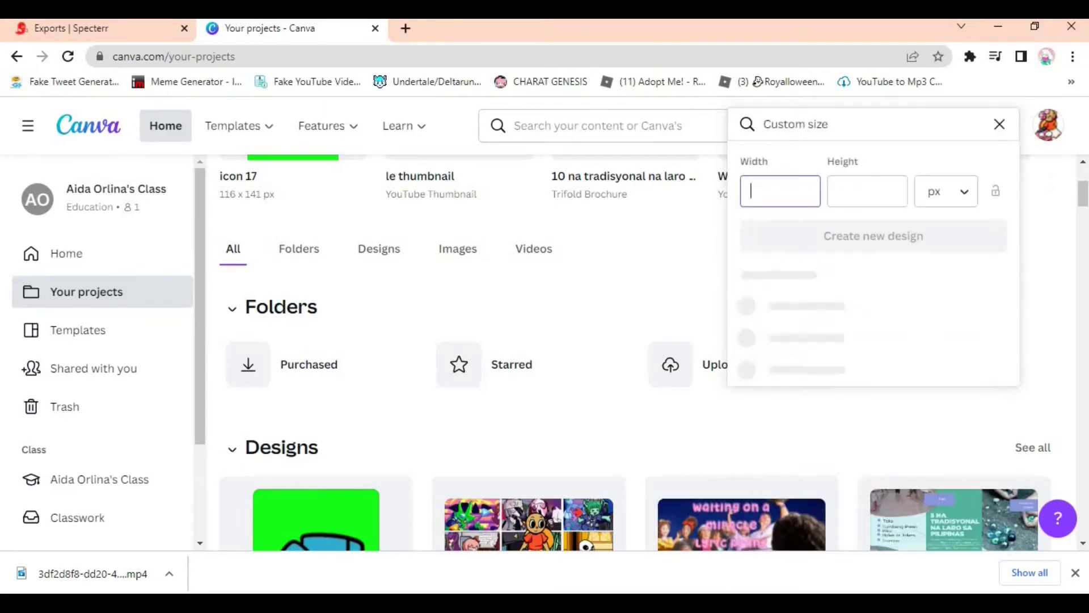
# Create a custom 1280 × 720 px Canva design and fill its page with the uploaded visualizer video.
pyautogui.write('12720')
pyautogui.press('Return')
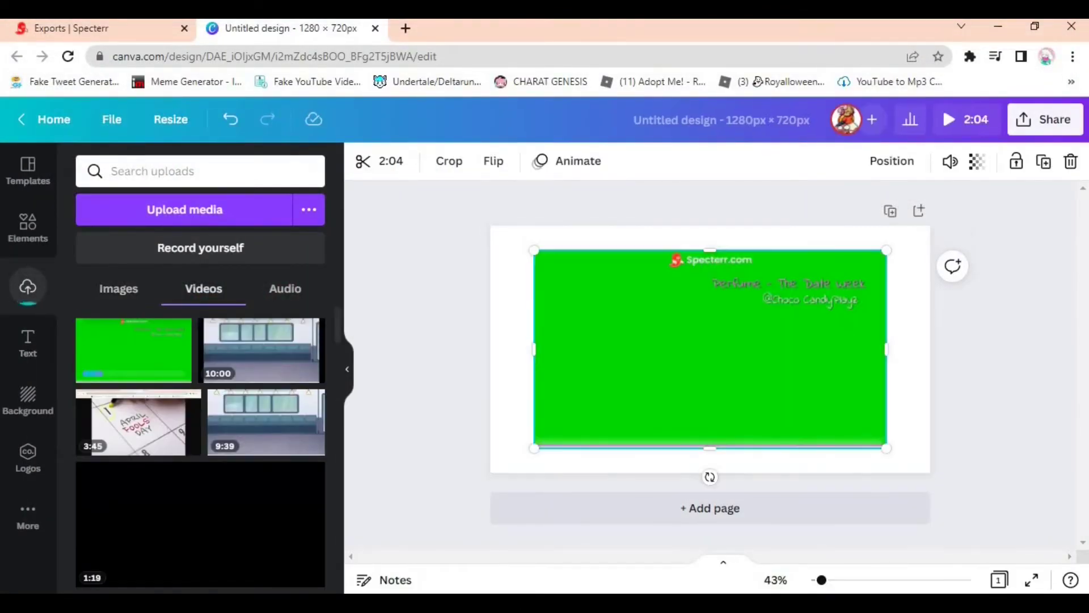
pyautogui.moveTo(887, 250); pyautogui.dragTo(930, 226)
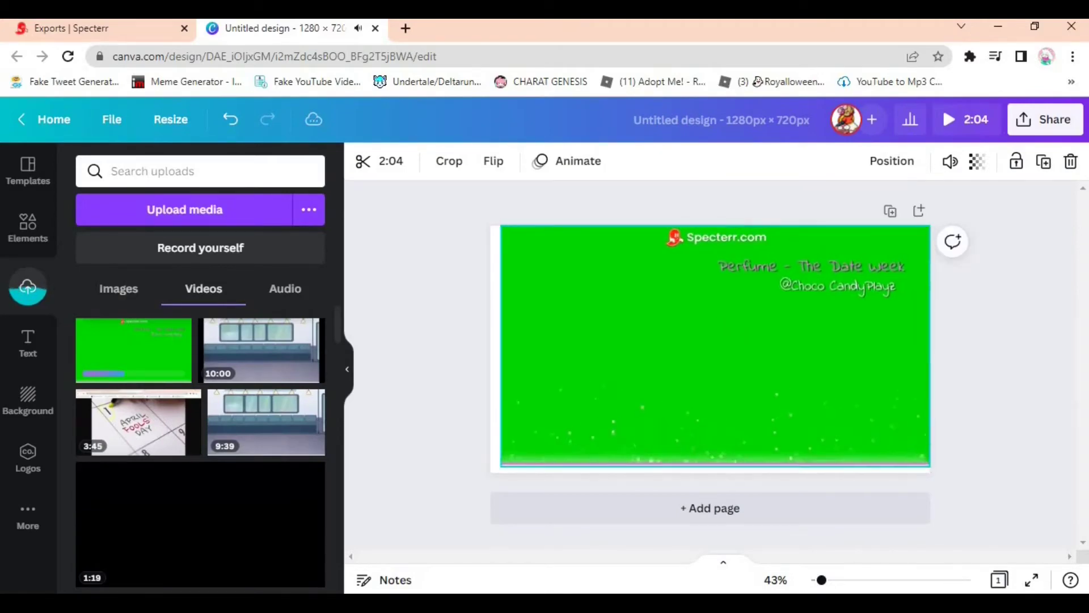
pyautogui.click(710, 349)
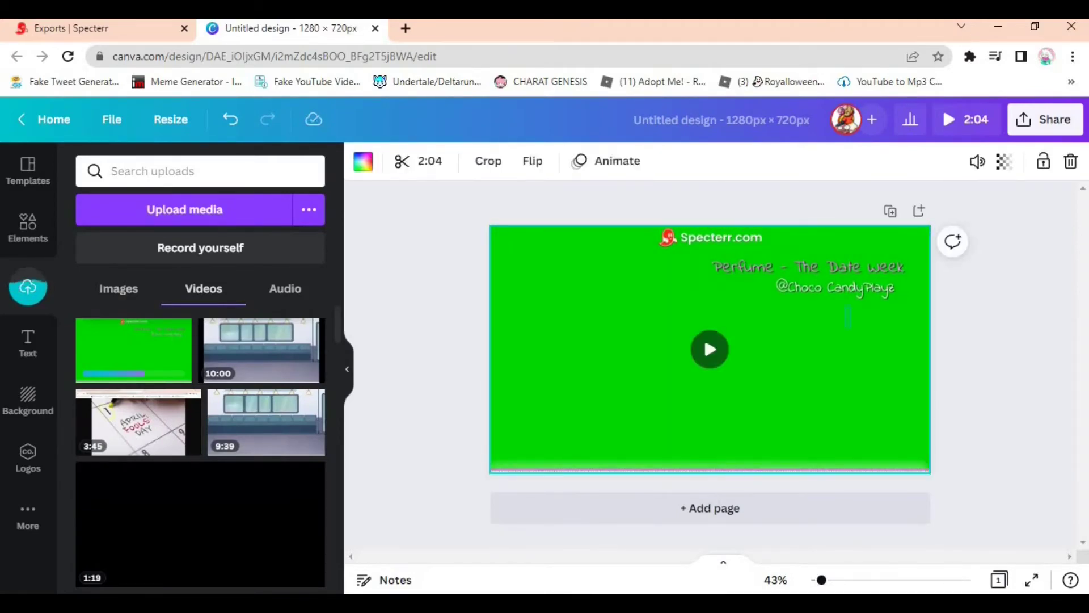
pyautogui.rightClick(574, 309)
pyautogui.click(652, 531)
pyautogui.moveTo(710, 406); pyautogui.dragTo(564, 499)
pyautogui.hotkey('ctrl', 'z')
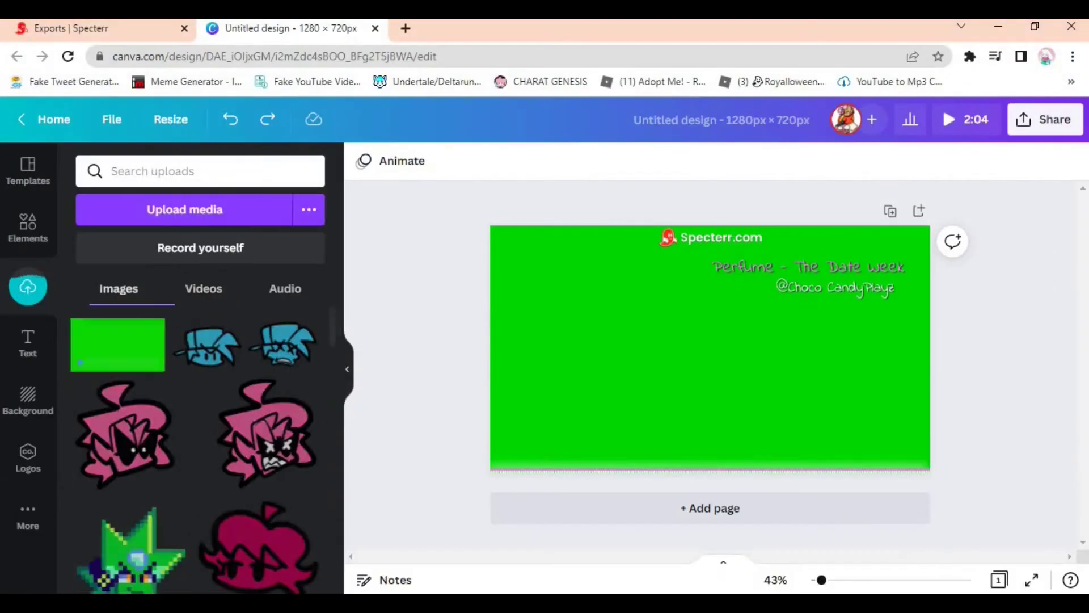
# Cover the Specterr.com watermark at the upper edge of the video with the uploaded plain green image.
pyautogui.click(118, 342)
pyautogui.moveTo(708, 346); pyautogui.dragTo(704, 215)
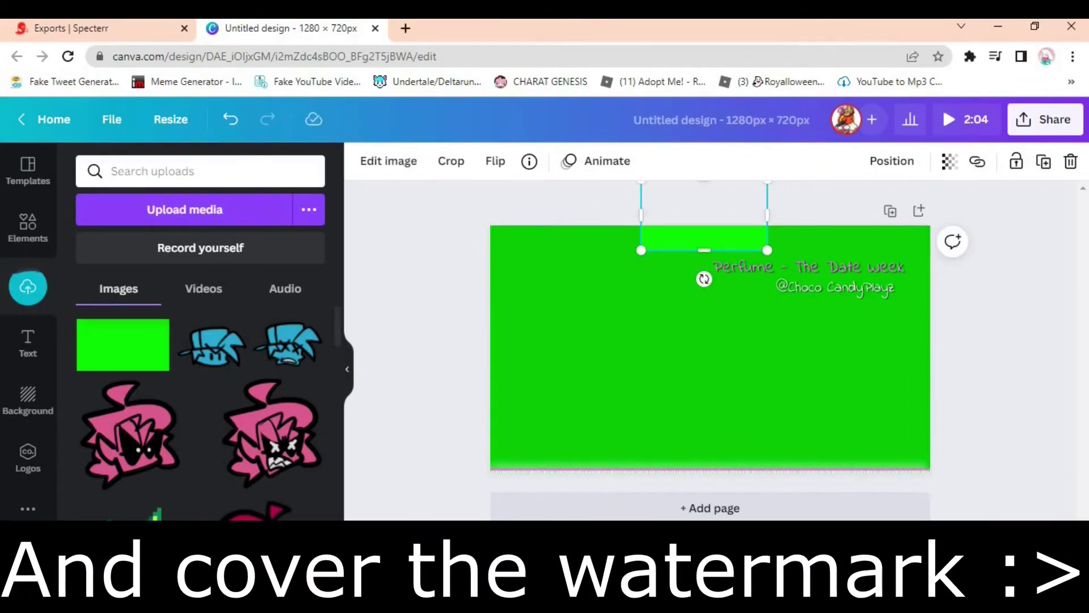
pyautogui.click(706, 341)
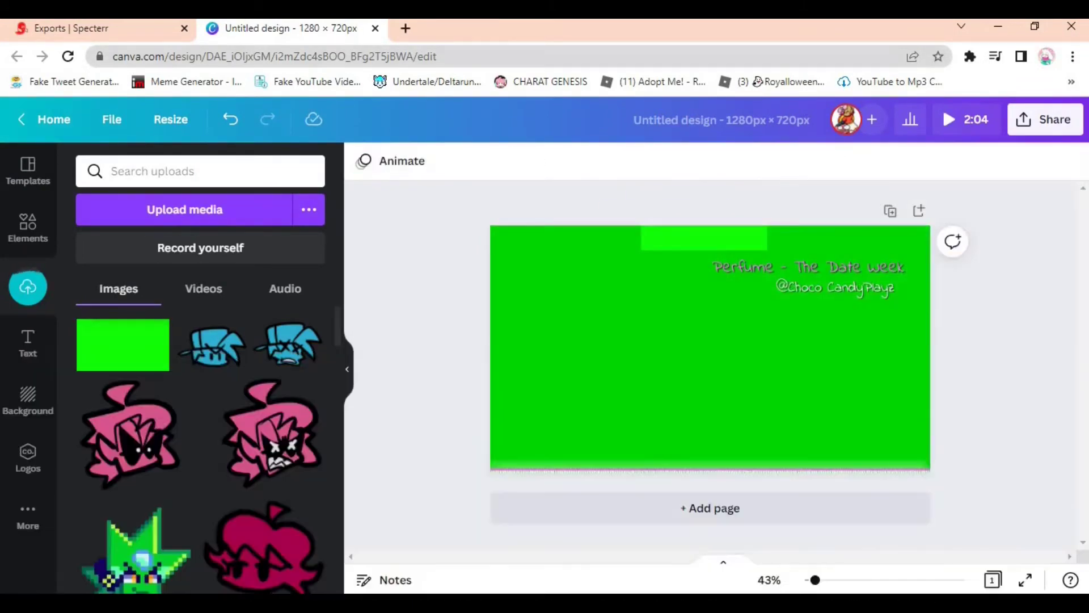
# Search the web for weird videos in a separate browser tab and open a YouTube result.
pyautogui.hotkey('ctrl', 't')
pyautogui.write('weird viddeos')
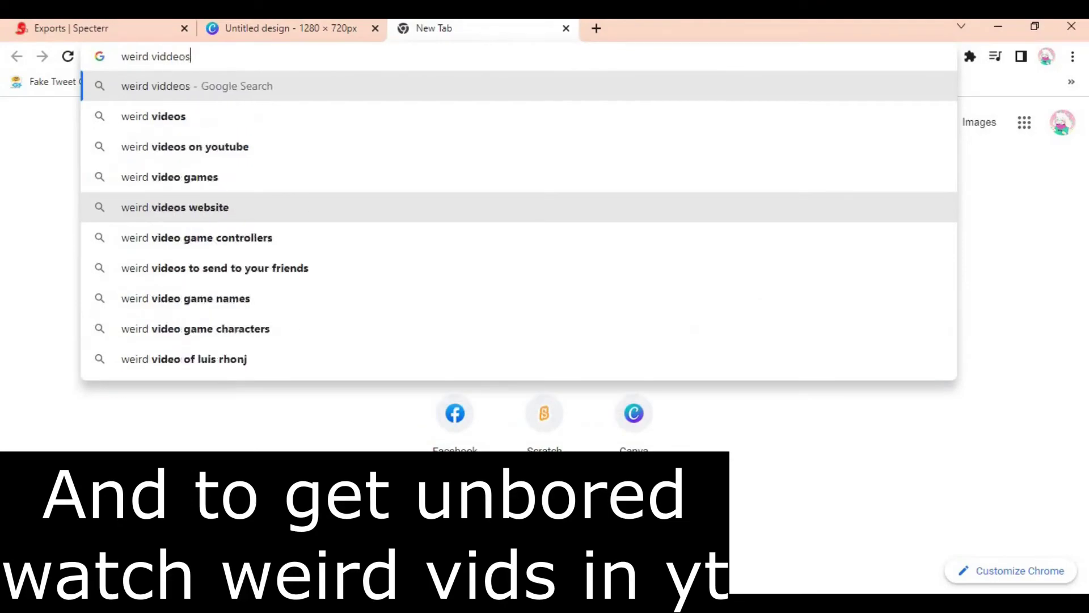
pyautogui.press('Return')
pyautogui.click(365, 328)
# Return to the Canva design and download it as a video.
pyautogui.click(284, 27)
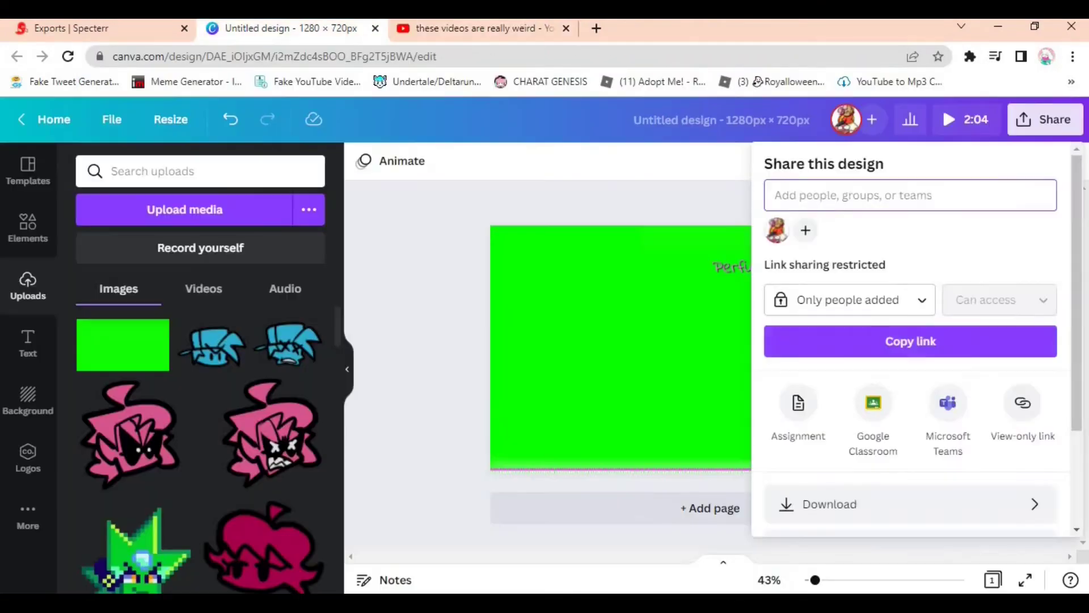
pyautogui.click(802, 503)
pyautogui.click(917, 321)
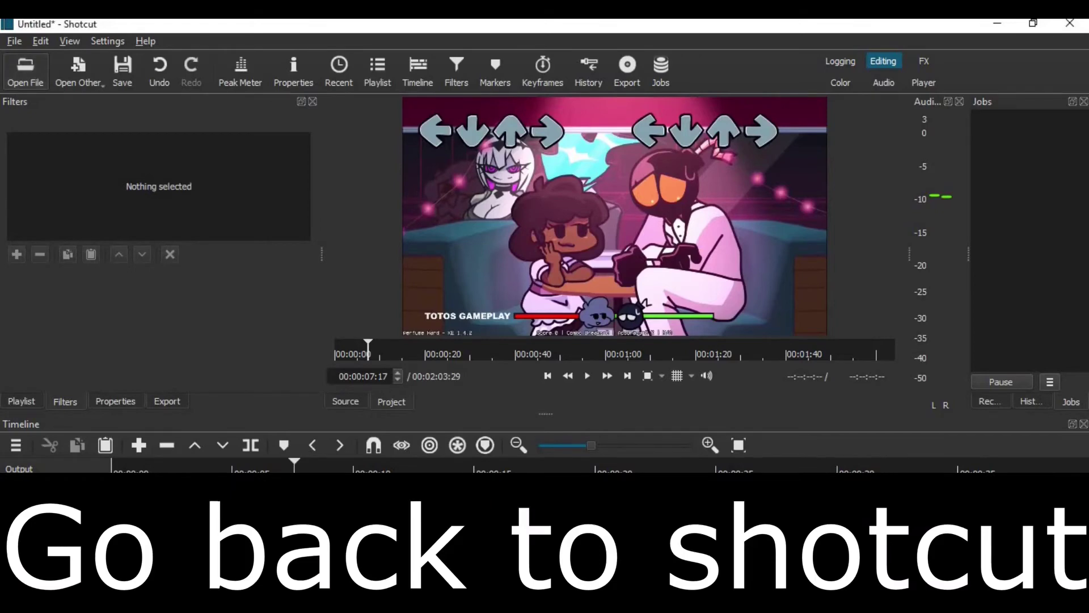
# Switch to Shotcut and add a second video track above the gameplay clip.
pyautogui.hotkey('ctrl', 'o')
pyautogui.press('Escape')
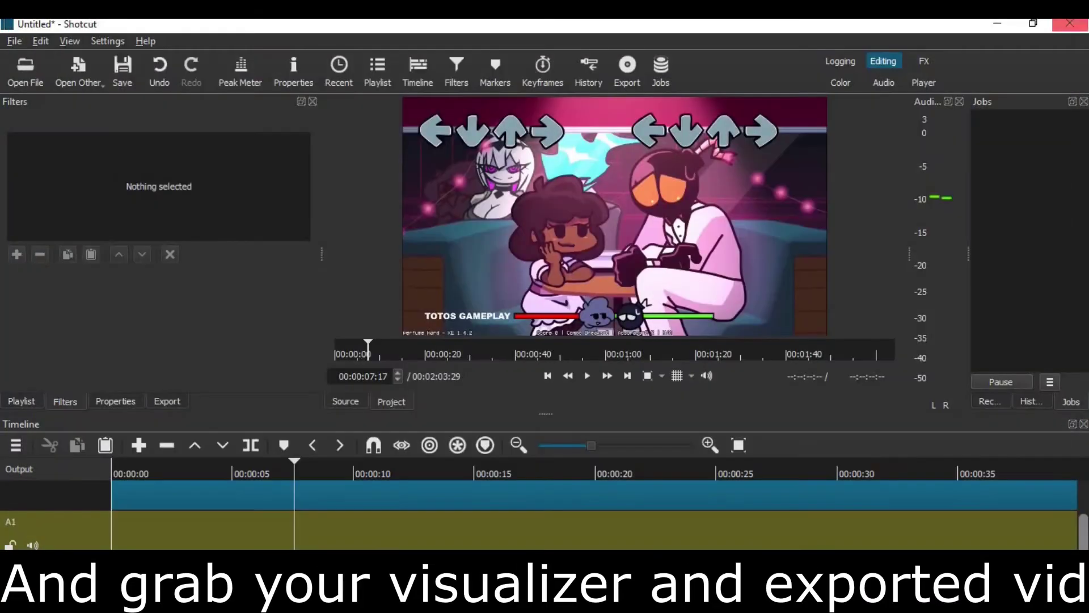
pyautogui.click(16, 446)
pyautogui.moveTo(85, 453)
pyautogui.click(225, 474)
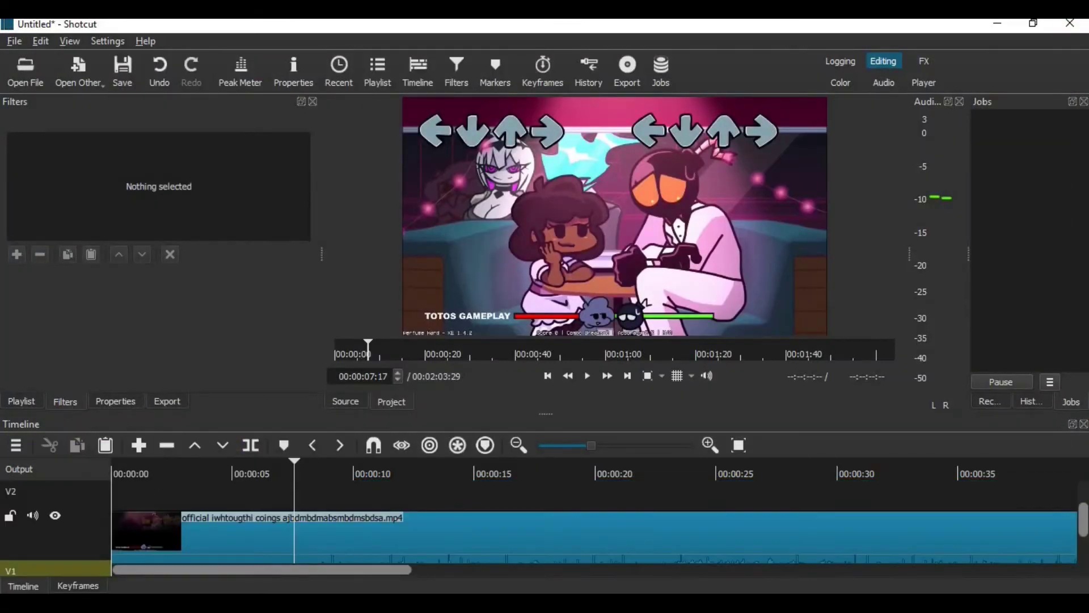
pyautogui.scroll(-2, 76, 517)
pyautogui.rightClick(75, 516)
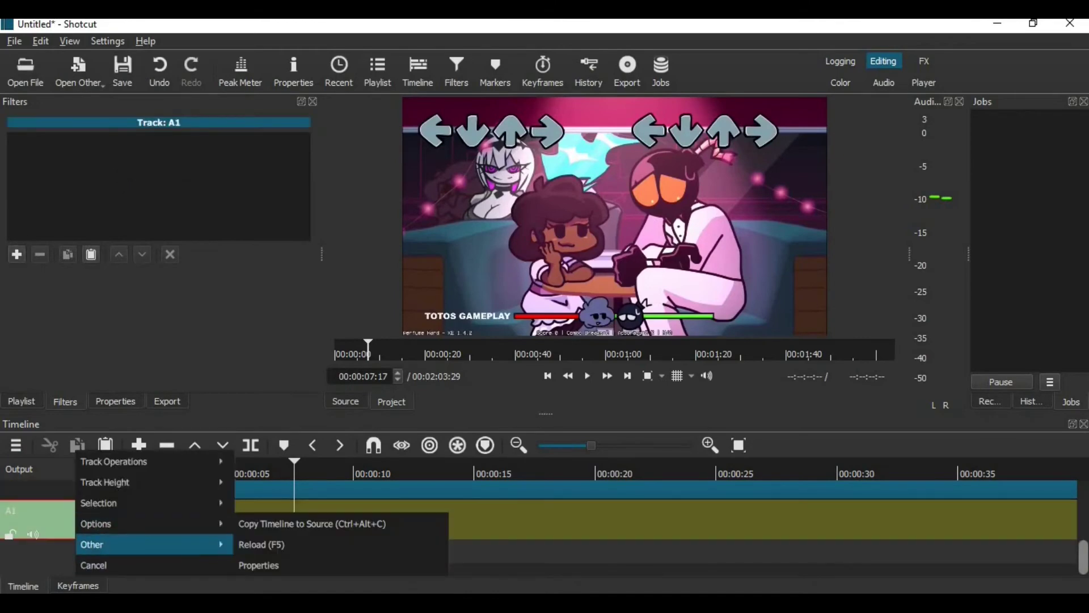
pyautogui.moveTo(154, 524)
pyautogui.click(284, 501)
pyautogui.click(577, 473)
pyautogui.scroll(2, 568, 516)
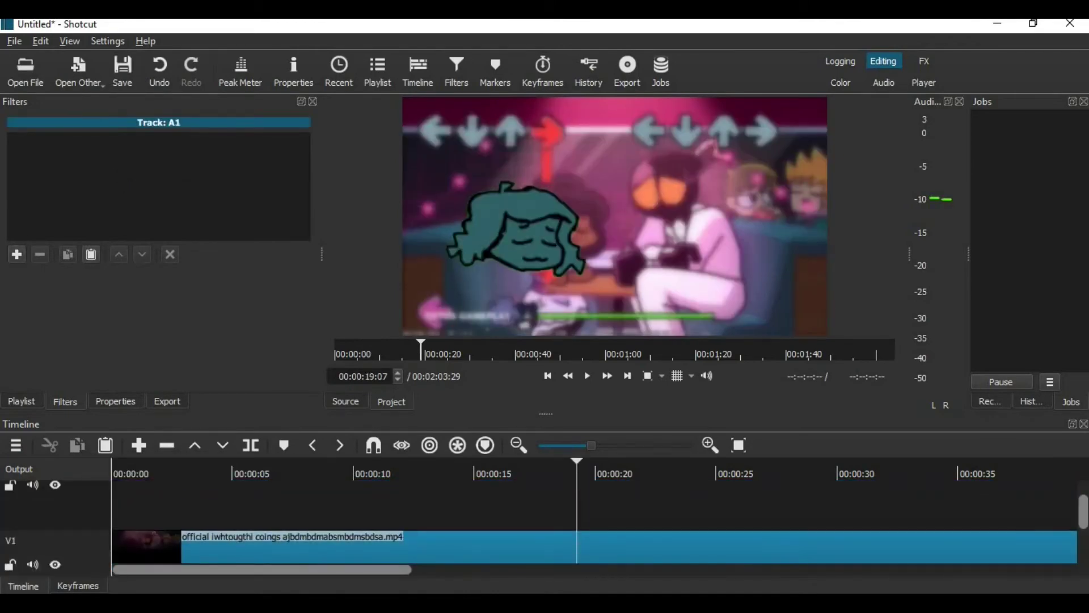
# Open the downloaded Canva visualizer video and place it at the start of the V2 track.
pyautogui.click(172, 474)
pyautogui.hotkey('ctrl', 'o')
pyautogui.doubleClick(176, 158)
pyautogui.moveTo(615, 215); pyautogui.dragTo(253, 505)
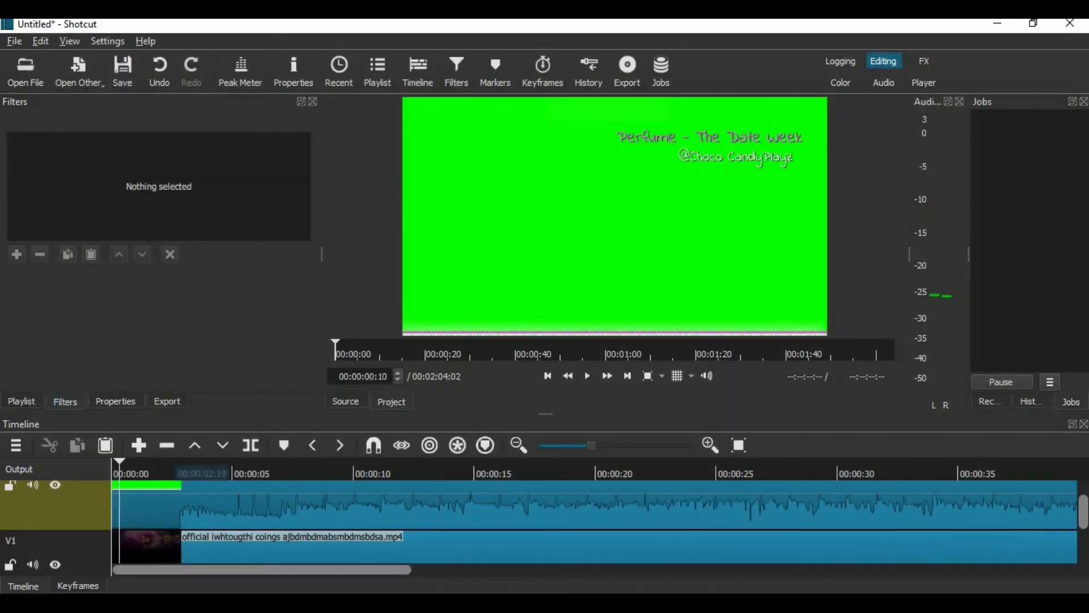
# Apply the Chroma Key: Simple filter to the visualizer clip, increase its key distance and preview the result.
pyautogui.click(624, 505)
pyautogui.click(16, 255)
pyautogui.write('chroma')
pyautogui.click(97, 235)
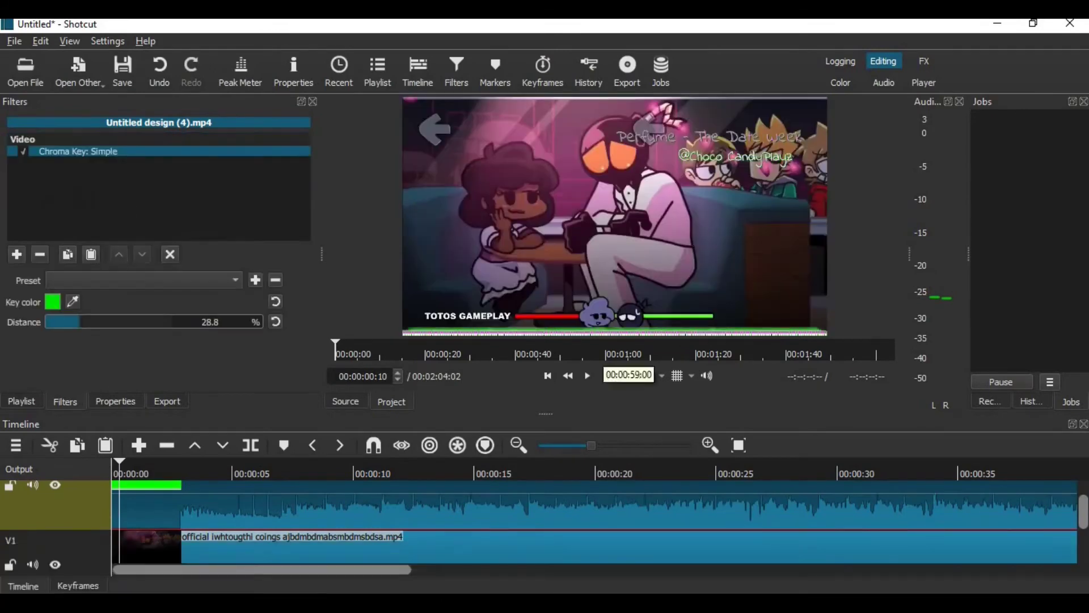
pyautogui.moveTo(80, 322); pyautogui.dragTo(104, 321)
pyautogui.press('space')
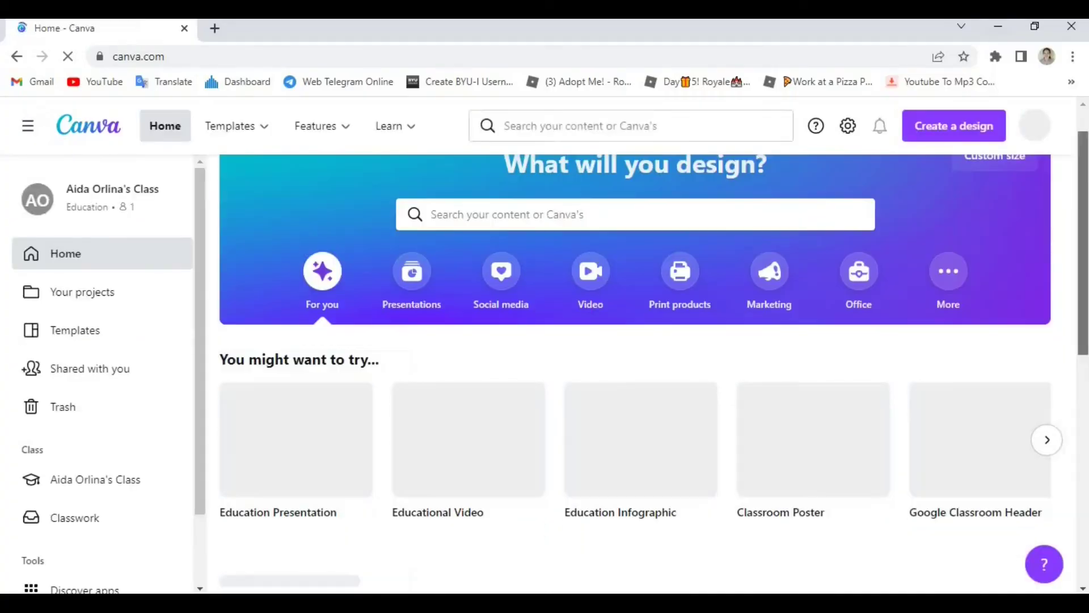
# Open the "le thumbnail" design in Canva and delete the character graphic covering the middle of the image grid.
pyautogui.scroll(-1, 635, 341)
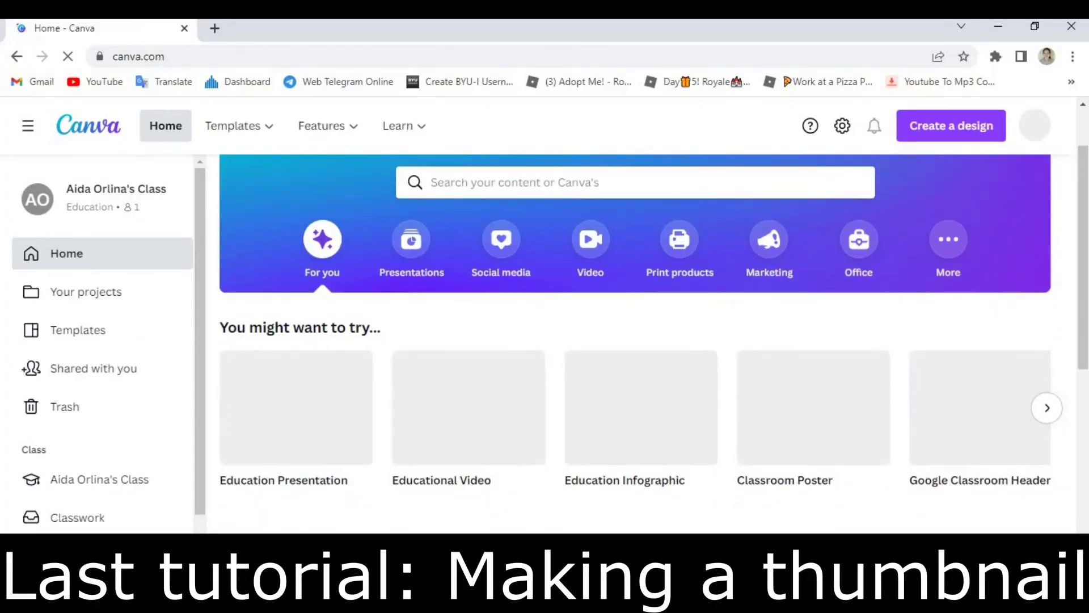
pyautogui.scroll(-5, 636, 340)
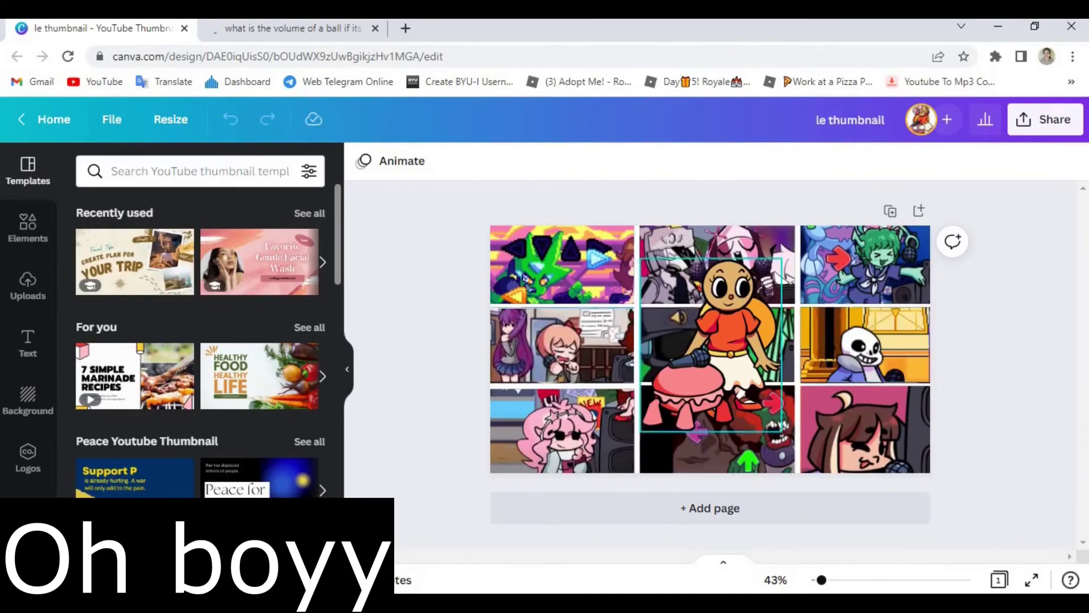
pyautogui.rightClick(722, 340)
pyautogui.click(760, 262)
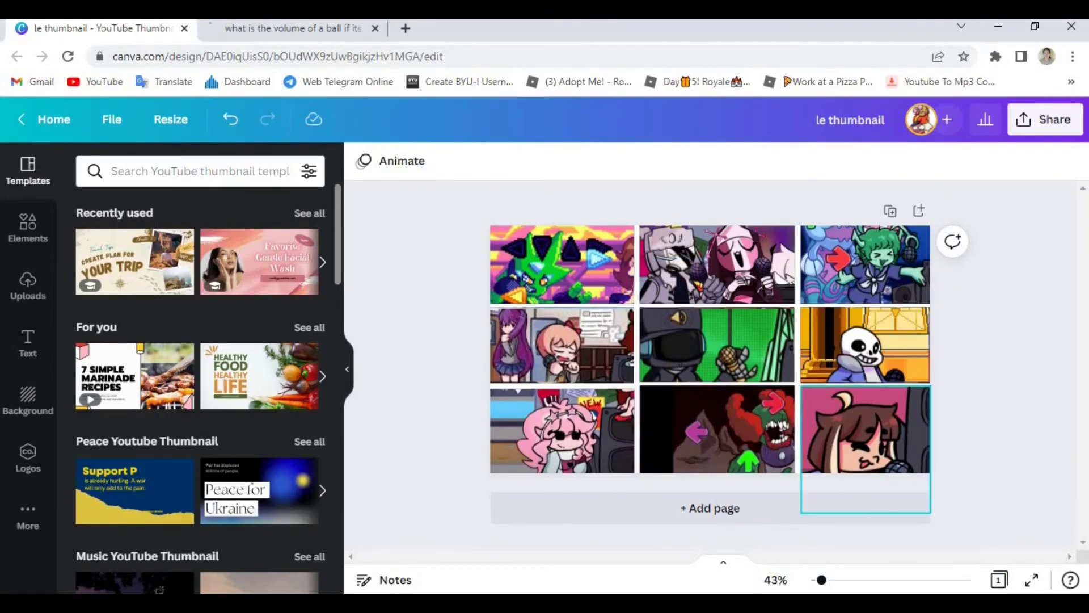
# Read the character list in text file "a" in the Documents folder THE ENTIRE THING, and close it.
pyautogui.press('super+e')
pyautogui.doubleClick(488, 255)
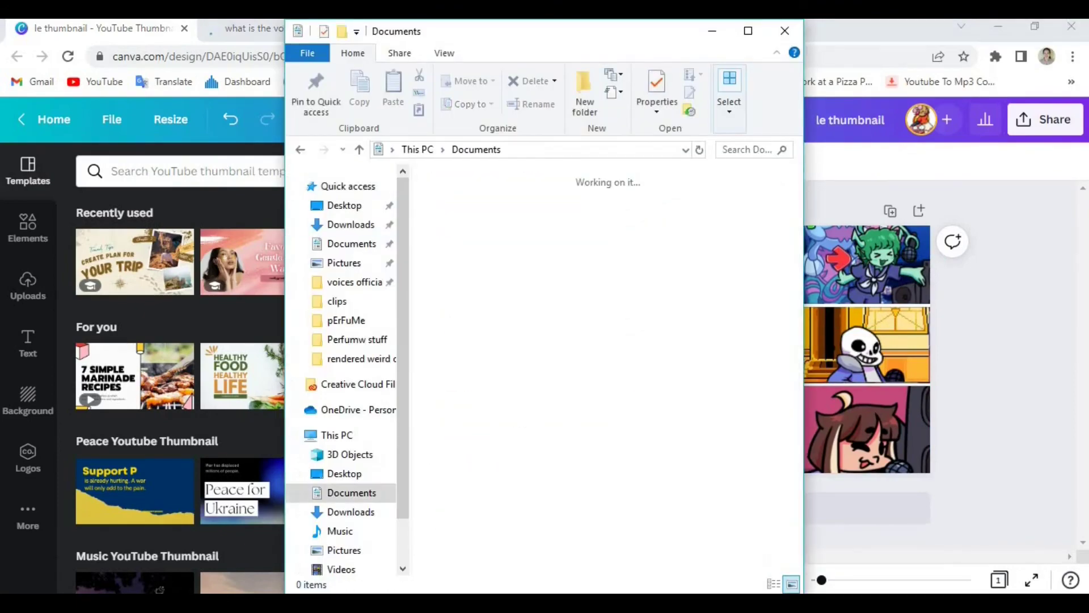
pyautogui.scroll(-1, 647, 346)
pyautogui.doubleClick(647, 346)
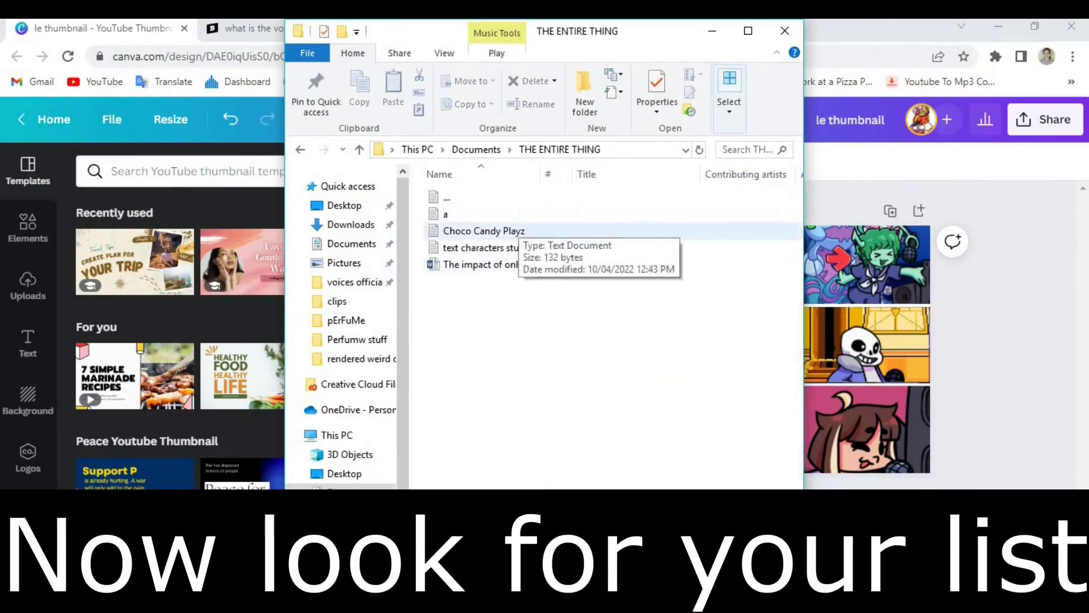
pyautogui.doubleClick(385, 207)
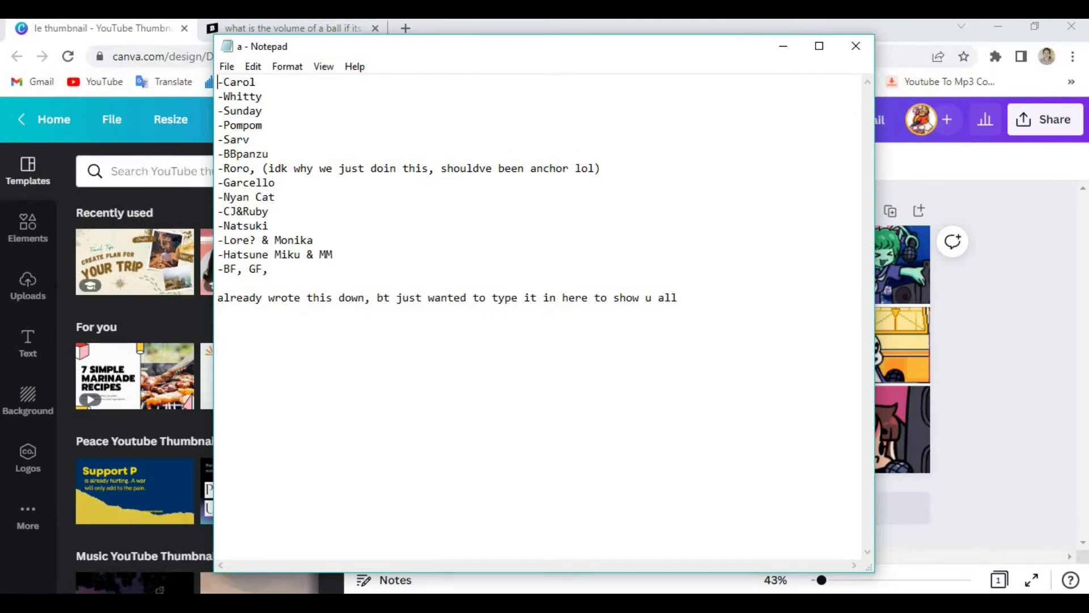
pyautogui.hotkey('alt', 'F4')
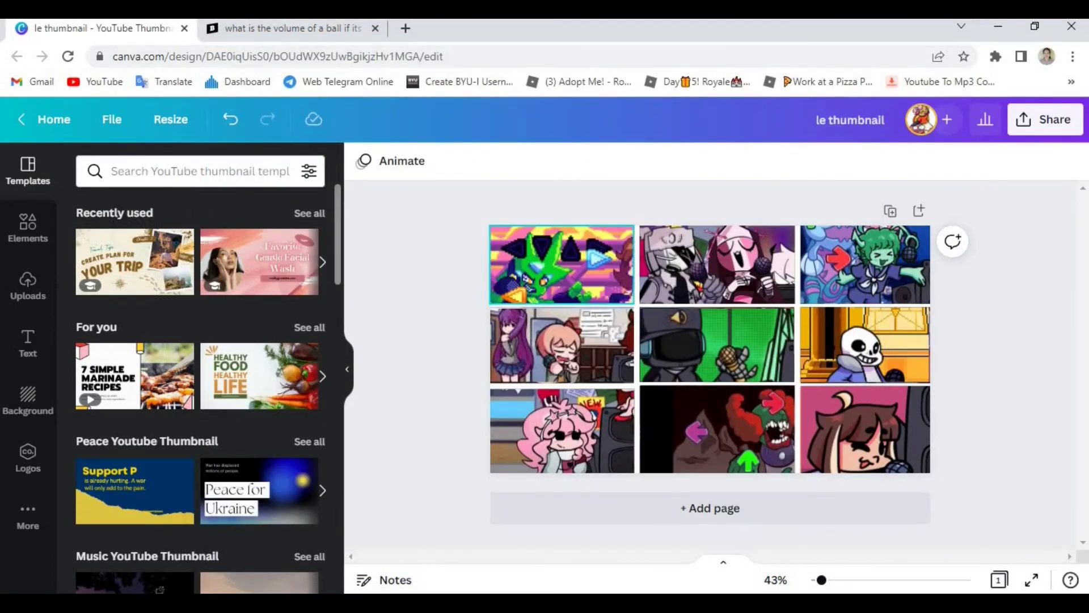
# Search Google Images for "lullaby gf fnf" in a new browser tab and look through the results for mod gameplay.
pyautogui.hotkey('ctrl', 't')
pyautogui.write('lullaby gf fnf')
pyautogui.press('Return')
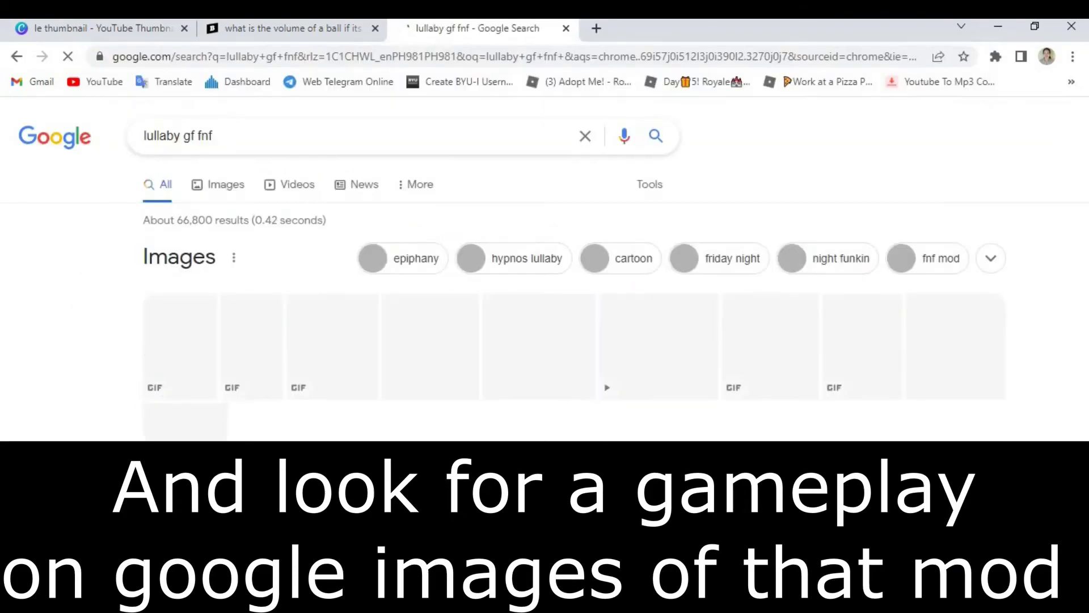
pyautogui.click(219, 185)
pyautogui.scroll(-6, 544, 341)
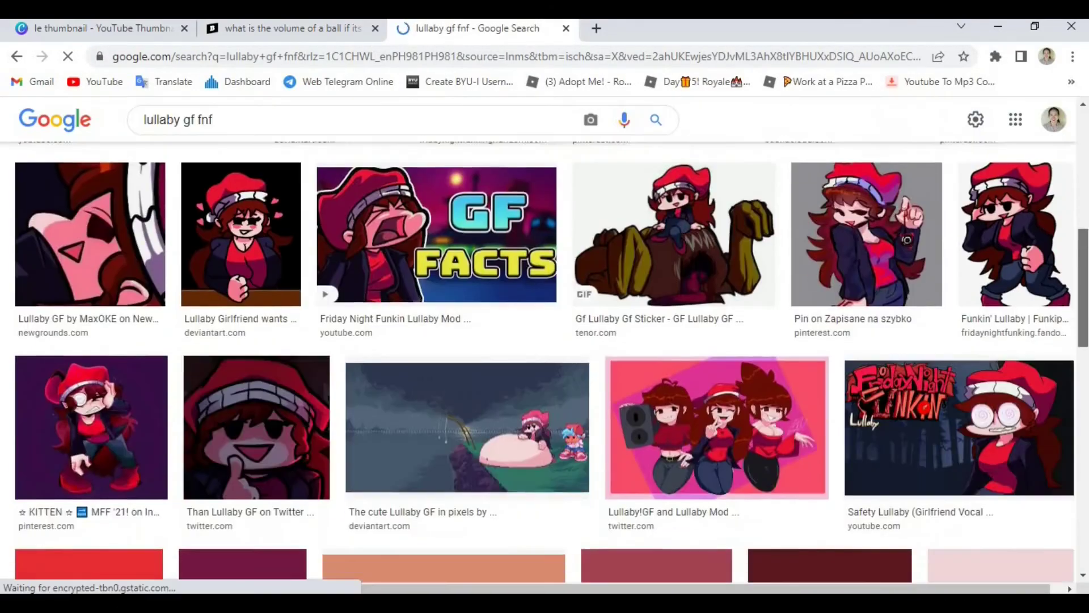
pyautogui.scroll(-3, 545, 341)
# Search Google Images for "left unchecked fnf" and copy the gameplay image from the "FNF Vs. Lullaby - Left Unchecked (Hell)" result.
pyautogui.tripleClick(178, 119)
pyautogui.write('left unchecked fnf')
pyautogui.press('Return')
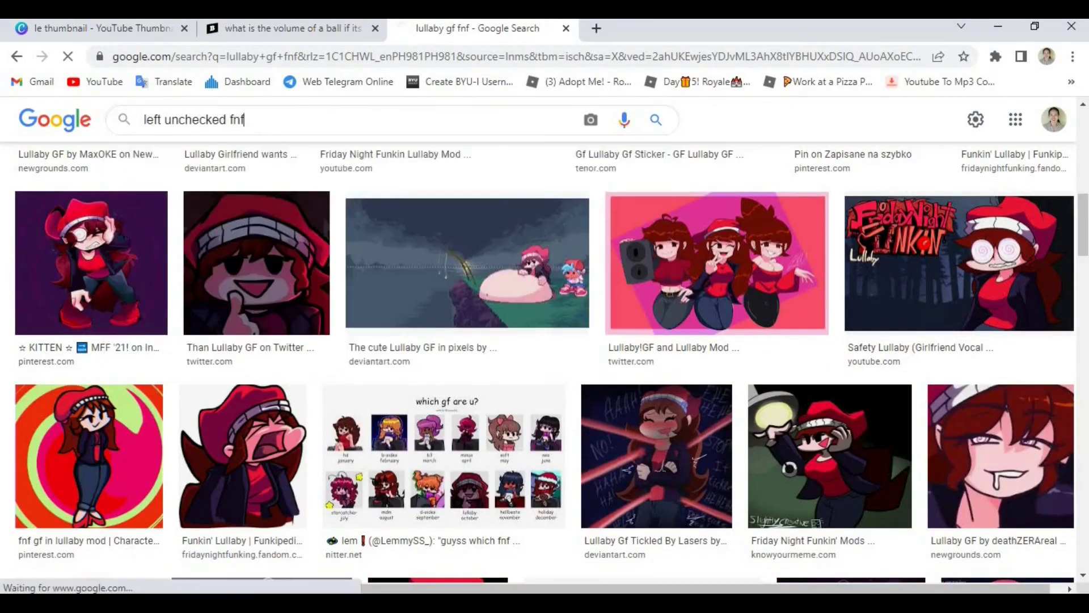
pyautogui.click(452, 333)
pyautogui.rightClick(882, 260)
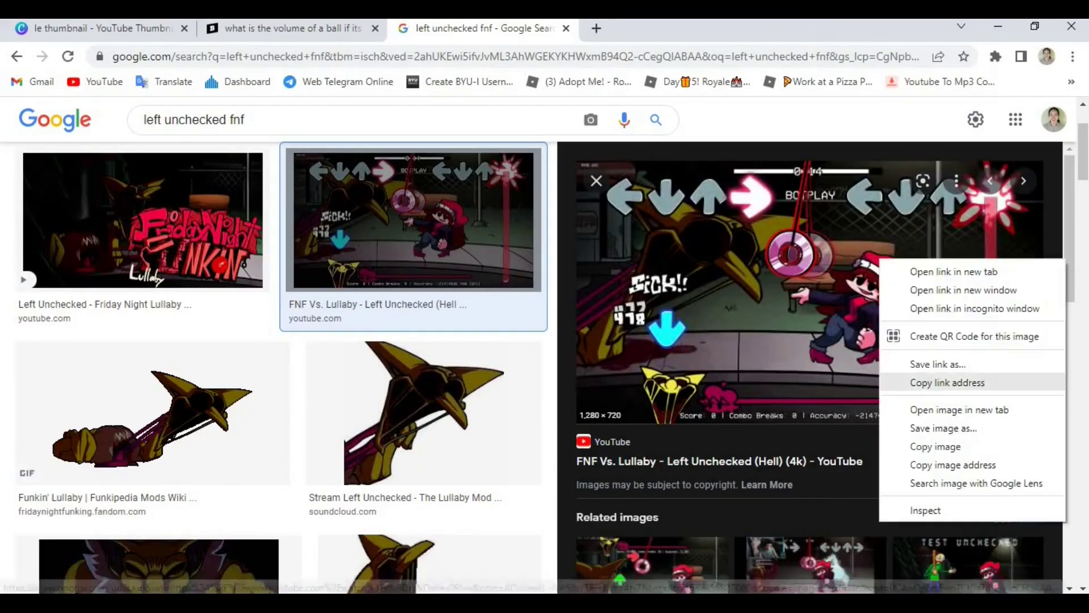
pyautogui.click(947, 383)
# Paste the gameplay image into the Canva thumbnail and crop it around the red-hatted girl to fill the grid's upper-left cell.
pyautogui.hotkey('ctrl', '1')
pyautogui.hotkey('ctrl', 'v')
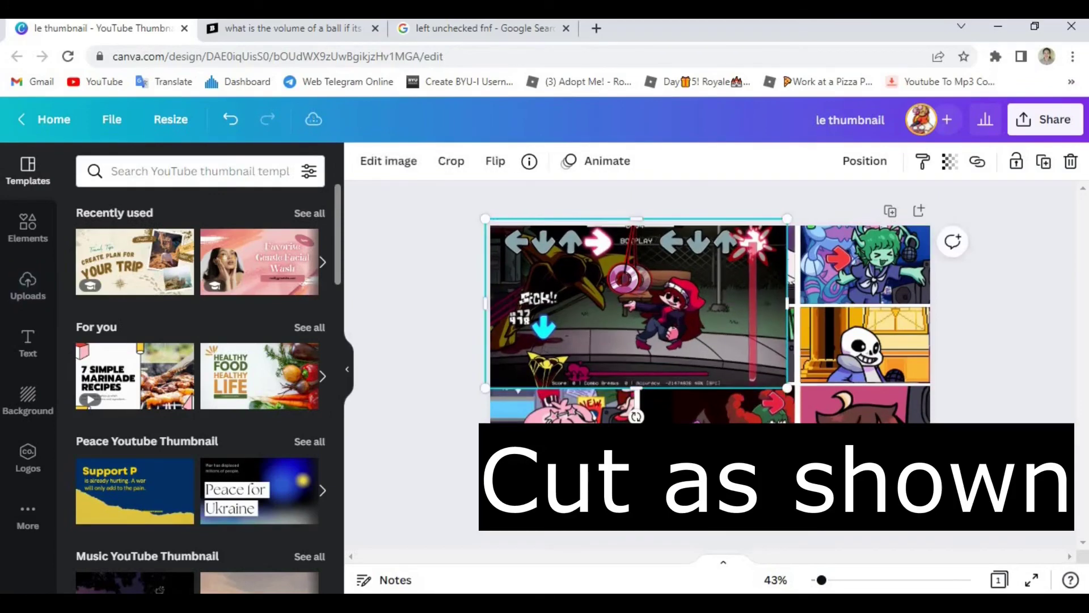
pyautogui.moveTo(638, 310); pyautogui.dragTo(579, 292)
pyautogui.moveTo(579, 362); pyautogui.dragTo(579, 307)
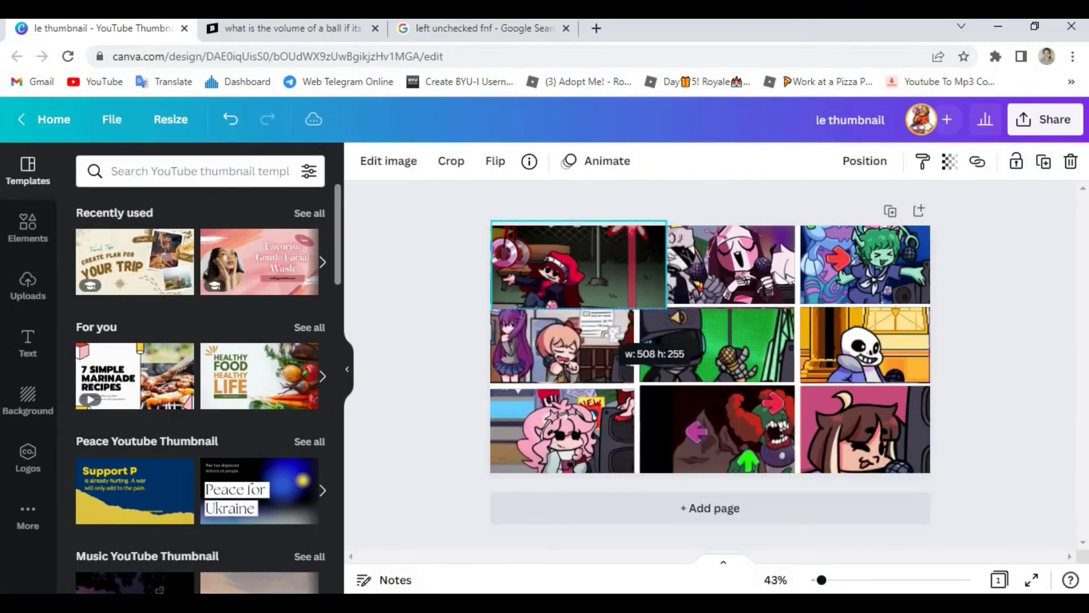
pyautogui.moveTo(666, 264); pyautogui.dragTo(636, 264)
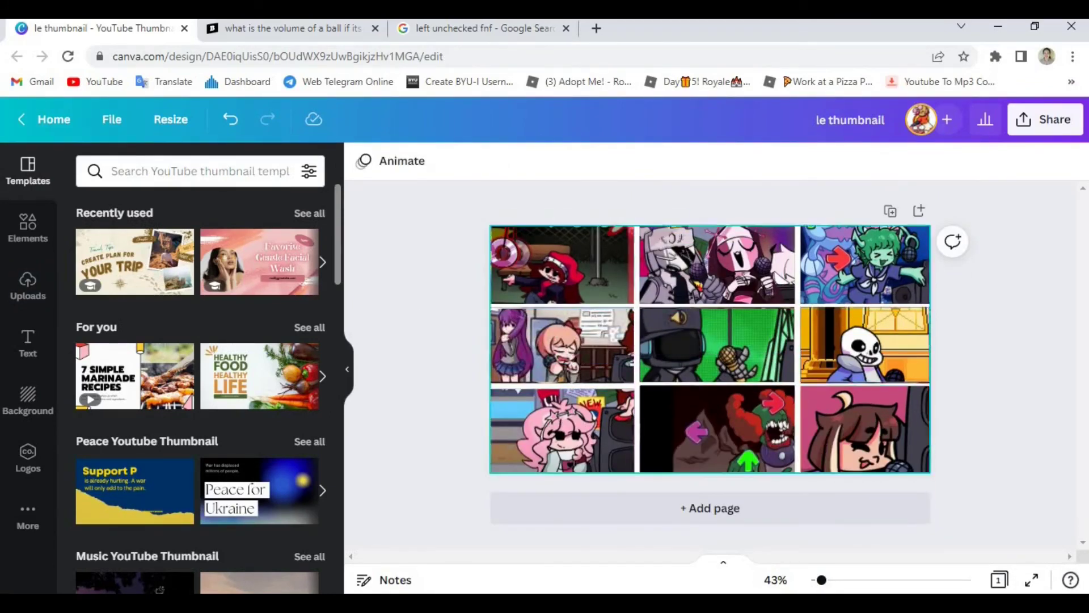
# Search Google Images for "soft mod fnf" and open the "FNF Soft Mod Week 3" YouTube result.
pyautogui.click(477, 27)
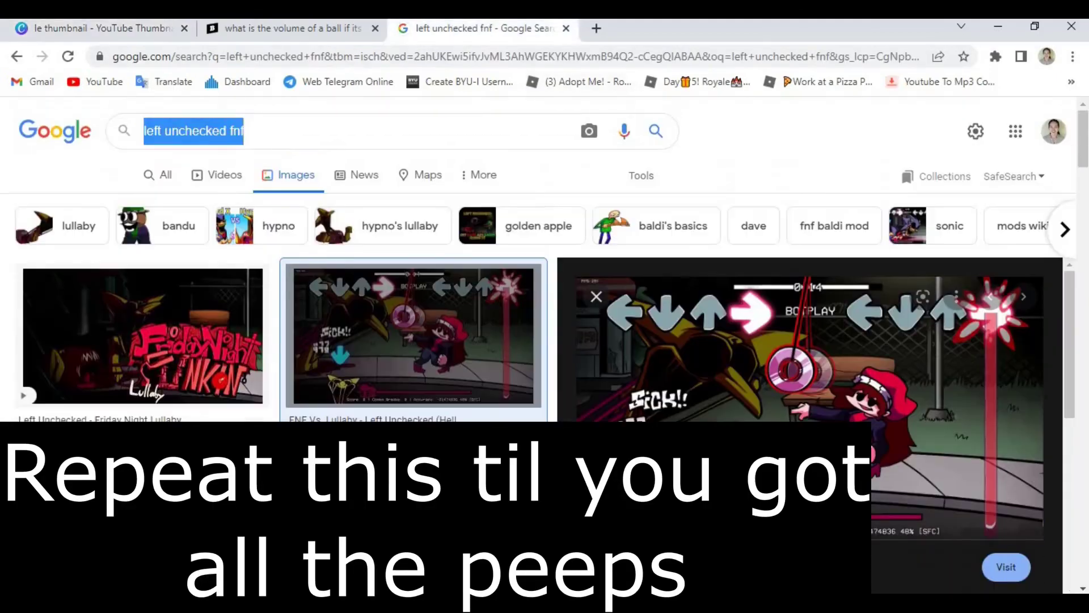
pyautogui.write('soft mod fnf')
pyautogui.press('Return')
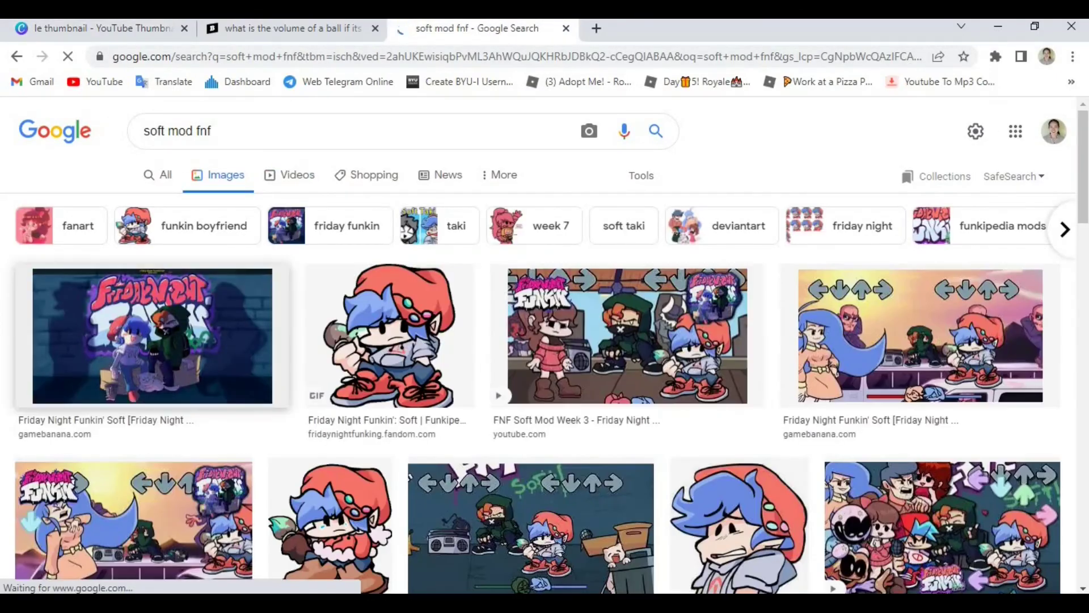
pyautogui.click(627, 335)
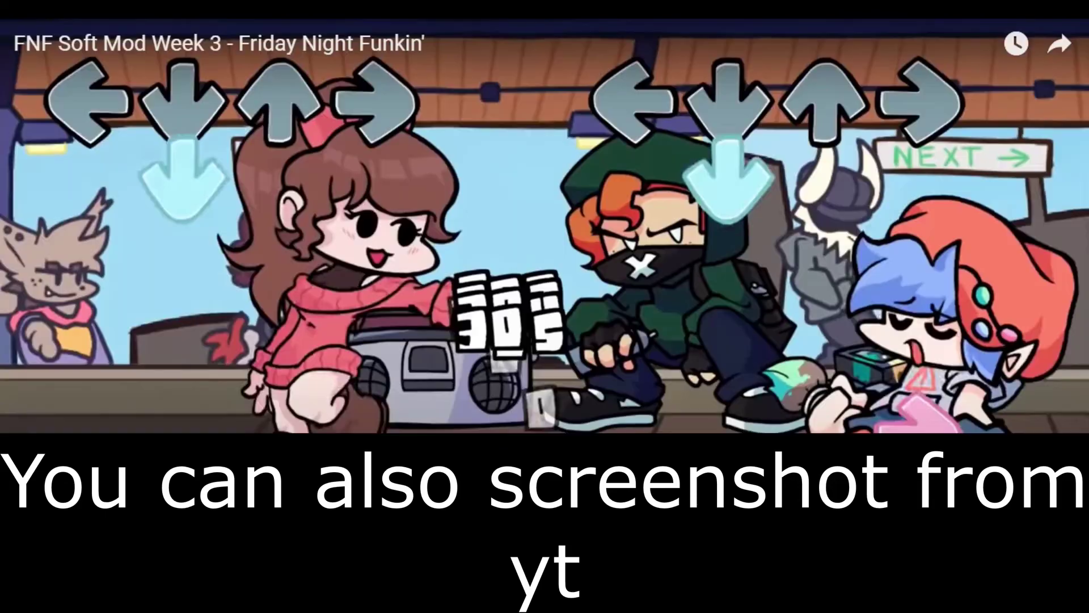
# Capture the girl in the pink sweater from the video and paste her into Canva over the grid's upper-middle cell.
pyautogui.press('Print')
pyautogui.moveTo(226, 136); pyautogui.dragTo(532, 390)
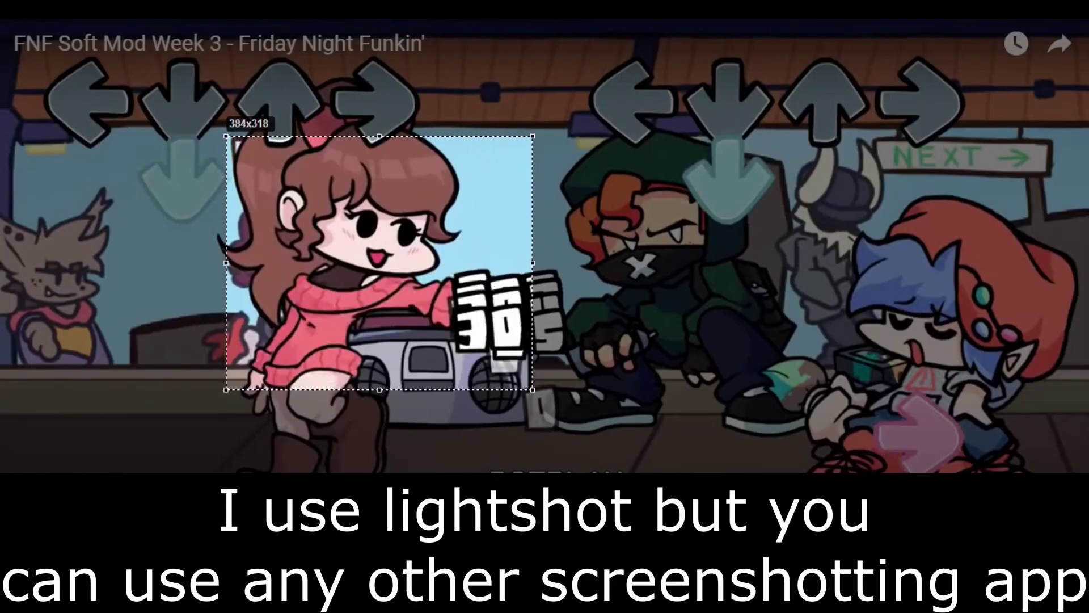
pyautogui.hotkey('ctrl', 'c')
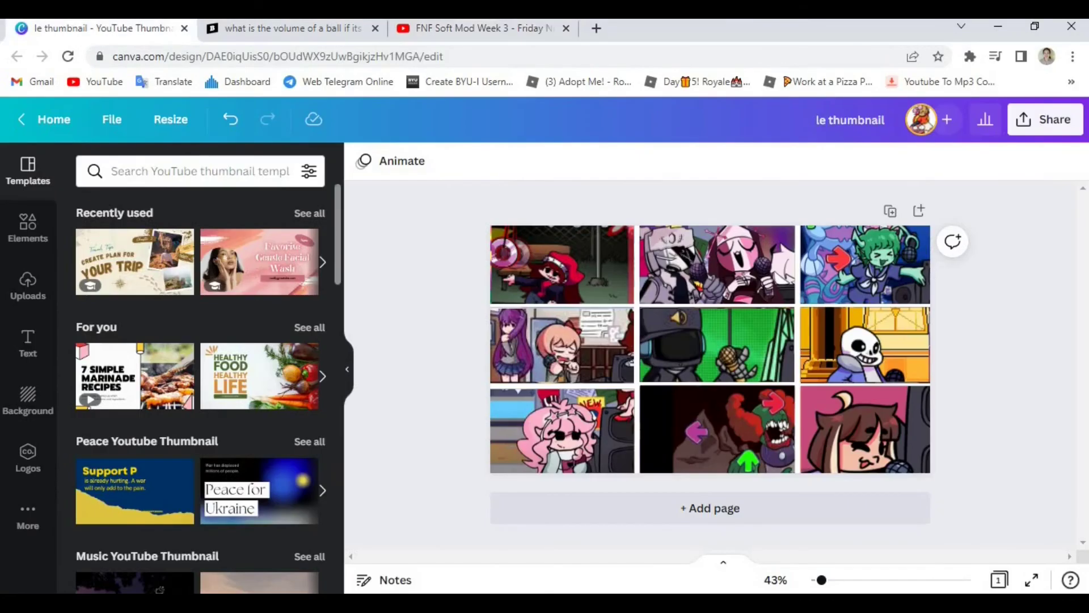
pyautogui.hotkey('ctrl', 'v')
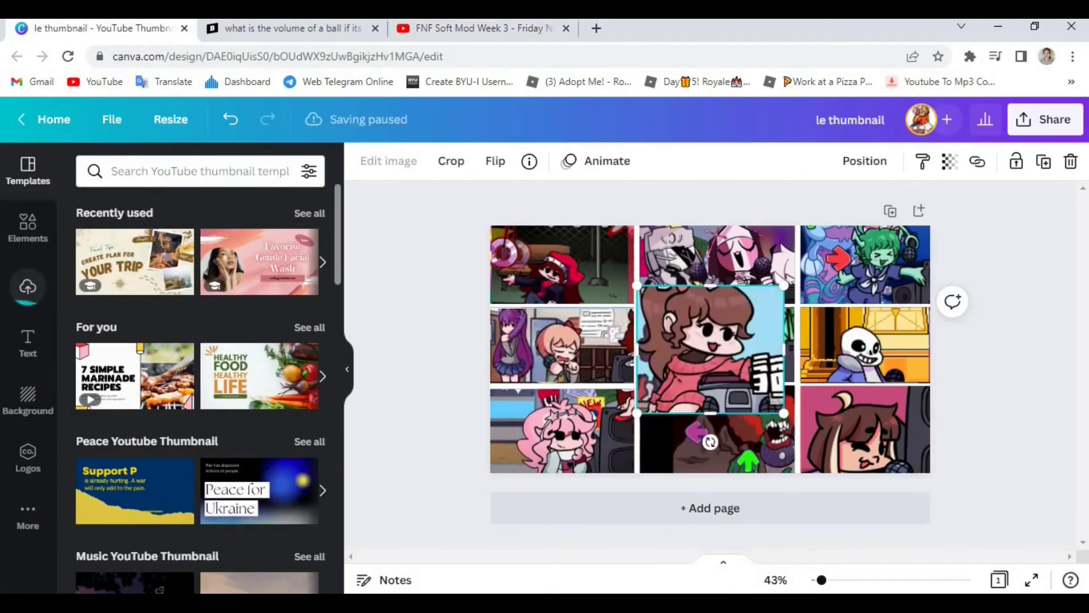
pyautogui.moveTo(711, 349); pyautogui.dragTo(717, 264)
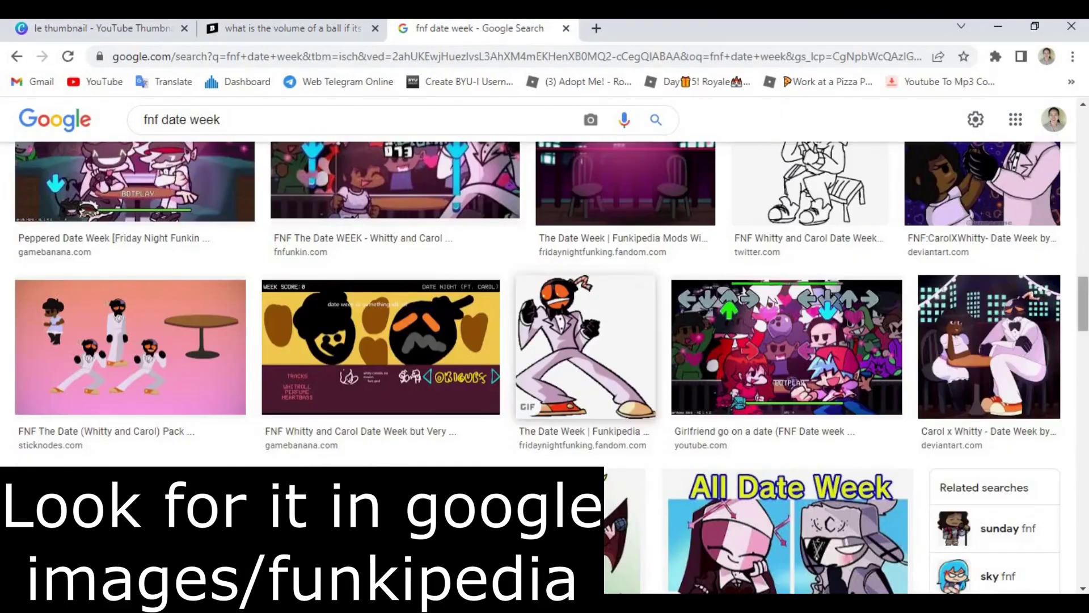
# Look through the "fnf date week" image results and open a character image.
pyautogui.scroll(-3, 545, 364)
pyautogui.scroll(-5, 545, 363)
pyautogui.click(620, 414)
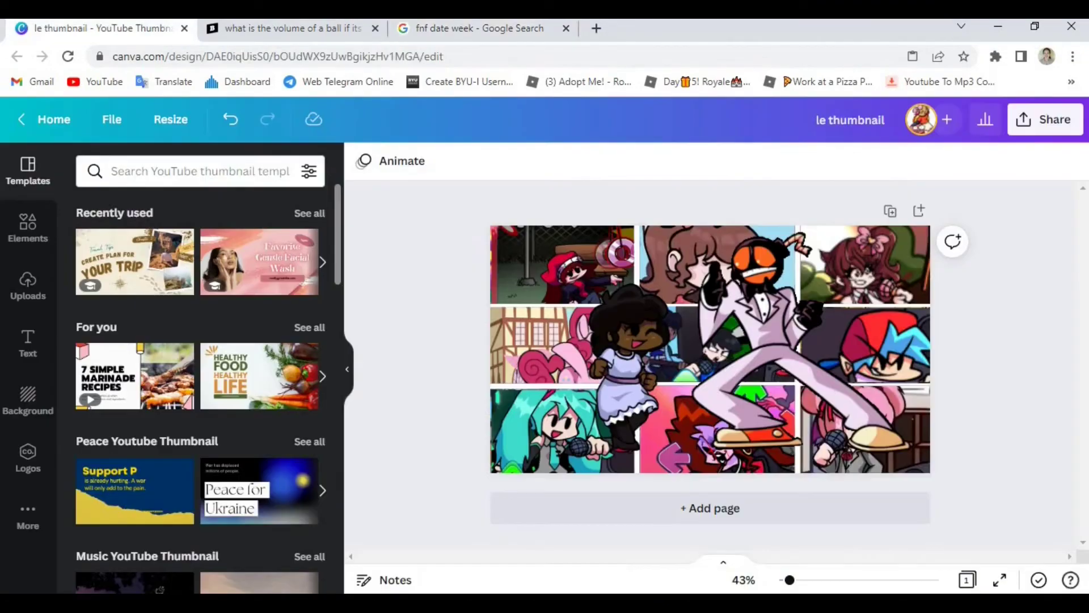
# Open the sharing options for the finished "le thumbnail" design in Canva and choose one of them.
pyautogui.click(1045, 119)
pyautogui.scroll(-3, 910, 340)
pyautogui.click(911, 370)
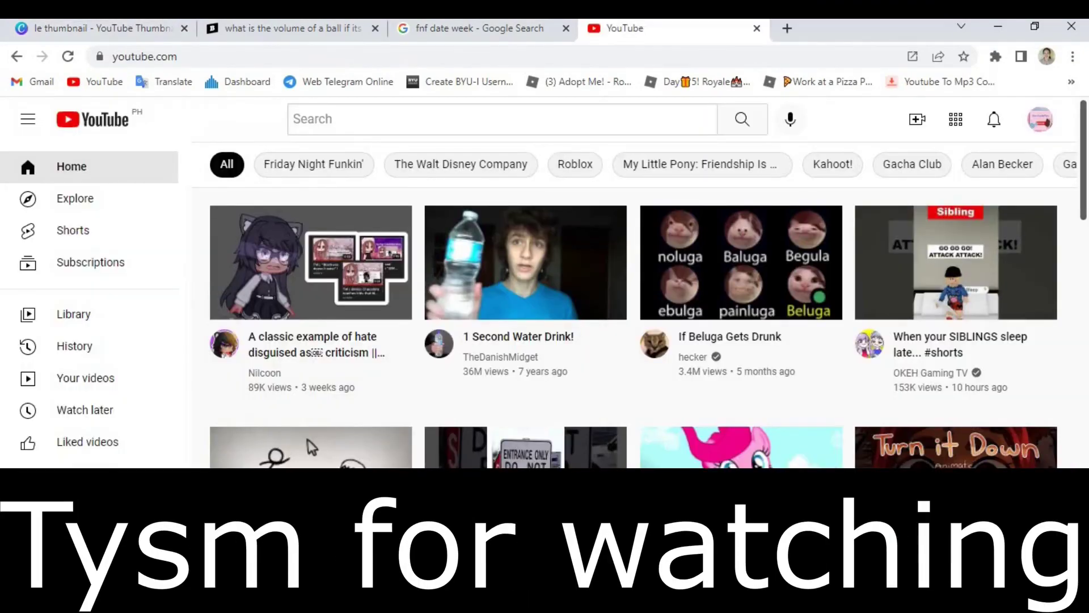
# Open the video creation options on YouTube.
pyautogui.click(917, 119)
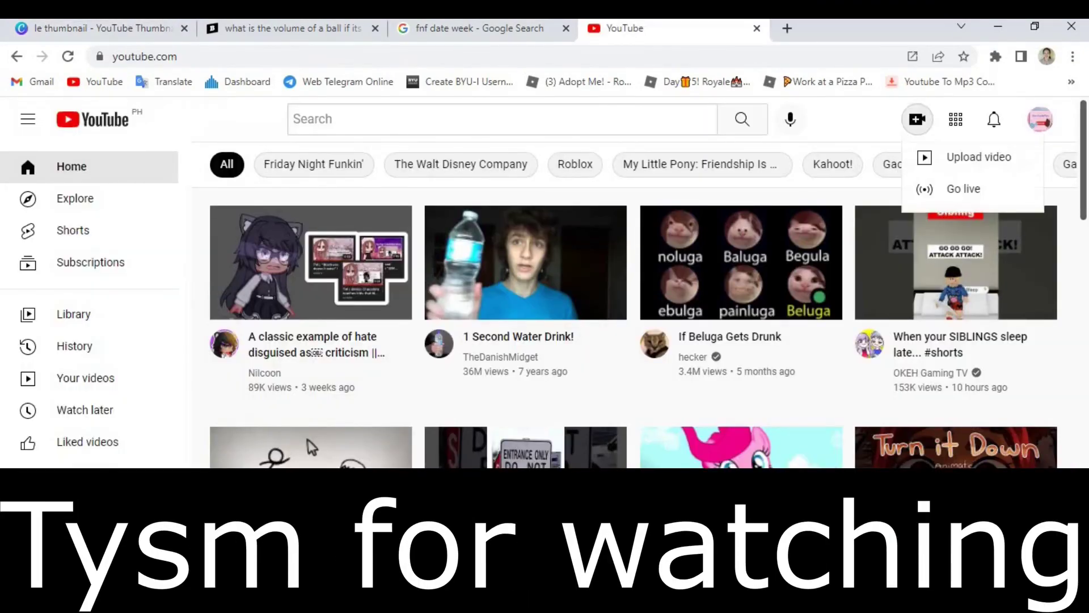